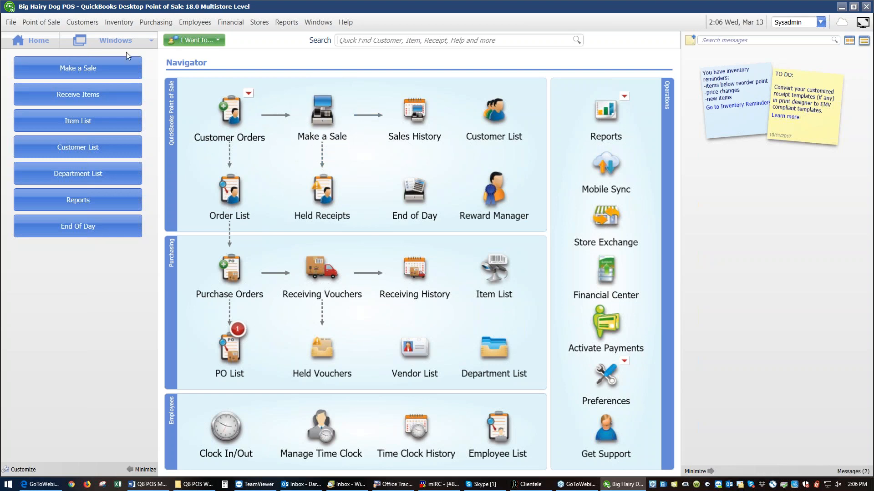
- Start a new sales receipt and assign the existing customer by searching for the customer's last name
left_click(39, 23)
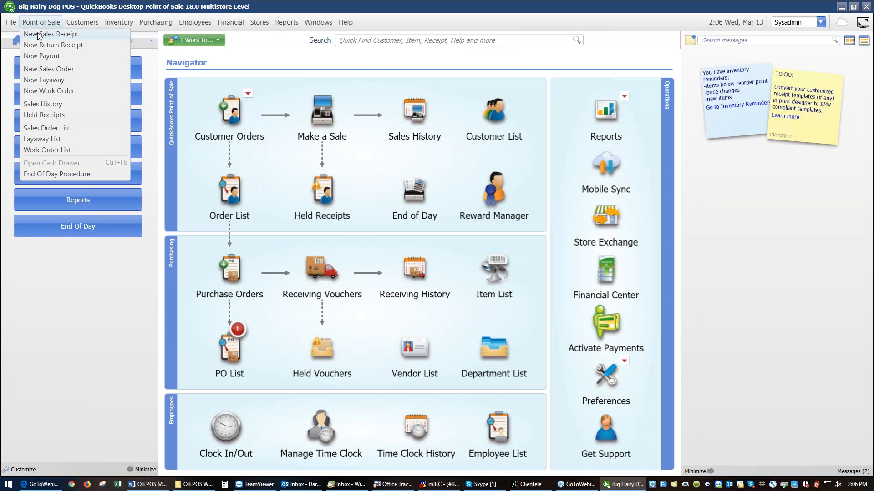
left_click(39, 35)
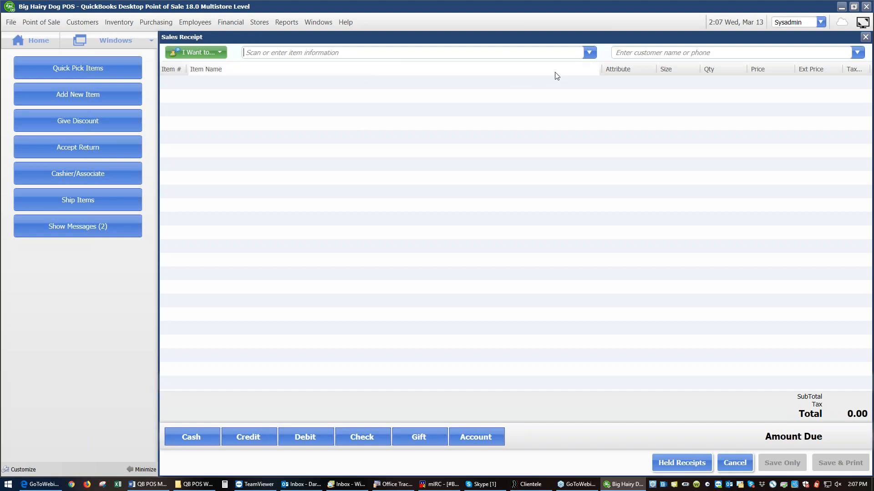
left_click(638, 53)
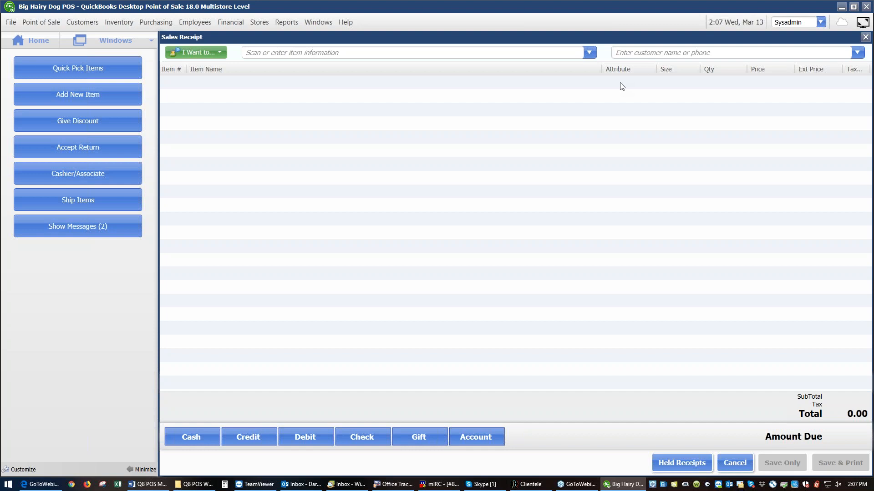
type("f")
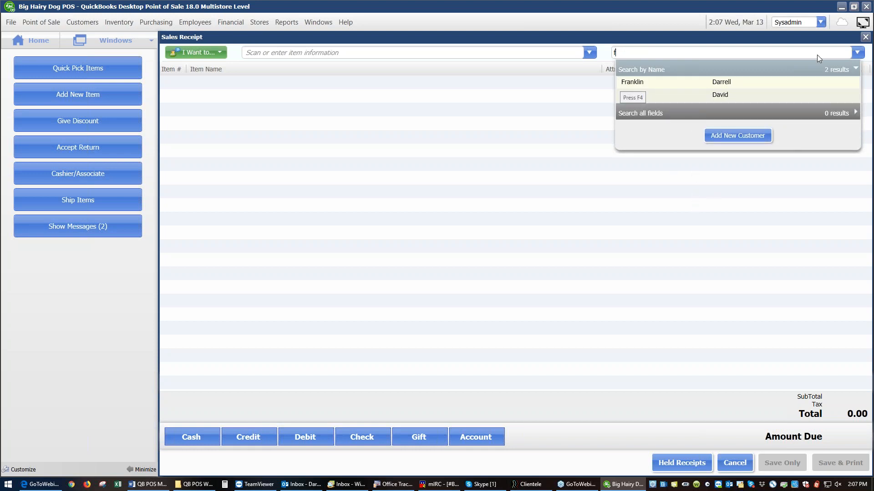
type("r")
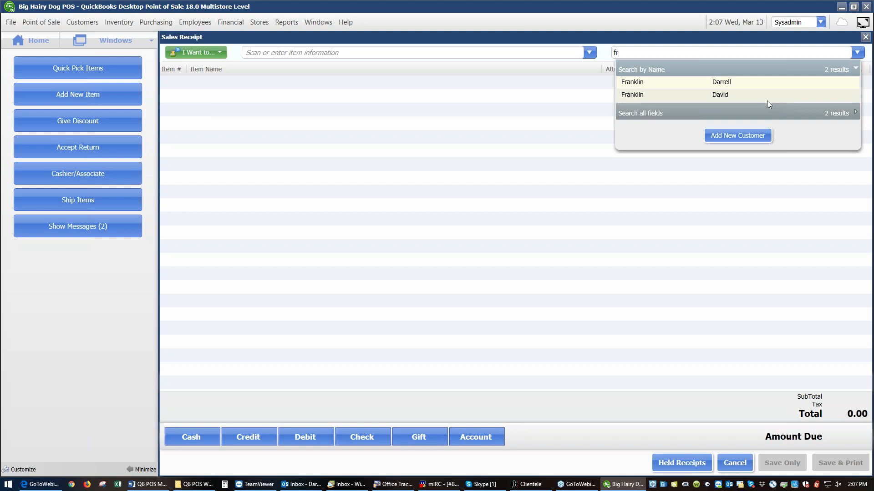
left_click(693, 98)
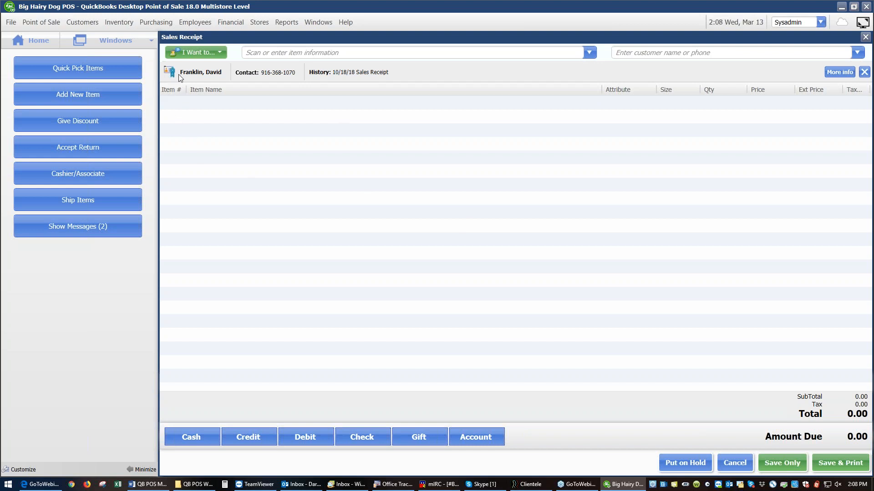
mouse_move(174, 79)
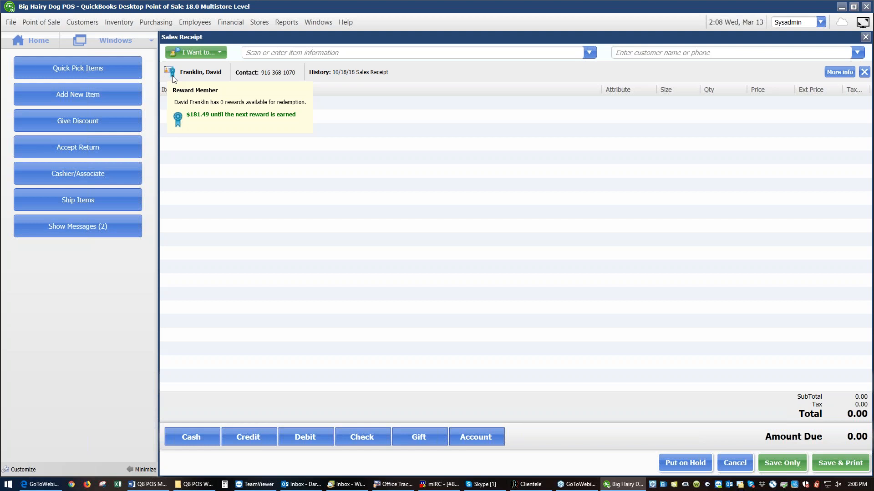
- Add 1041 - Rulers of Art, item number 2409 (Lime T-Shirt Large) and Watercolor Kit Art To Go to the sales receipt
left_click(281, 52)
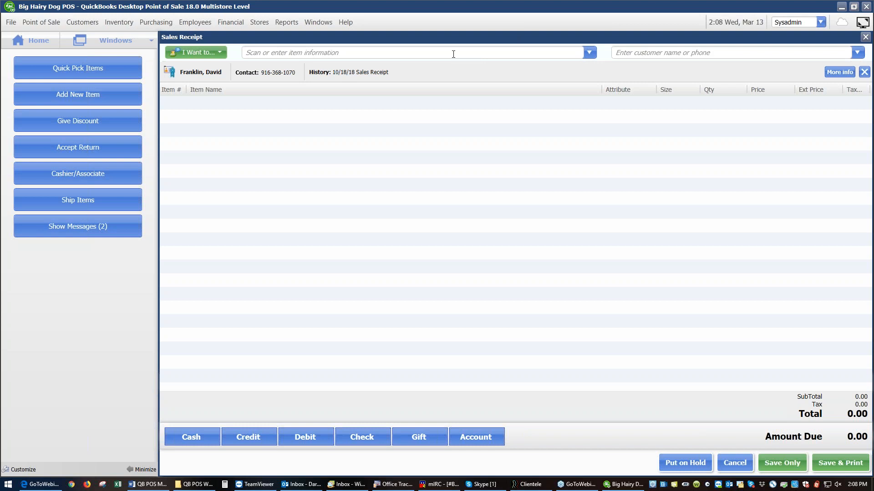
left_click(588, 53)
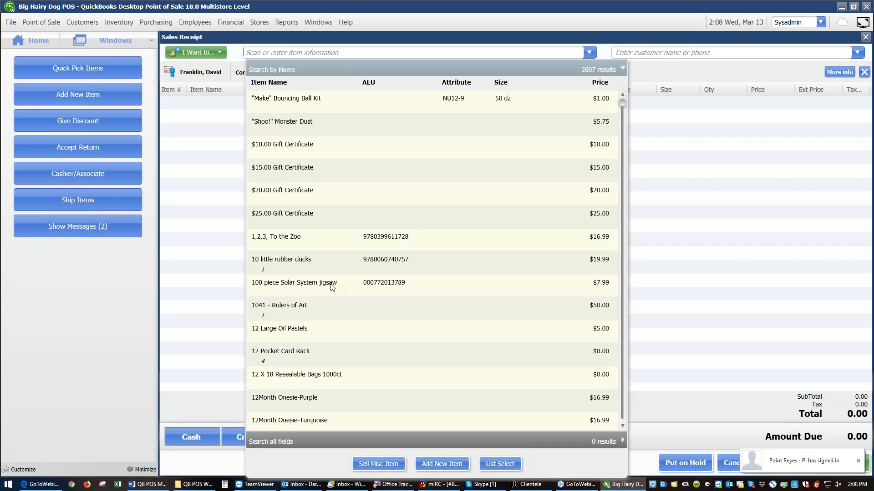
left_click(283, 311)
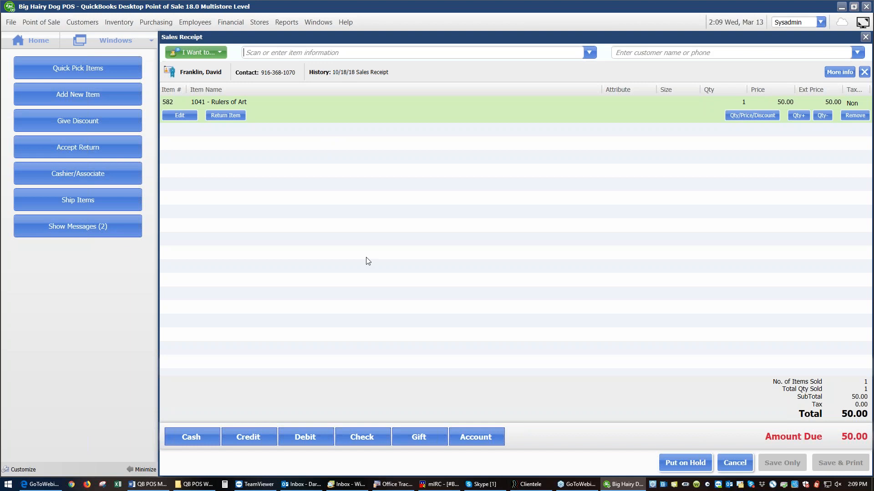
type("2409")
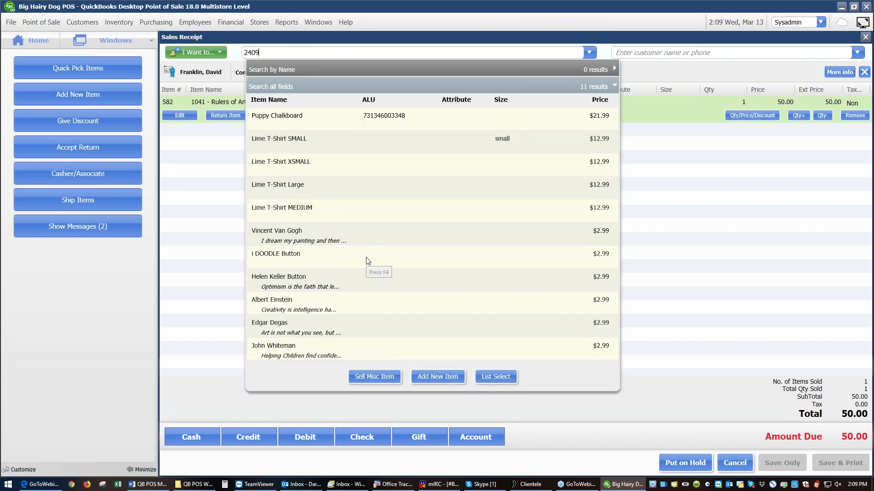
key("Return")
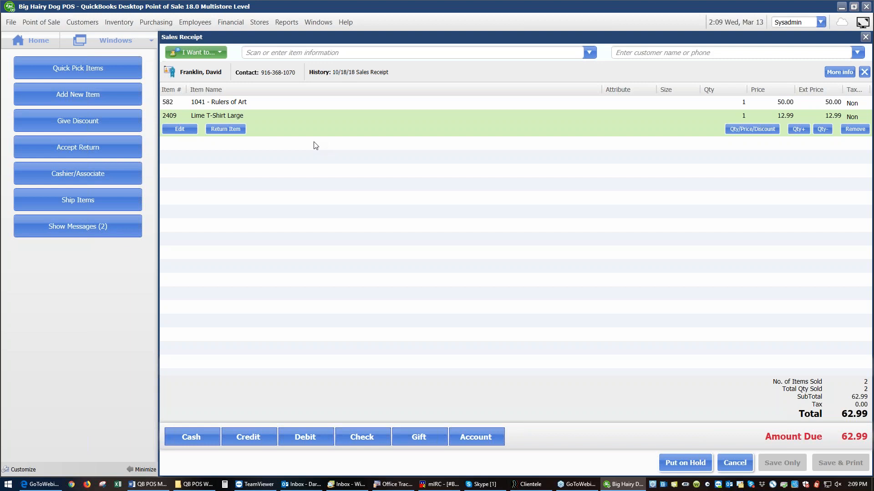
type("water")
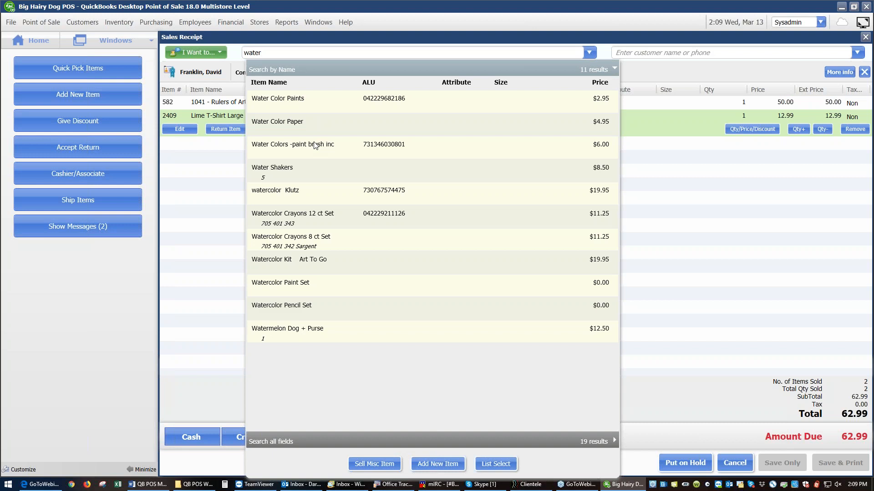
left_click(301, 263)
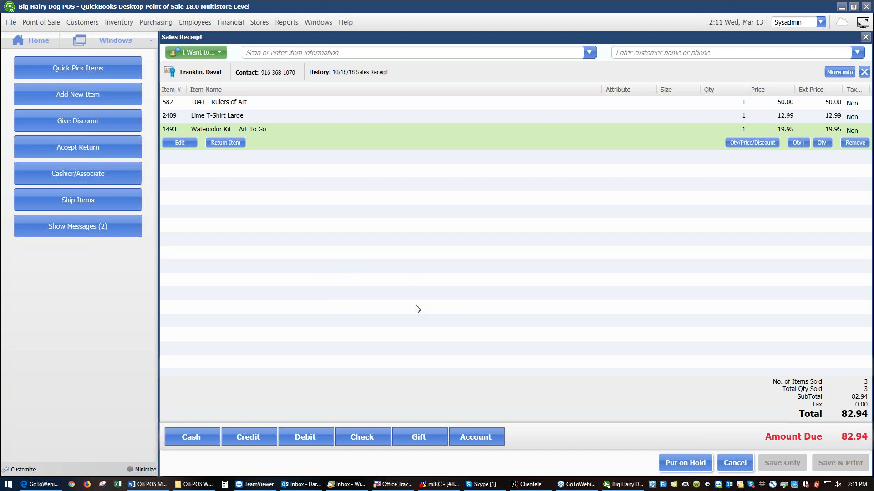
- Split the payment into 40.00 cash and the remaining balance as a Visa credit charge
left_click(179, 432)
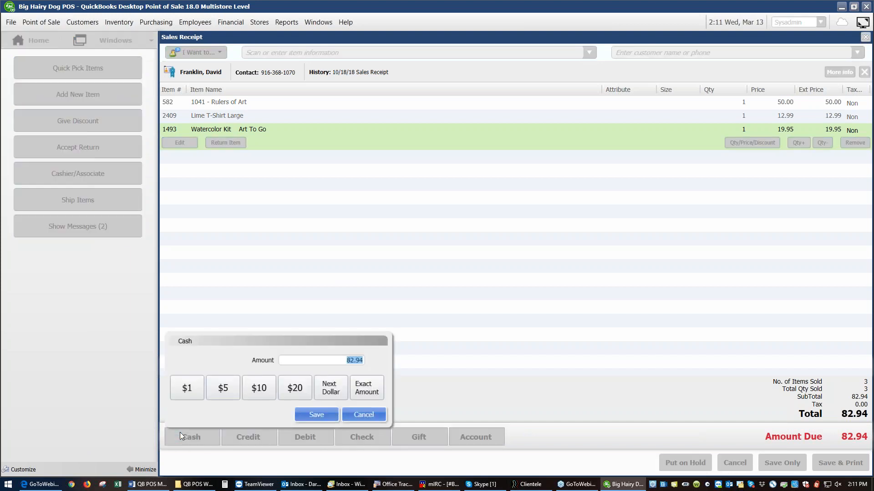
type("40")
left_click(321, 419)
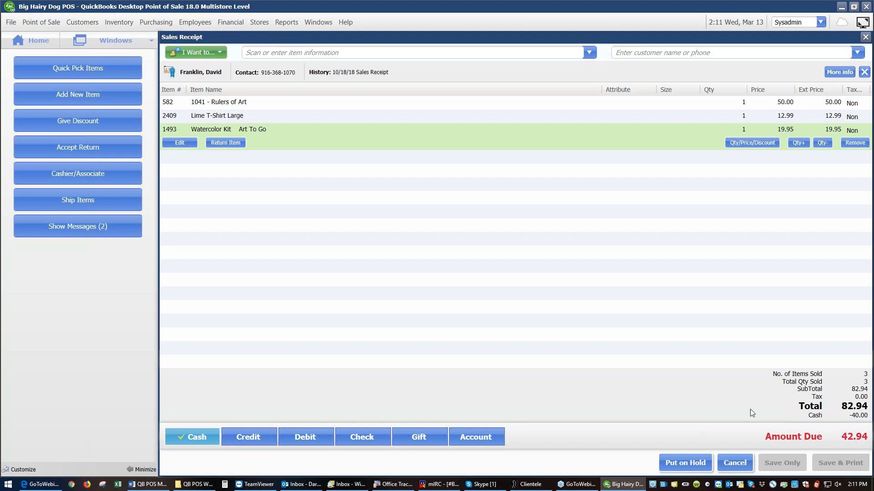
left_click(250, 436)
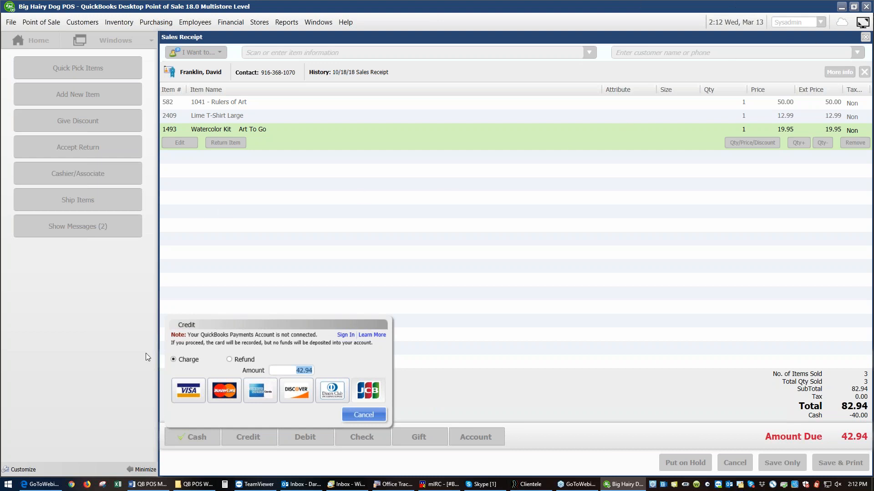
left_click(194, 391)
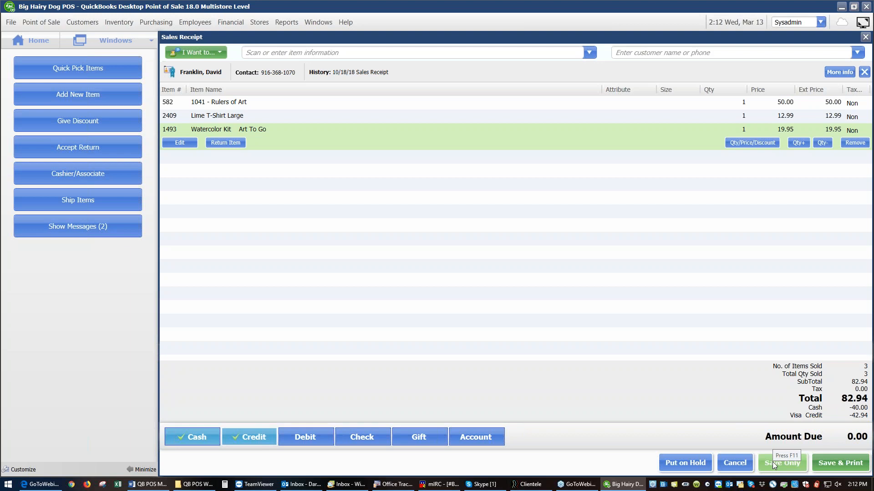
- Save the sale for printing and preview the sales receipt enlarged to 150%
left_click(838, 463)
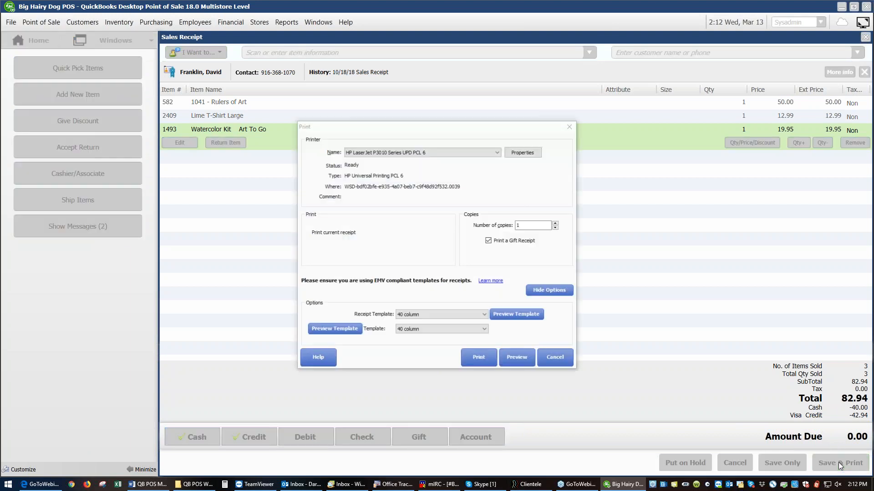
left_click(517, 359)
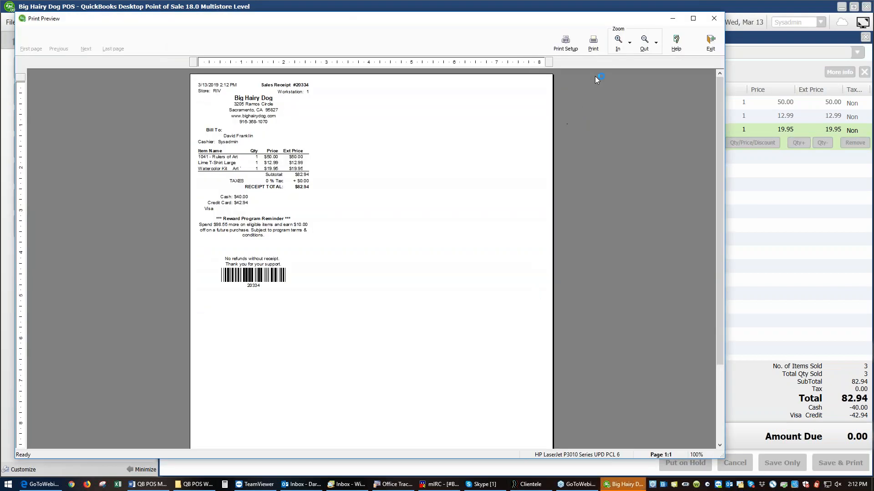
left_click(613, 53)
left_click(613, 53)
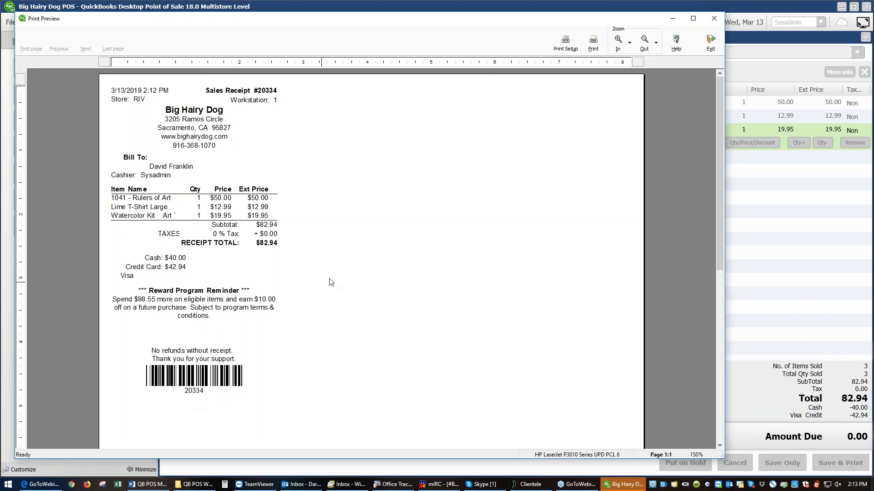
left_click(711, 44)
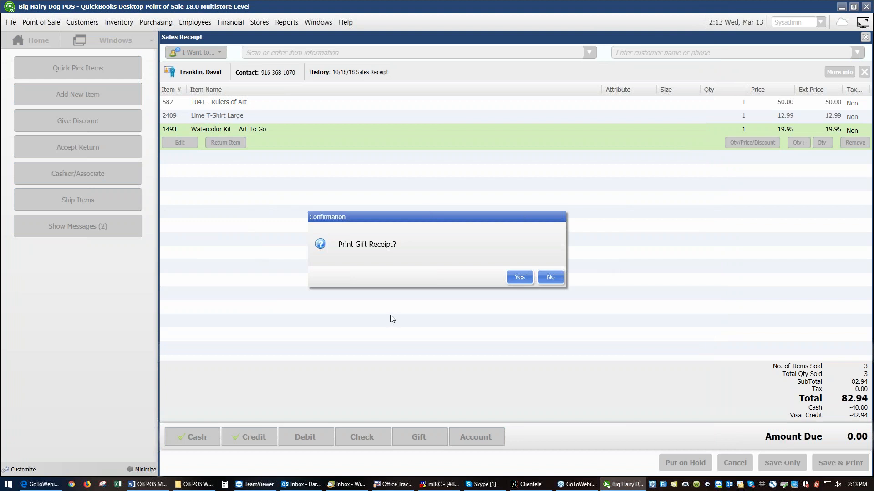
- Accept printing a gift receipt, preview it at 150% and close the preview
left_click(525, 280)
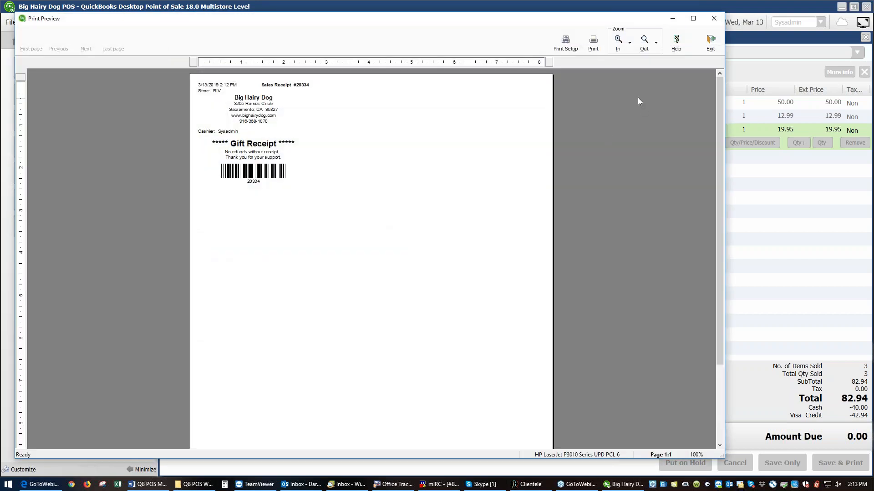
left_click(618, 48)
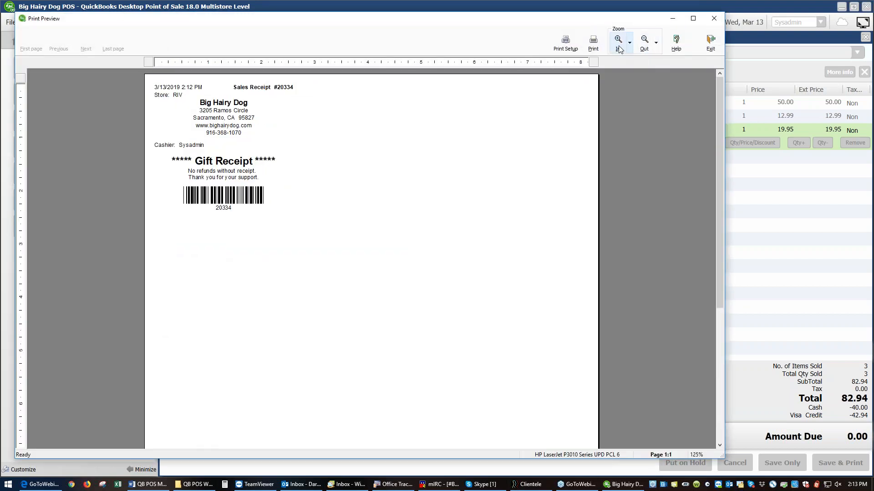
left_click(618, 47)
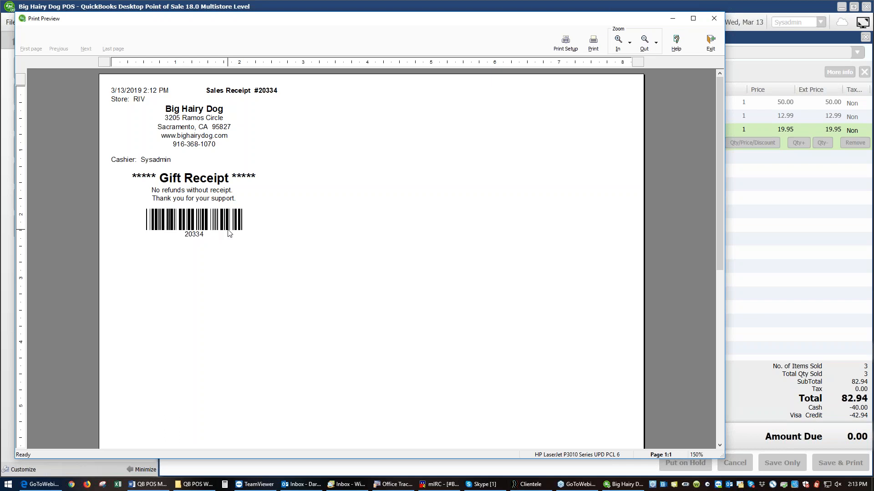
left_click(711, 43)
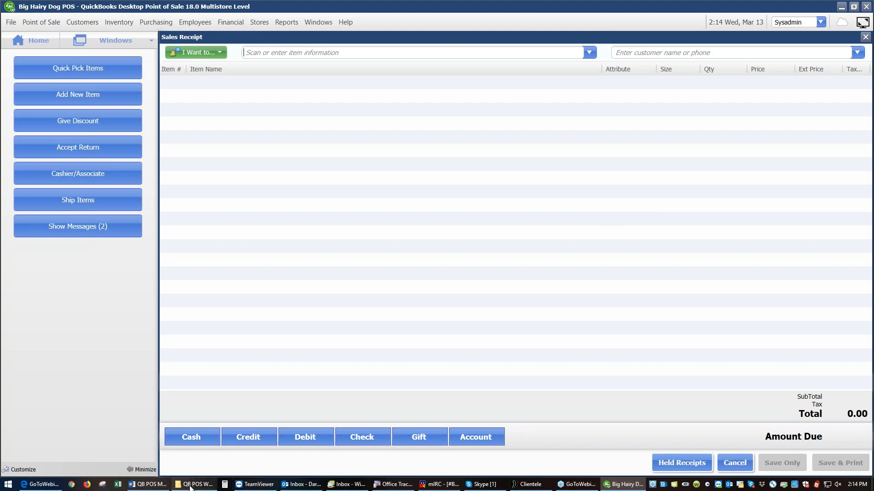
- Check the Making Sales outline in Word, and examine the Miscellaneous, Coupons and Specials Quick Pick groups in QuickBooks Point of Sale
left_click(150, 484)
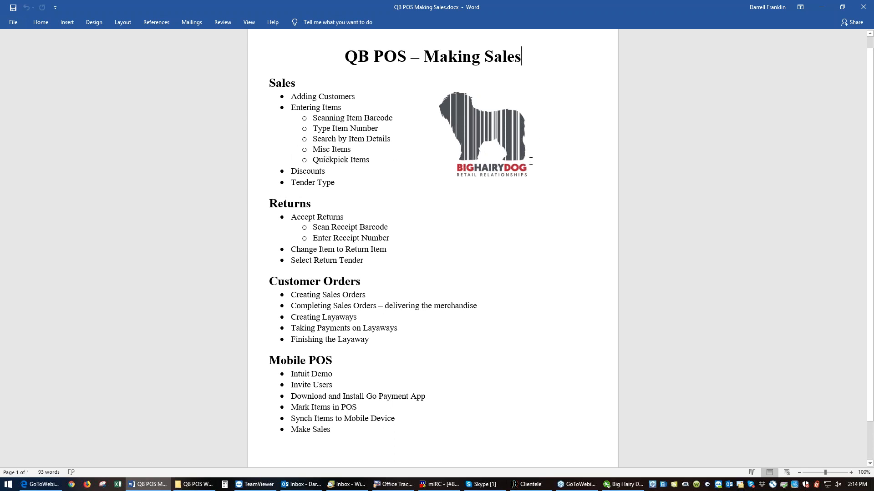
left_click(619, 486)
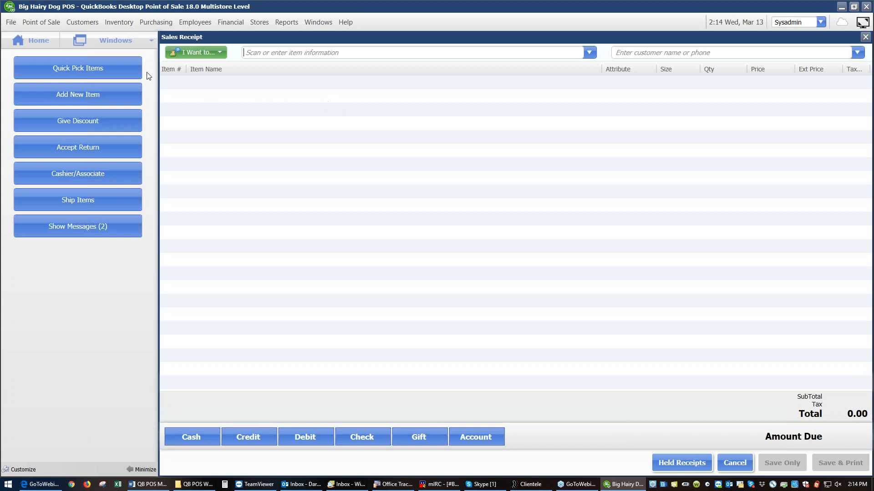
left_click(111, 68)
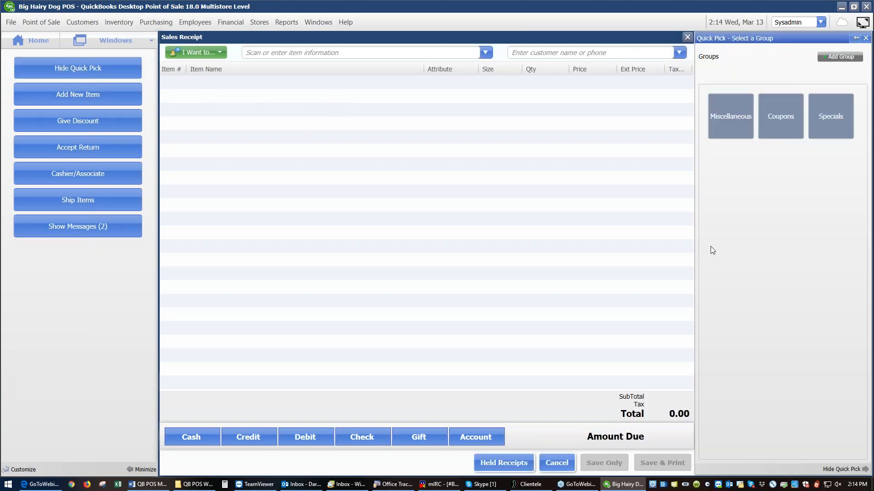
left_click(732, 121)
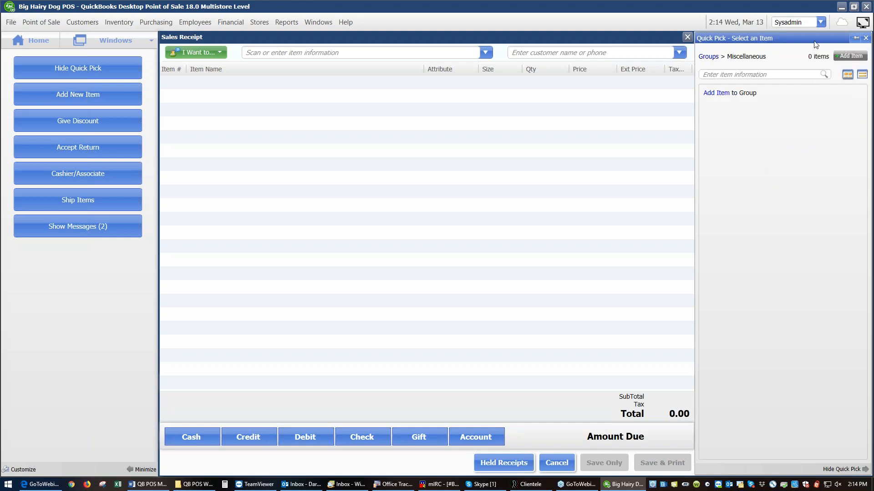
left_click(708, 57)
left_click(783, 121)
left_click(712, 60)
left_click(835, 116)
left_click(713, 58)
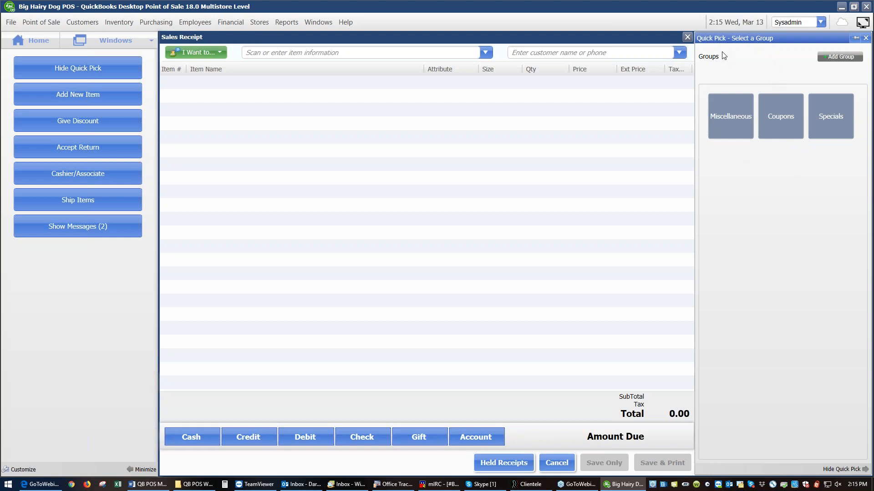
left_click(866, 38)
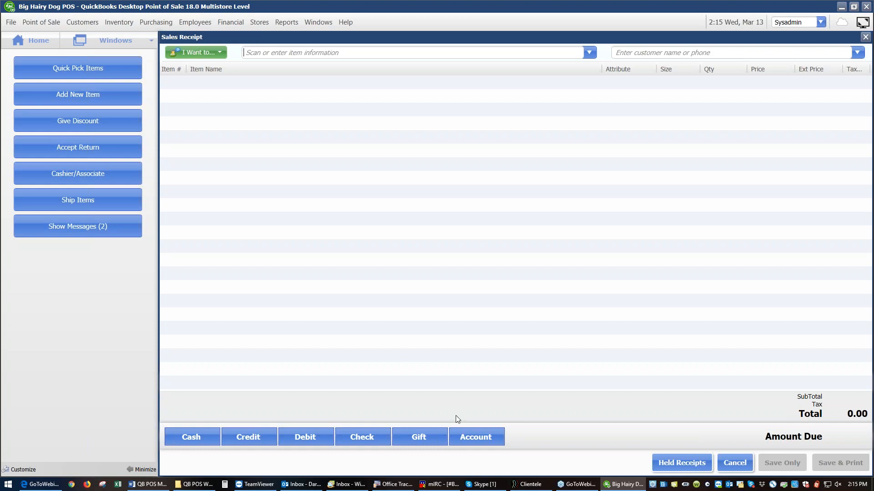
- Cancel the empty sales receipt and open the item list at its item number and name columns
left_click(735, 463)
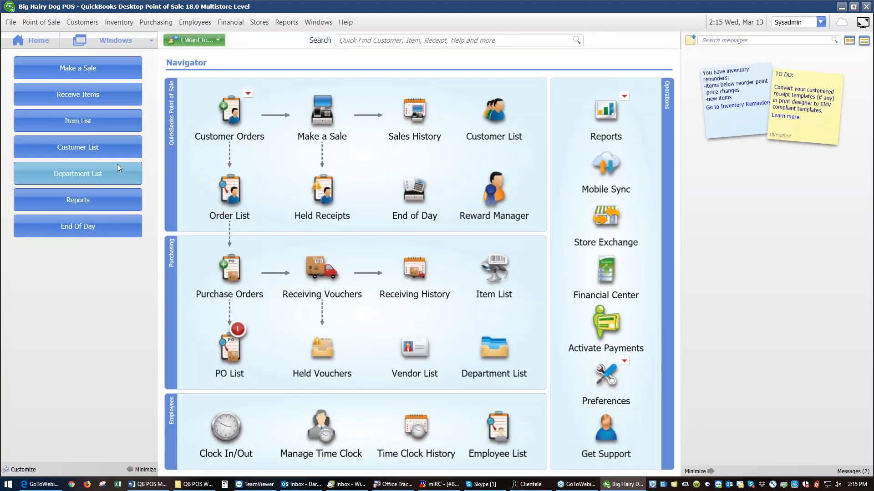
left_click(100, 121)
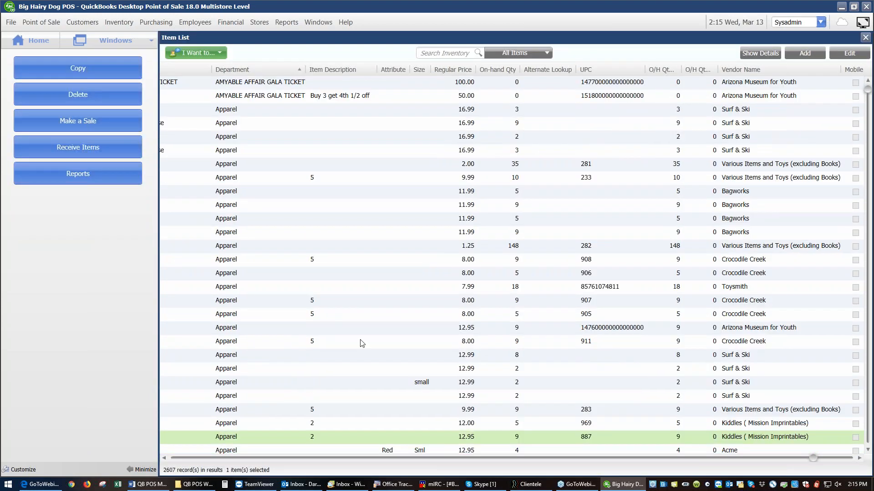
left_click(227, 457)
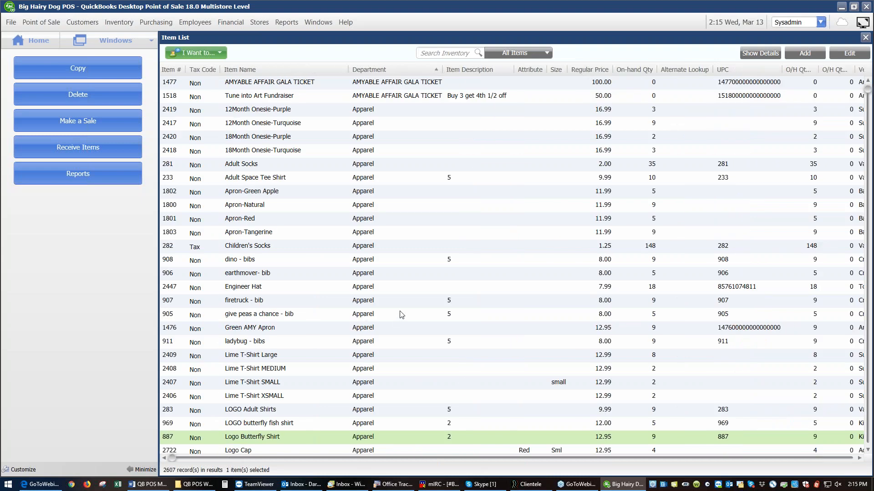
- Assign the AMYABLE AFFAIR GALA TICKET item to the Quick Pick group Tickets and save the item
scroll(402, 314, "up", 2)
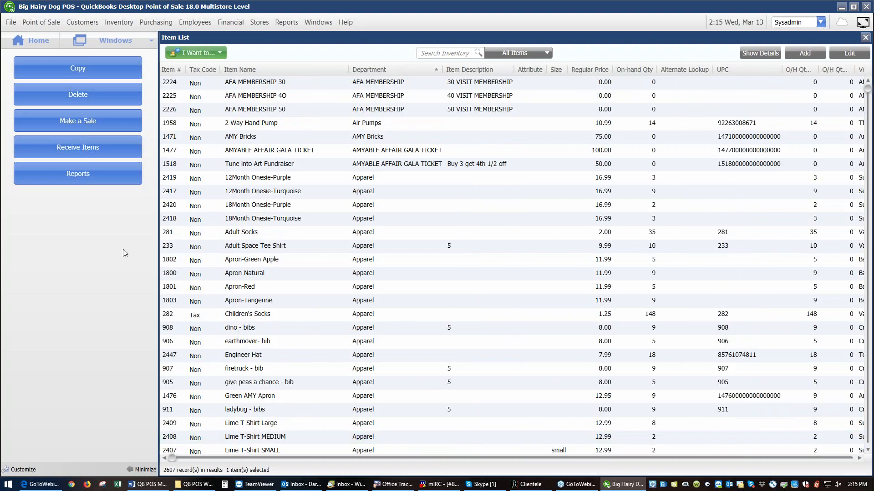
left_click(186, 154)
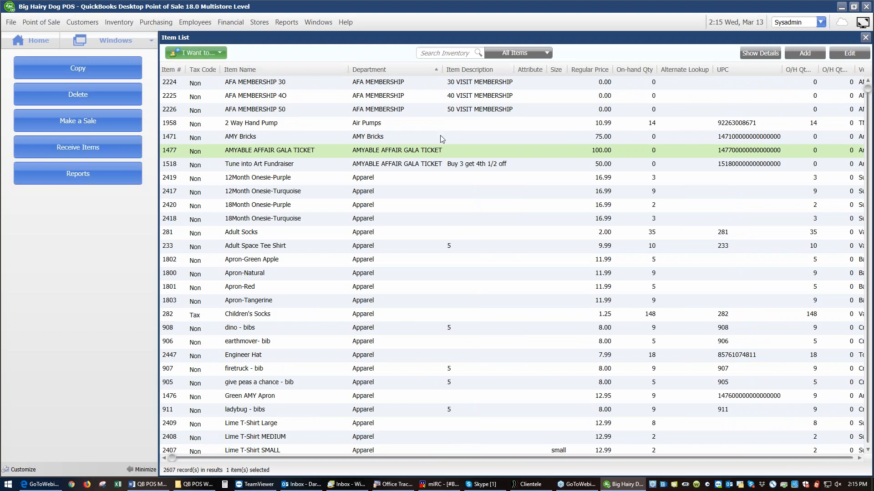
left_click(839, 61)
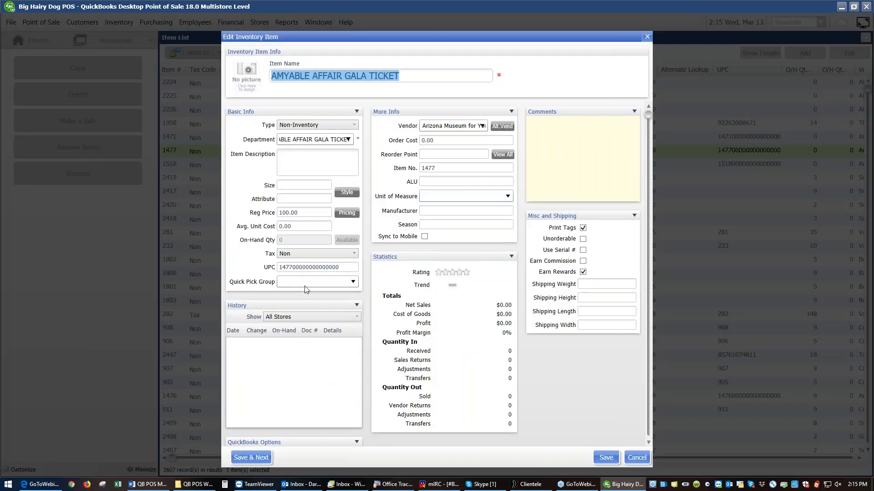
left_click(305, 283)
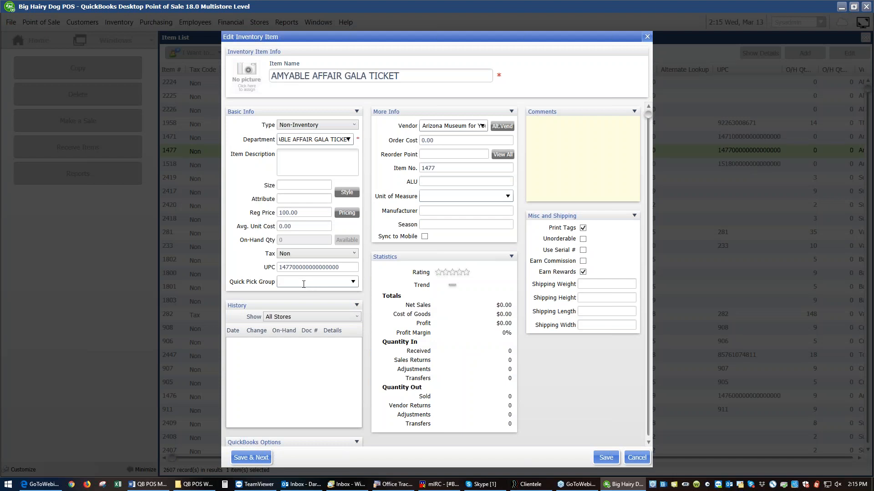
type("Tickets")
left_click(606, 458)
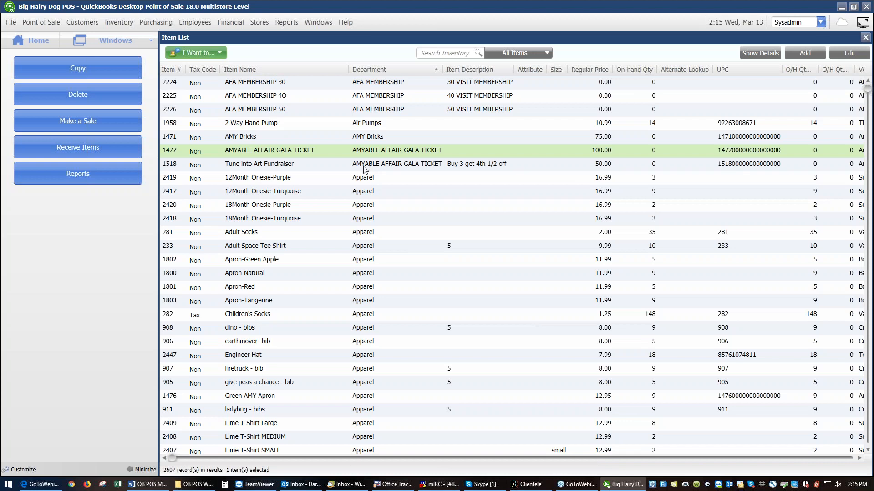
- Assign the Tune into Art Fundraiser item to the Tickets Quick Pick group and save the item
left_click(274, 165)
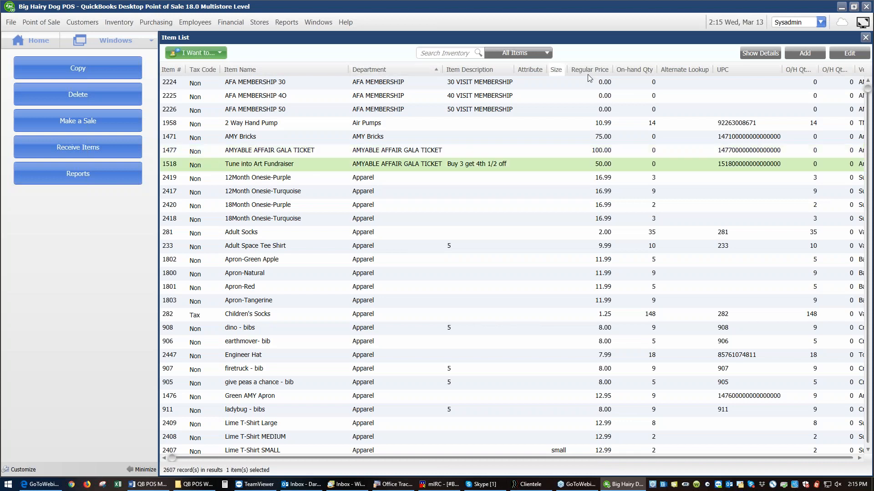
left_click(840, 54)
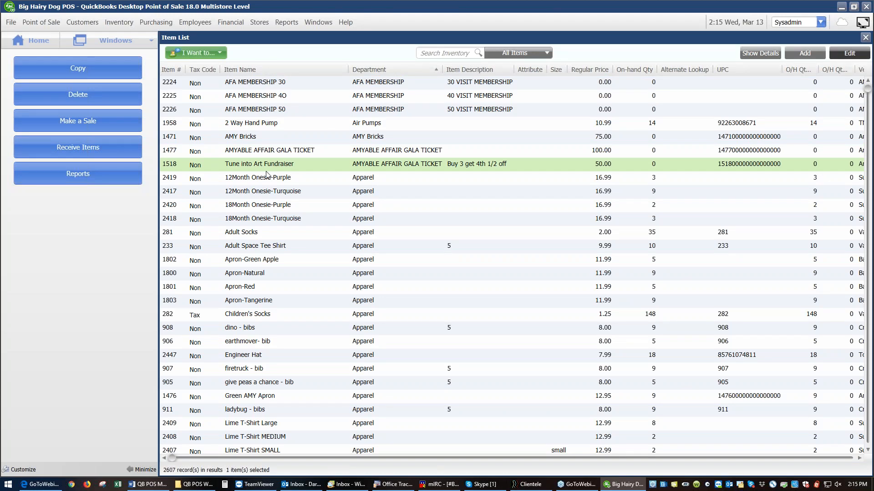
left_click(353, 281)
left_click(282, 294)
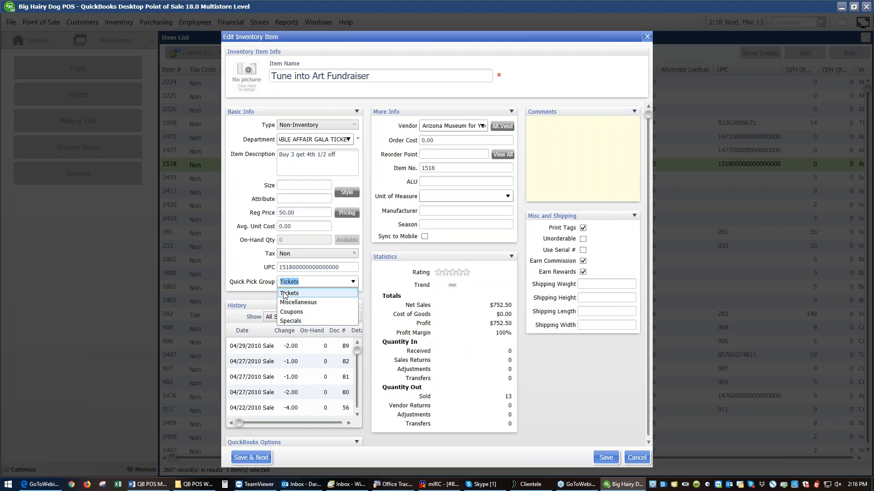
left_click(601, 457)
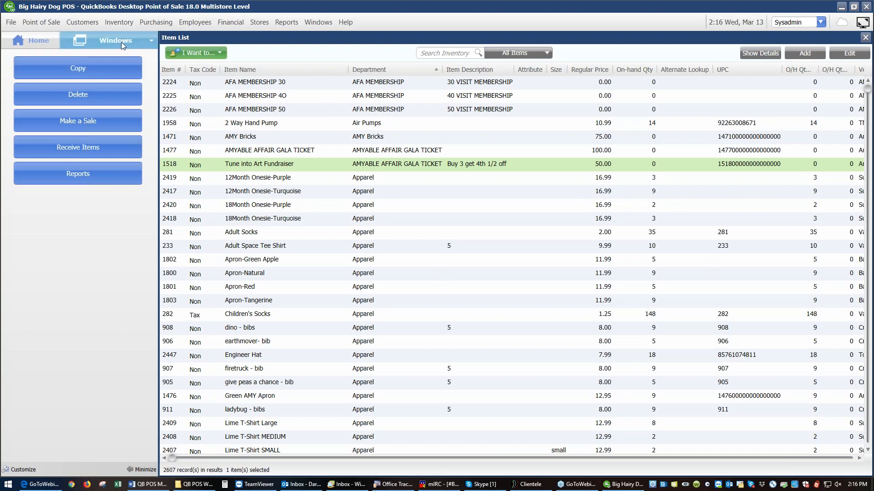
- Start a new sale from the home screen and display the Quick Pick groups beside the sales receipt
left_click(49, 43)
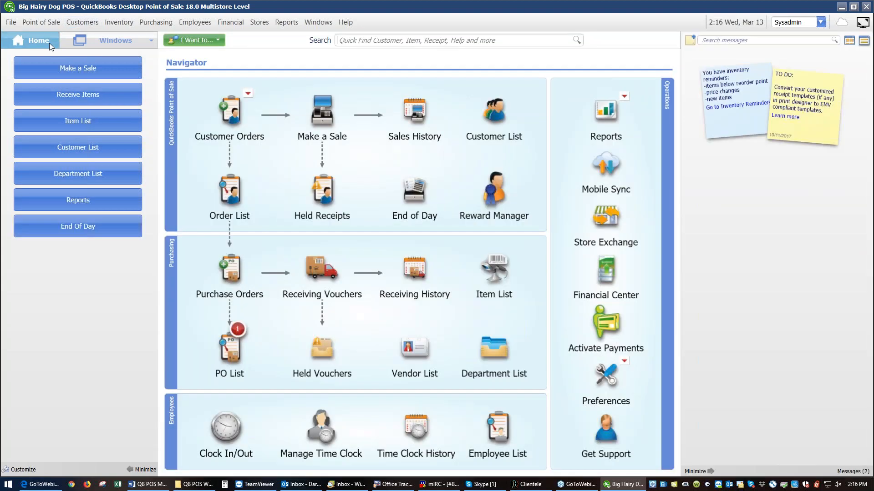
left_click(315, 122)
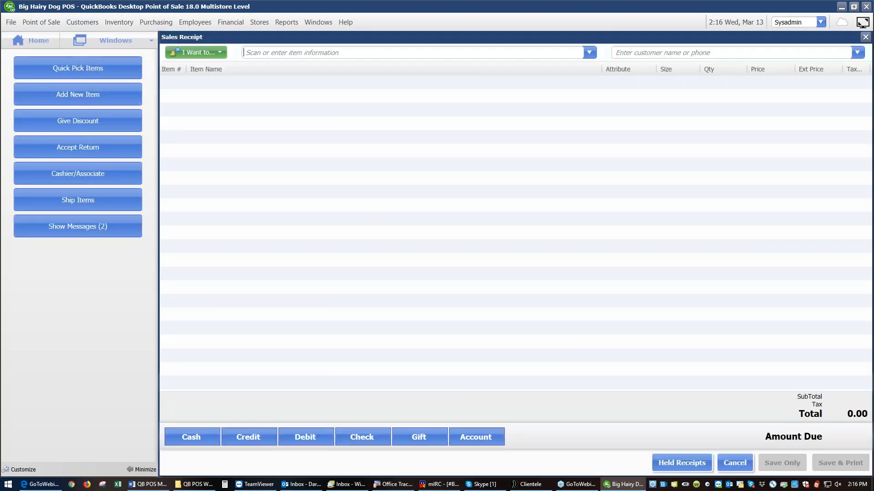
left_click(46, 70)
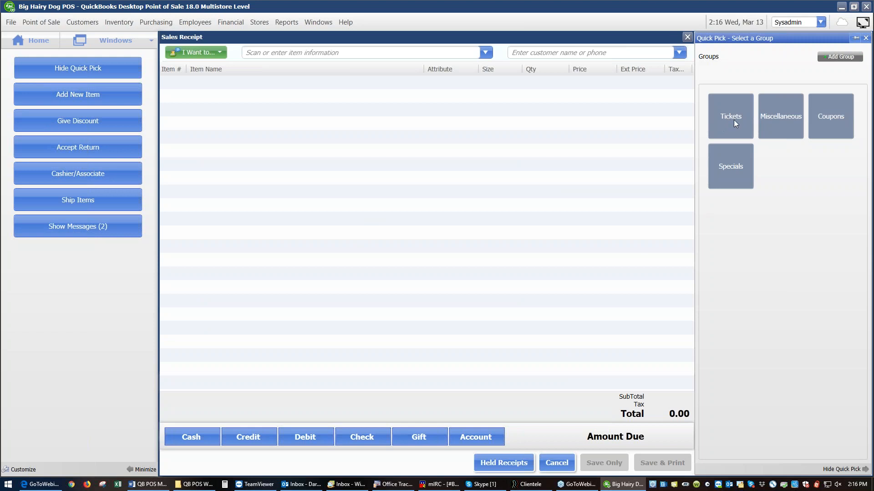
- Remove the Miscellaneous, Coupons and Specials groups from Quick Pick, keeping only Tickets
right_click(777, 123)
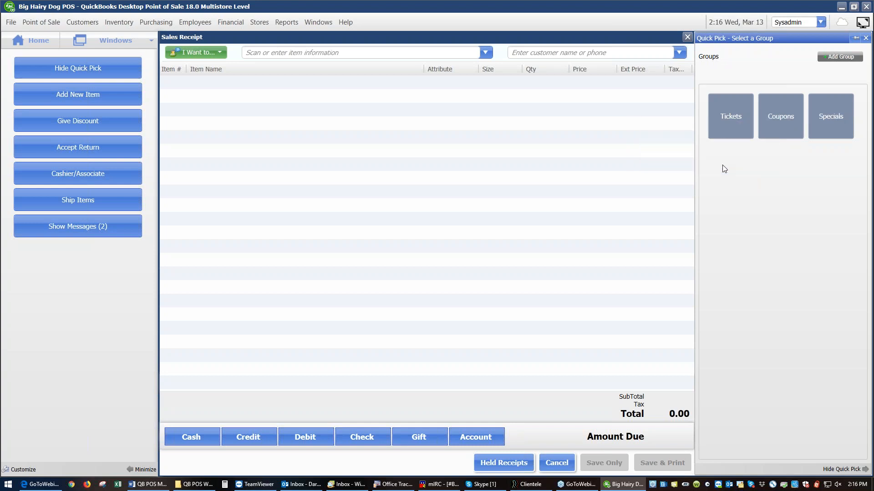
right_click(784, 121)
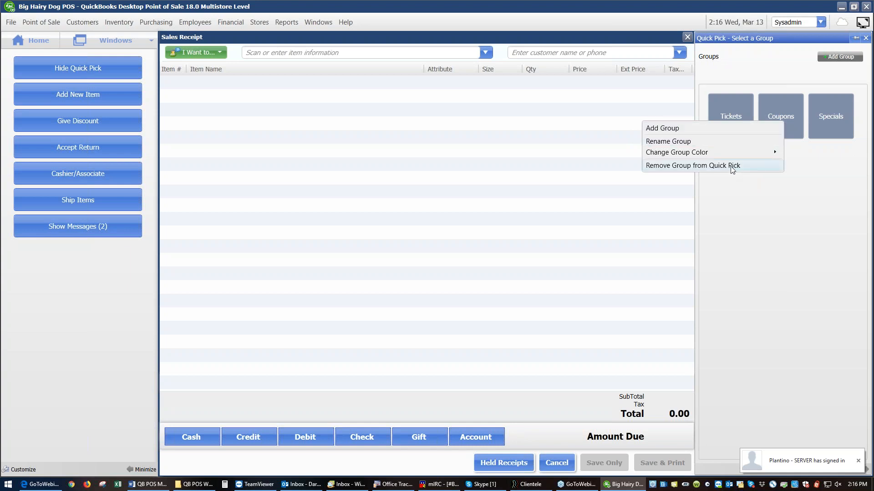
left_click(737, 166)
right_click(772, 116)
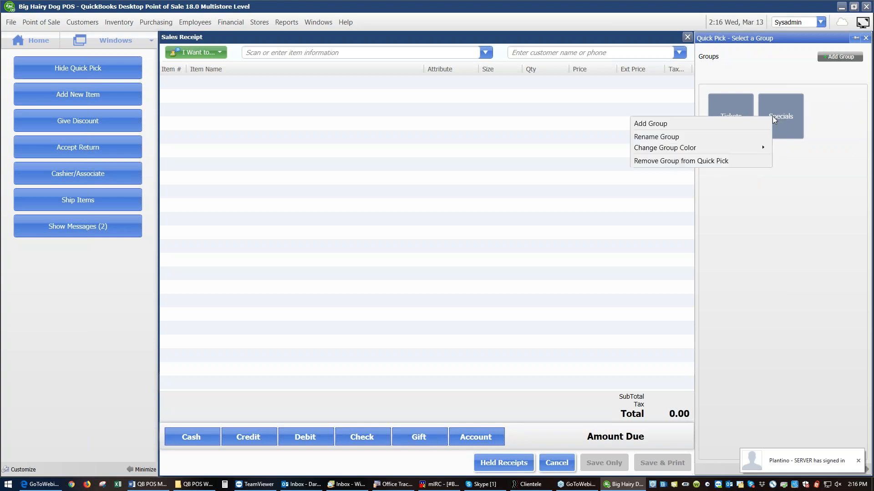
left_click(719, 162)
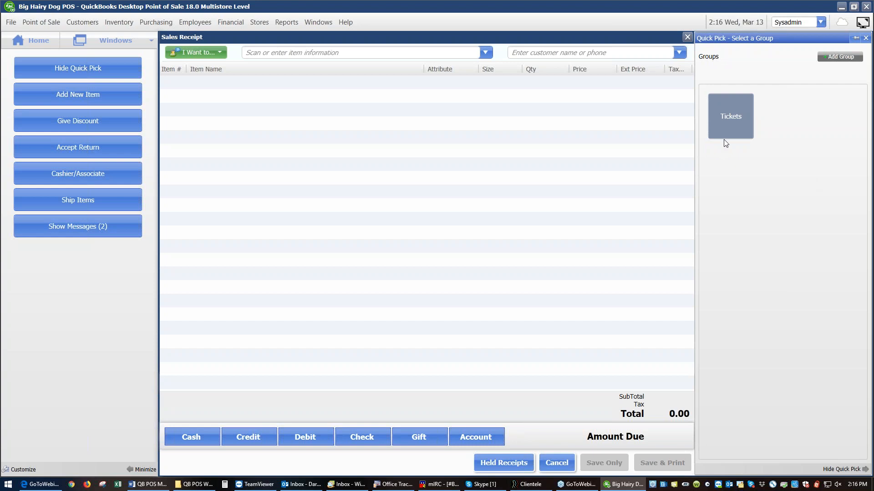
- Change the color of the Tickets Quick Pick group to the brighter green
right_click(733, 121)
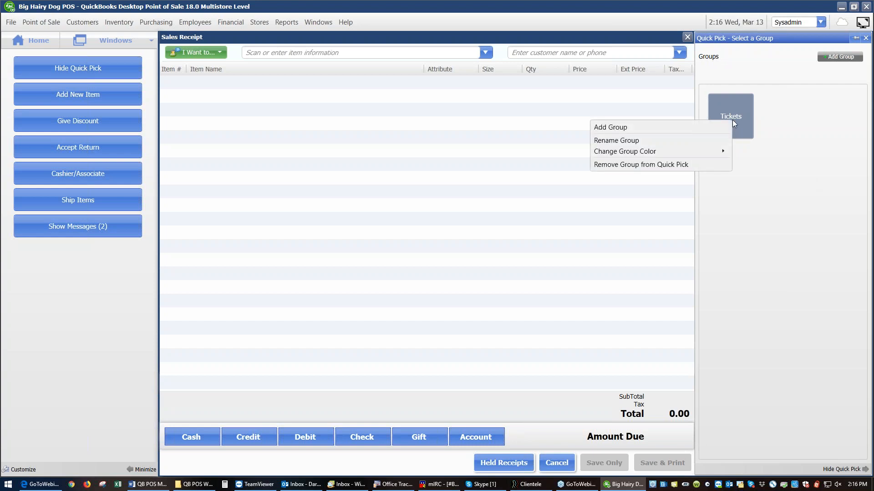
mouse_move(633, 155)
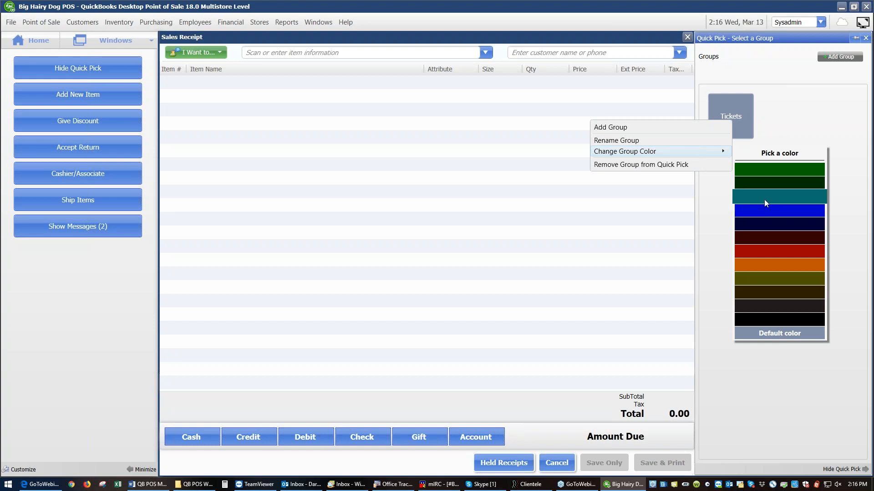
left_click(765, 170)
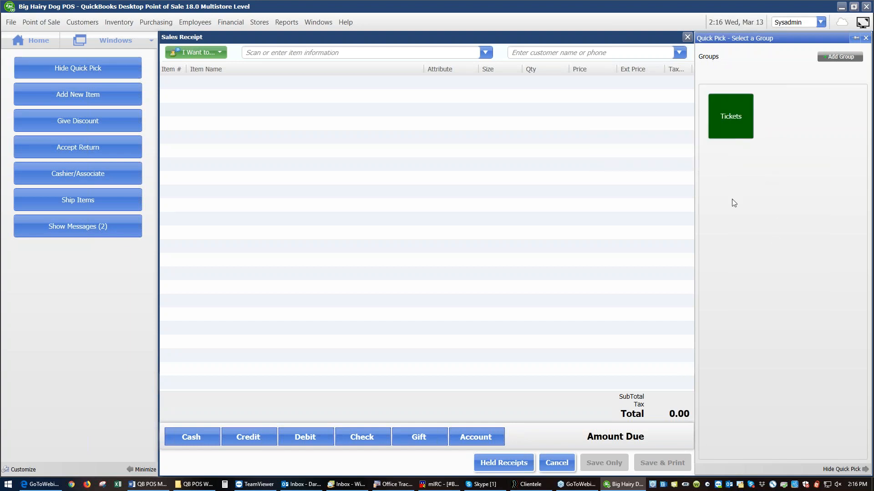
- Show the Tickets group's items as simple name-and-price tiles and add the AMYABLE AFFAIR GALA TICKET to the sale
left_click(729, 127)
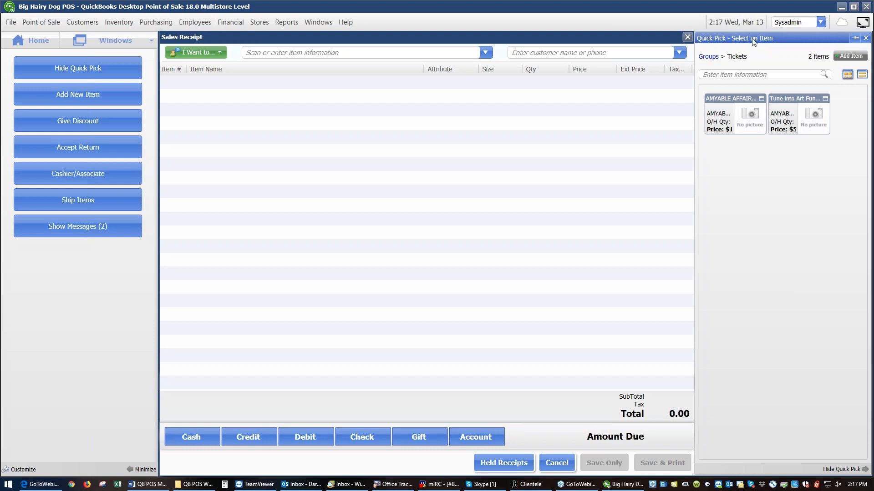
left_click(846, 75)
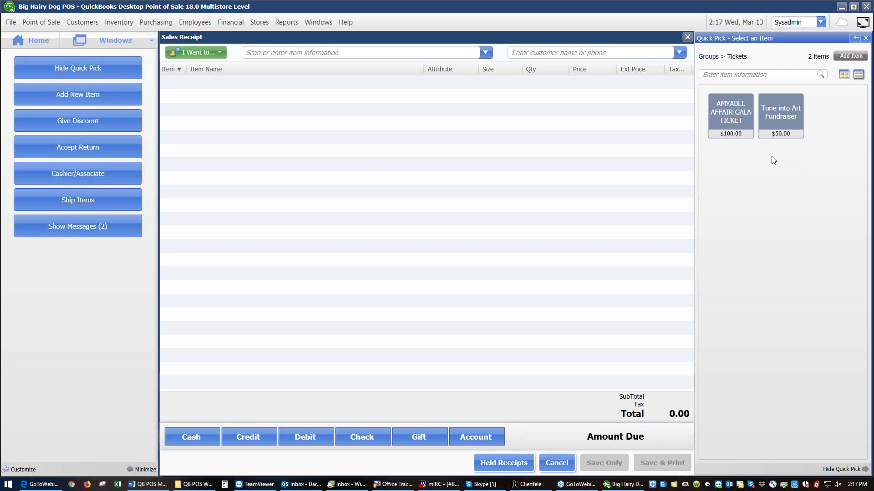
left_click(737, 122)
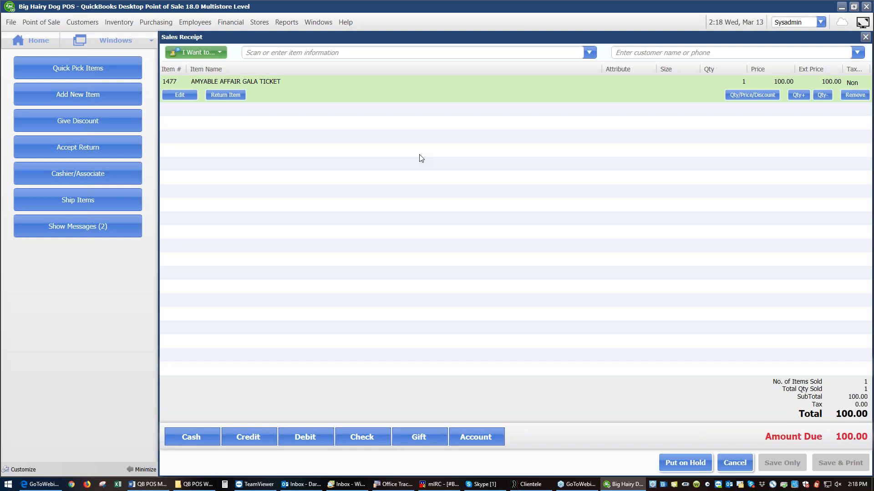
- Sell a miscellaneous item on the receipt with a unit price of 25
left_click(222, 53)
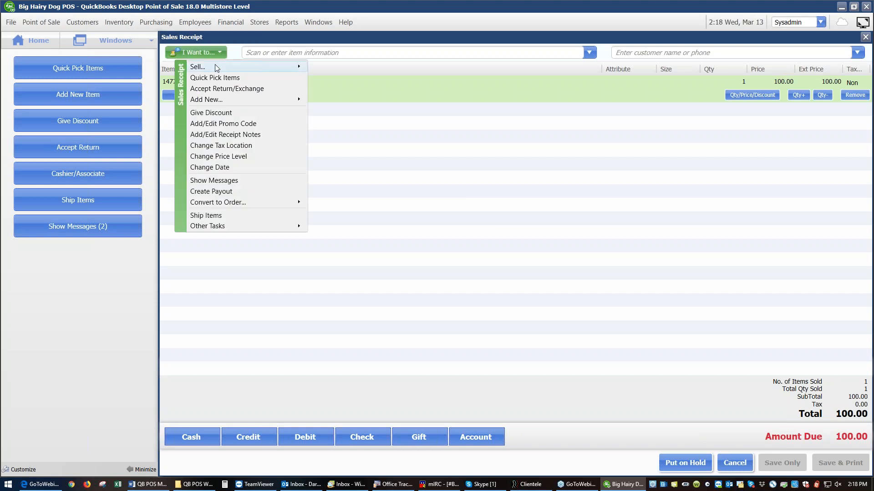
mouse_move(216, 68)
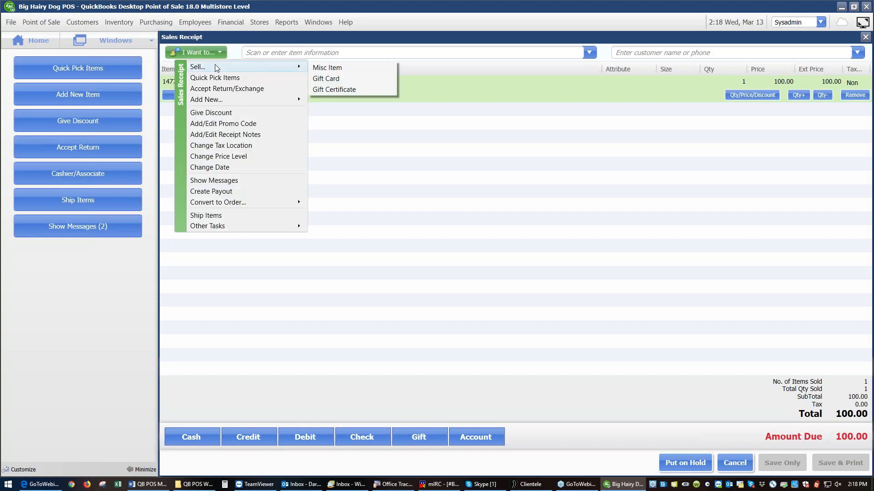
left_click(327, 68)
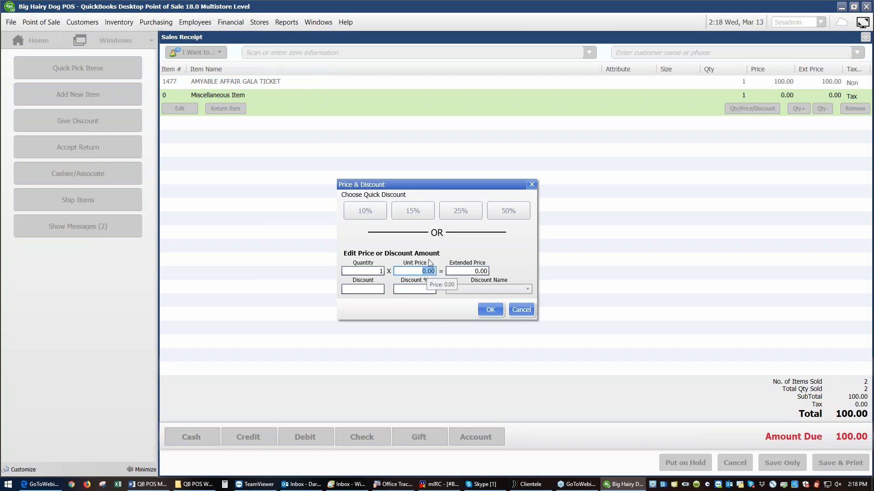
type("25")
key("Return")
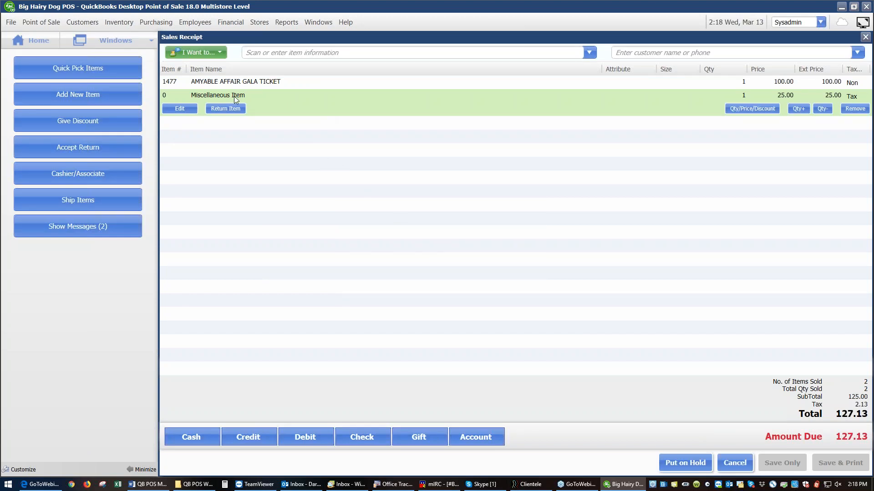
- Rename the miscellaneous item on the receipt as Card Display
left_click(176, 110)
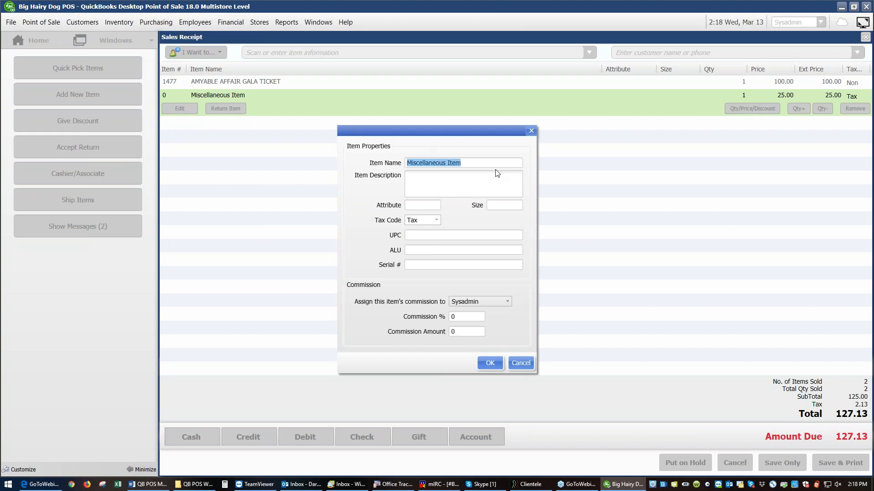
type("Card ")
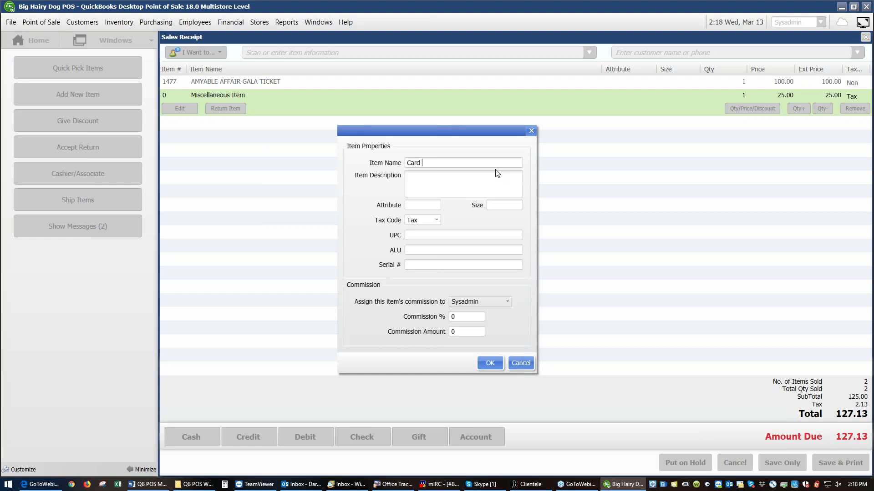
type("Display")
left_click(489, 363)
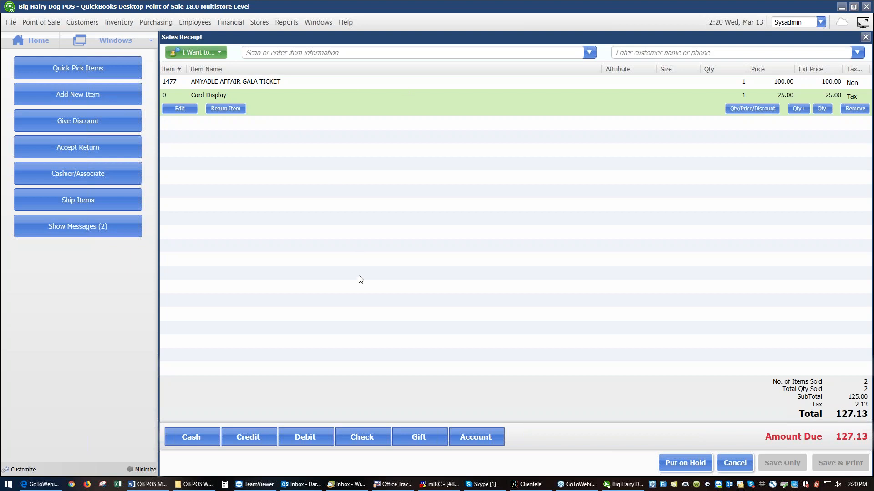
- Redeem a gift certificate for 25 toward the sale, entering the gift certificate number, and save the payment
left_click(411, 435)
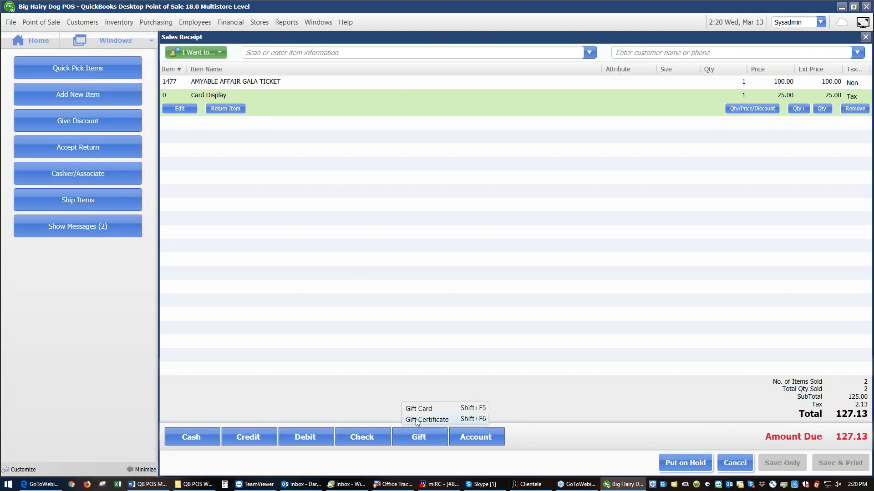
left_click(417, 420)
double_click(283, 375)
type("25")
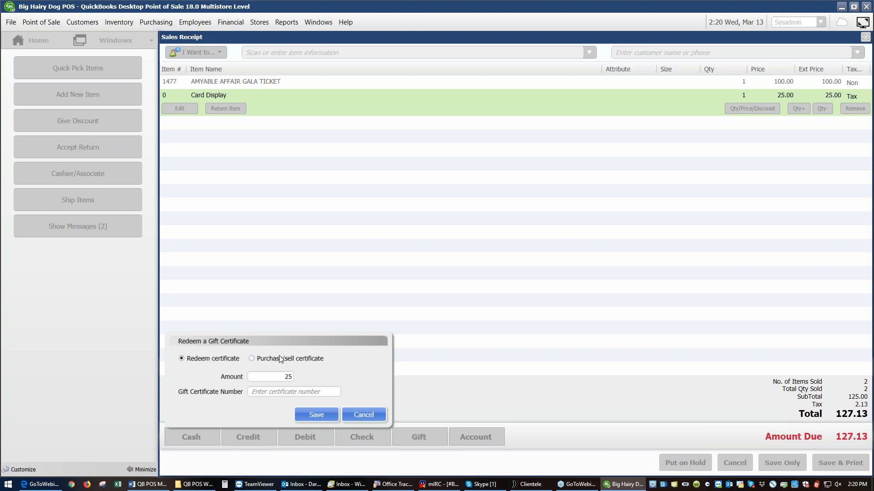
left_click(285, 392)
type("2345")
left_click(324, 411)
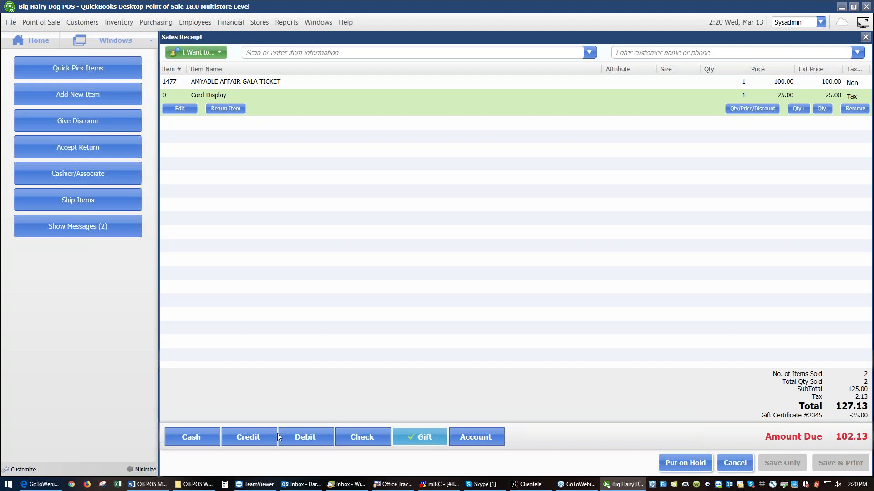
- Charge the remaining balance to MasterCard credit and save the sale for printing
left_click(256, 432)
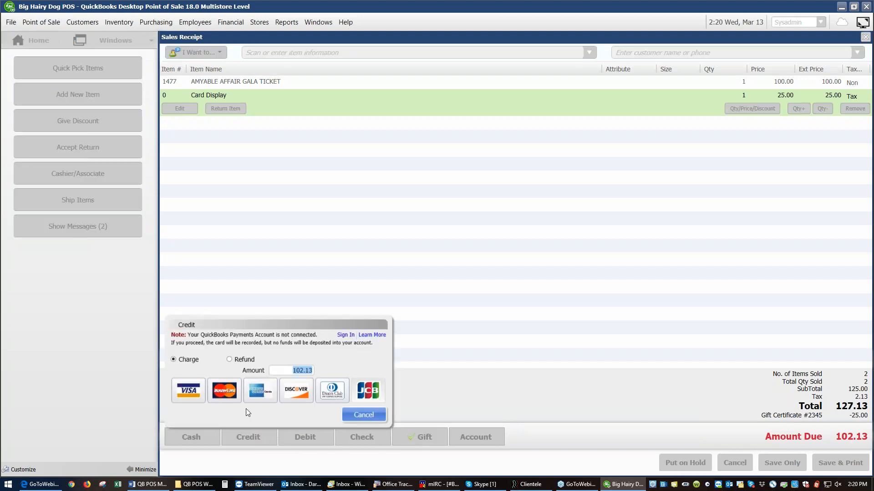
left_click(224, 390)
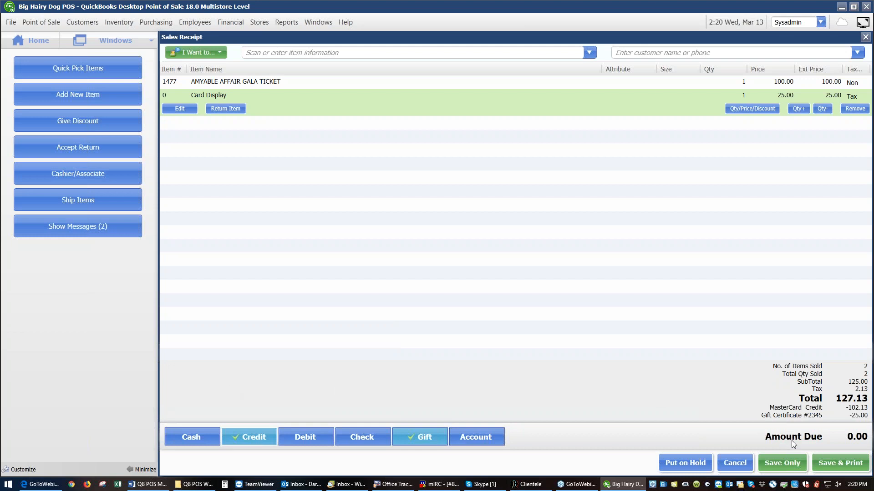
left_click(840, 466)
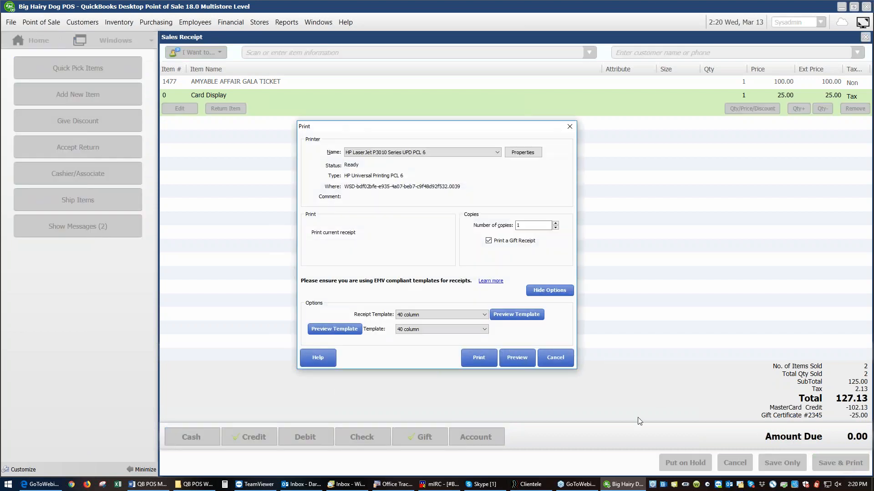
- Preview the completed sale's receipt enlarged, close the preview, and decline printing a gift receipt
left_click(517, 358)
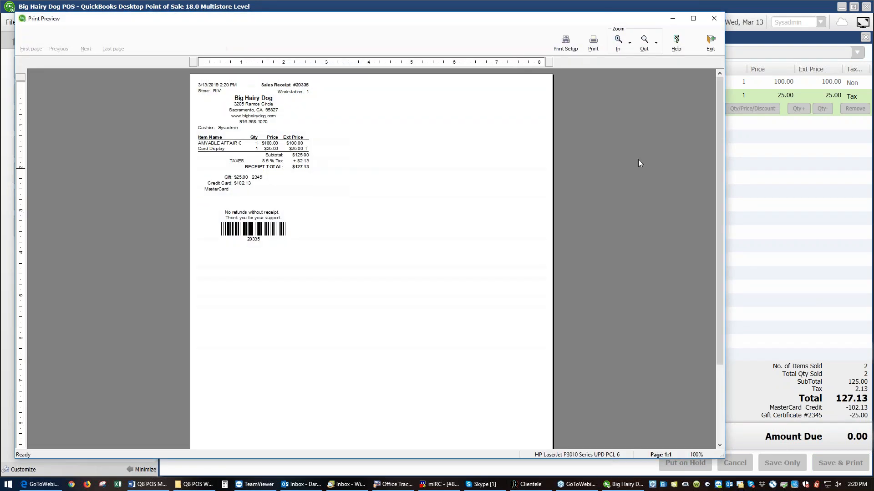
left_click(618, 43)
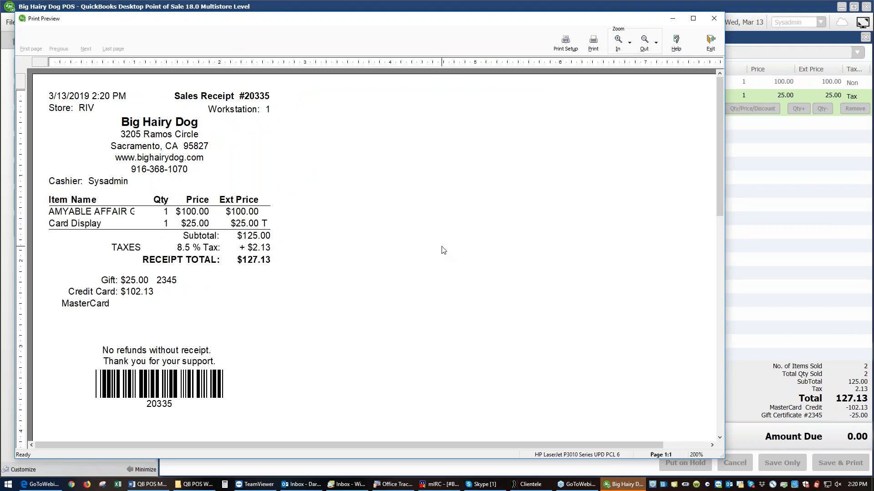
left_click(711, 43)
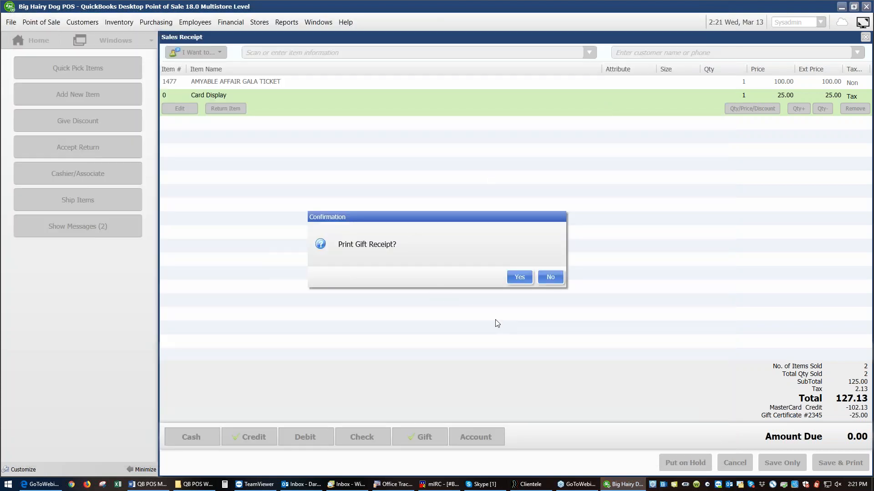
left_click(550, 277)
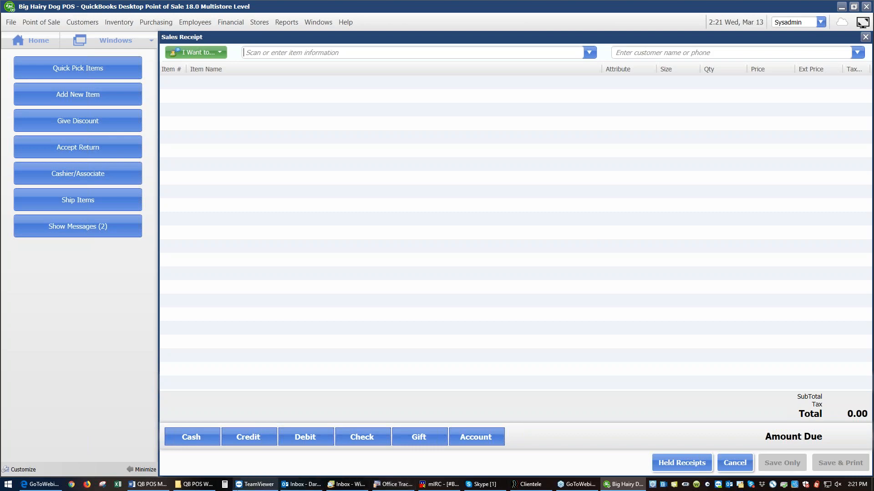
- Check the QB POS Making Sales outline in Word, and add item 2722 to a new sales receipt in QuickBooks Point of Sale
left_click(145, 485)
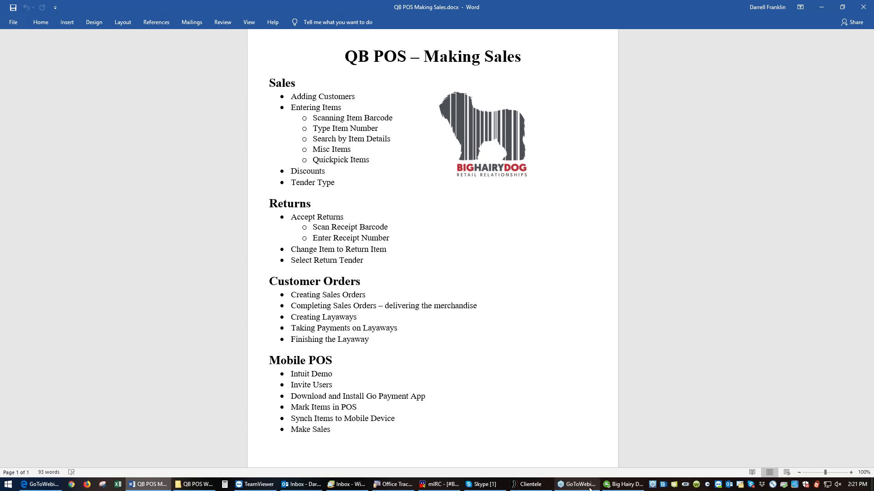
left_click(622, 484)
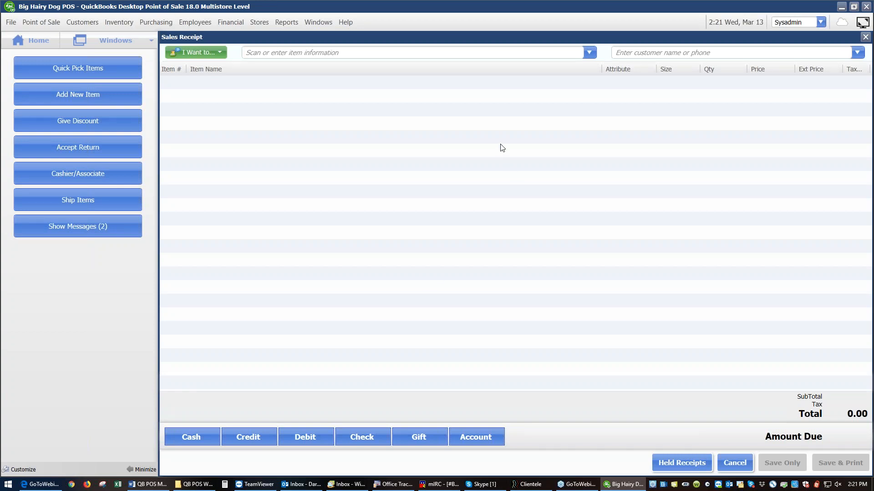
type("2722")
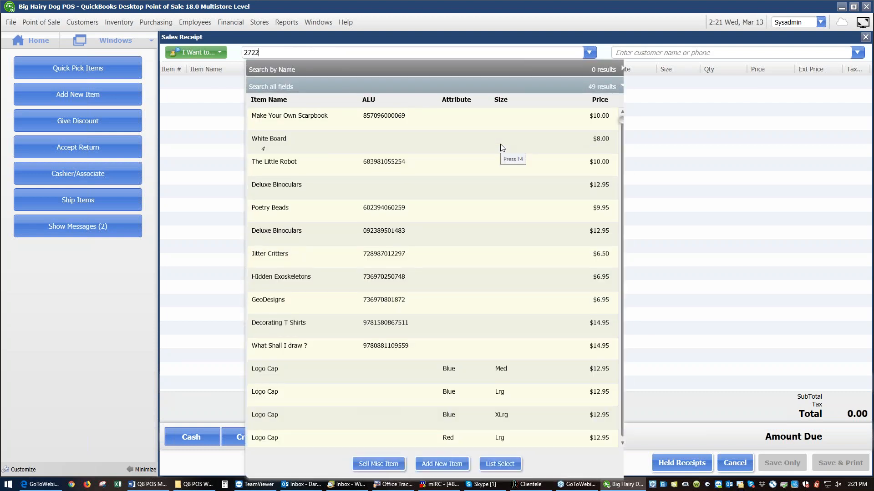
key("Return")
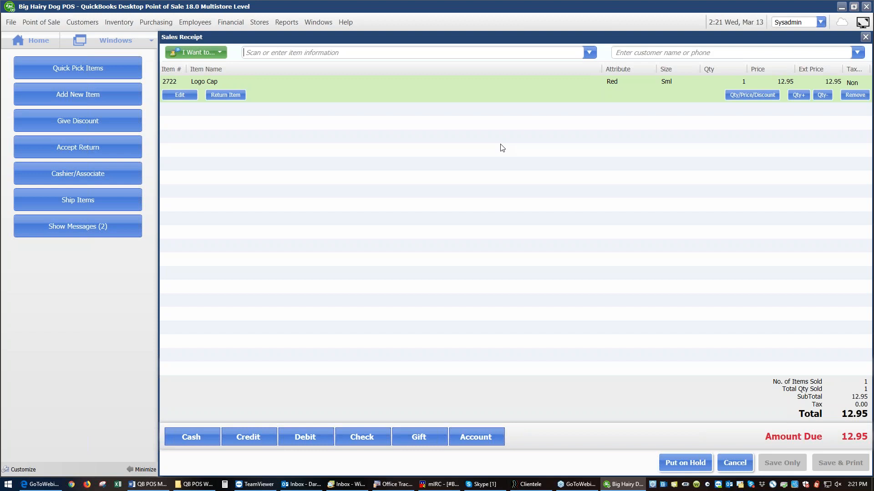
- Apply a 20% discount named Comp to the Logo Cap on the receipt
left_click(735, 98)
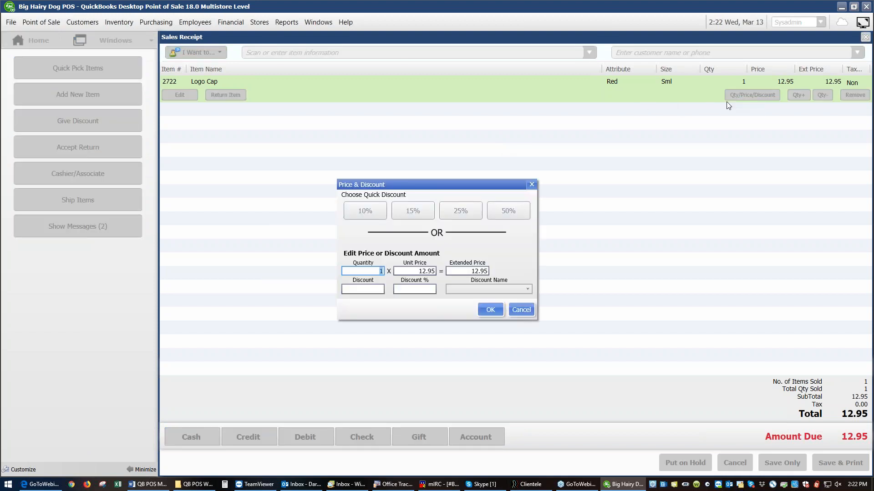
left_click(528, 289)
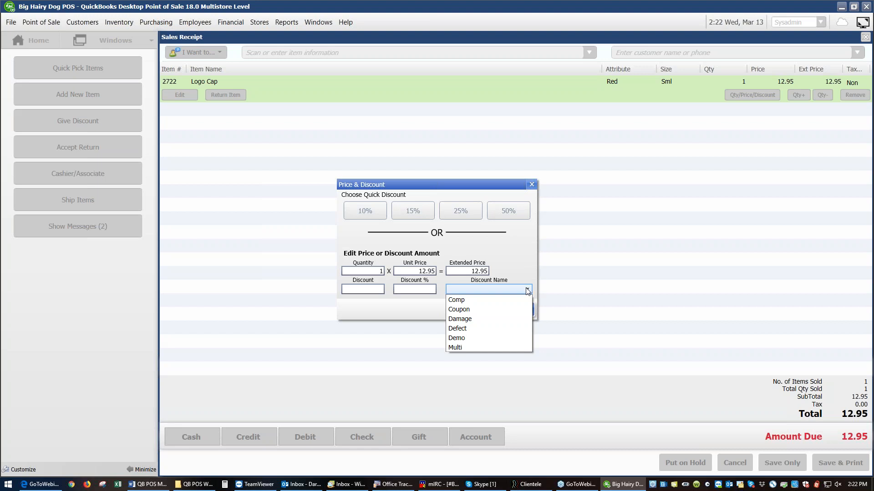
left_click(473, 299)
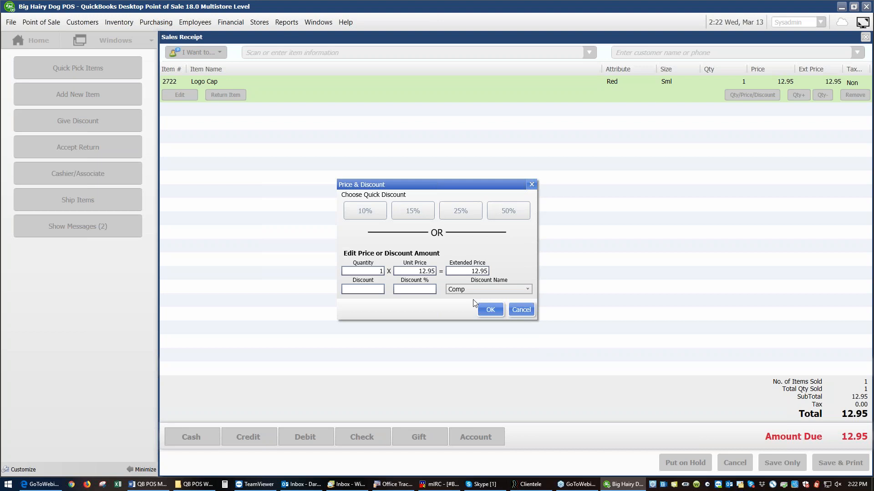
left_click(422, 291)
type("20")
left_click(377, 290)
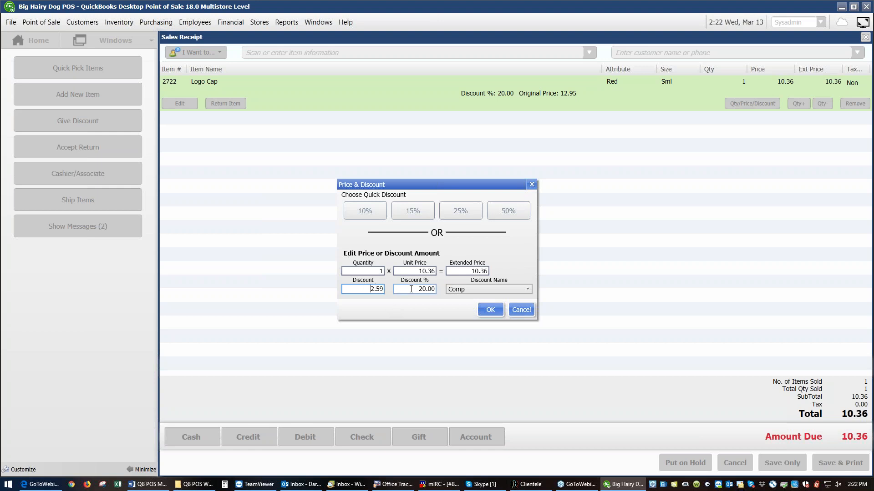
left_click(489, 310)
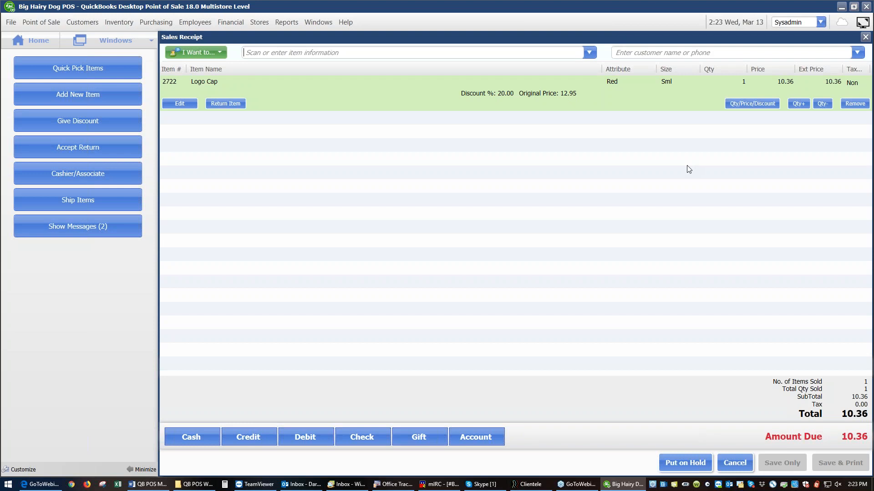
- Sell a gift certificate for 25.00 on the same receipt, entering its certificate number, and save it
left_click(419, 437)
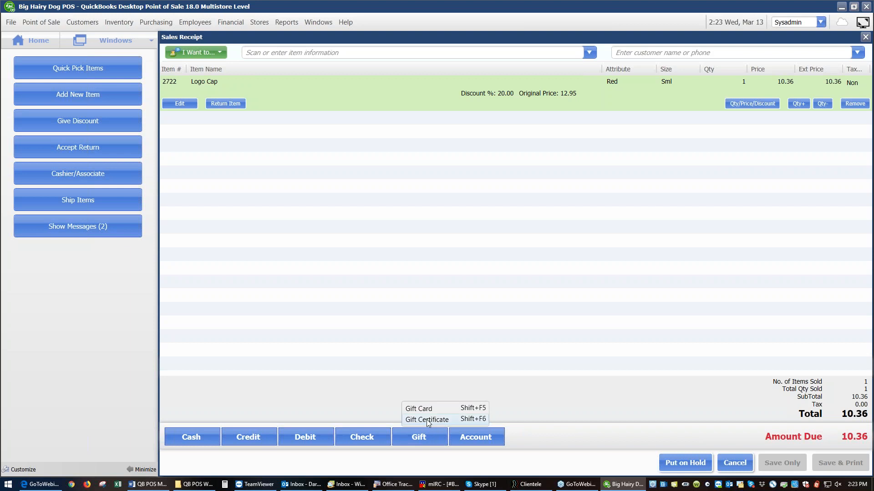
left_click(427, 419)
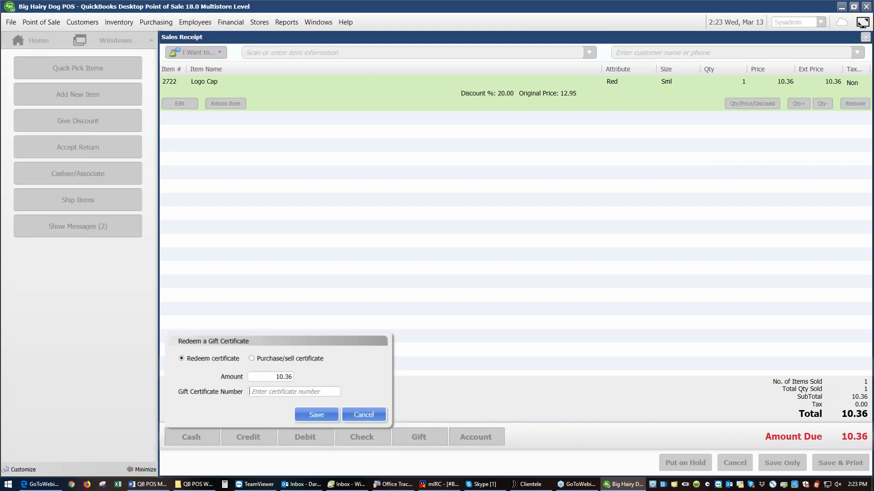
left_click(252, 358)
left_click_drag(266, 379, 330, 375)
type("225")
type("5")
left_click(306, 391)
type("2585")
left_click(322, 417)
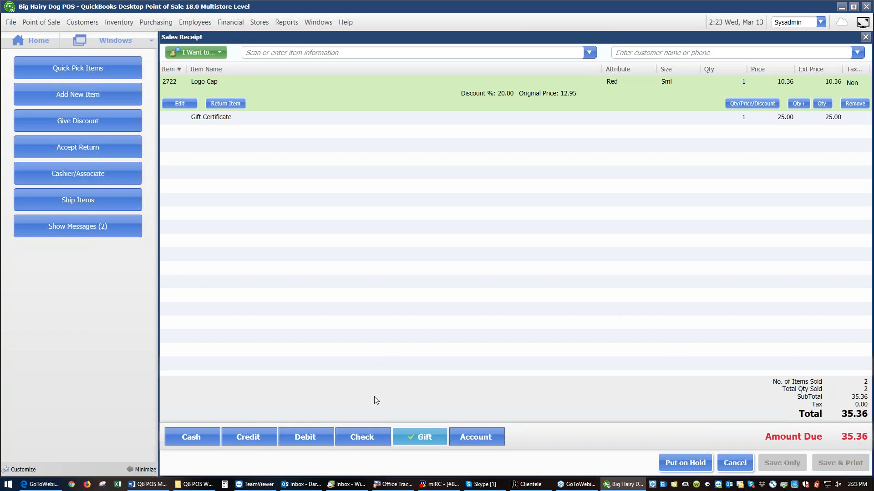
- Accept a check for the full amount due, entering the check number, and save the sale for printing
left_click(365, 434)
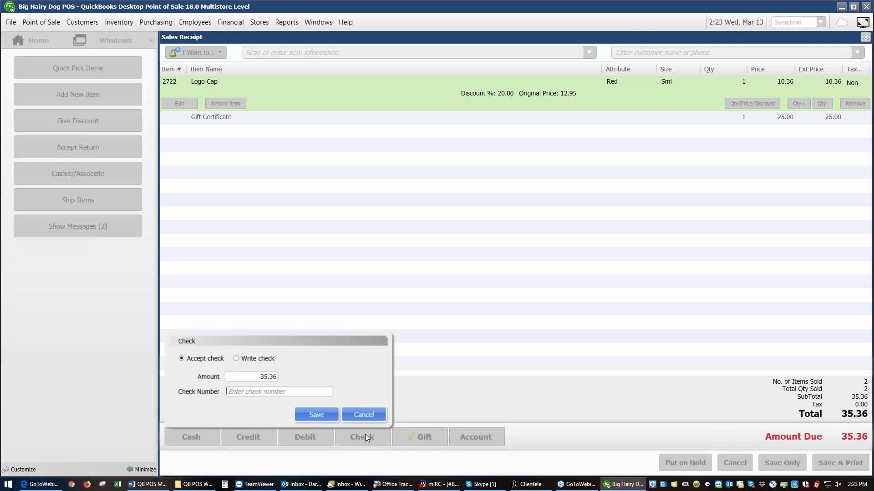
left_click(296, 393)
type("2456")
left_click(316, 415)
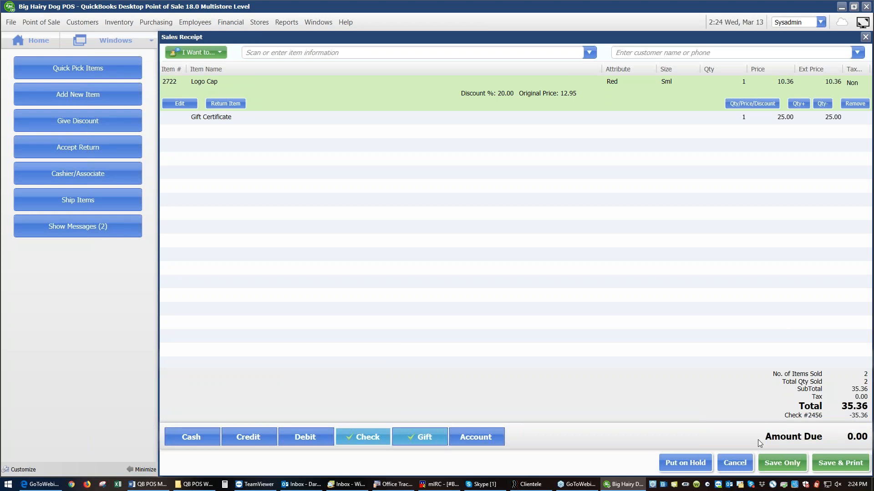
left_click(829, 462)
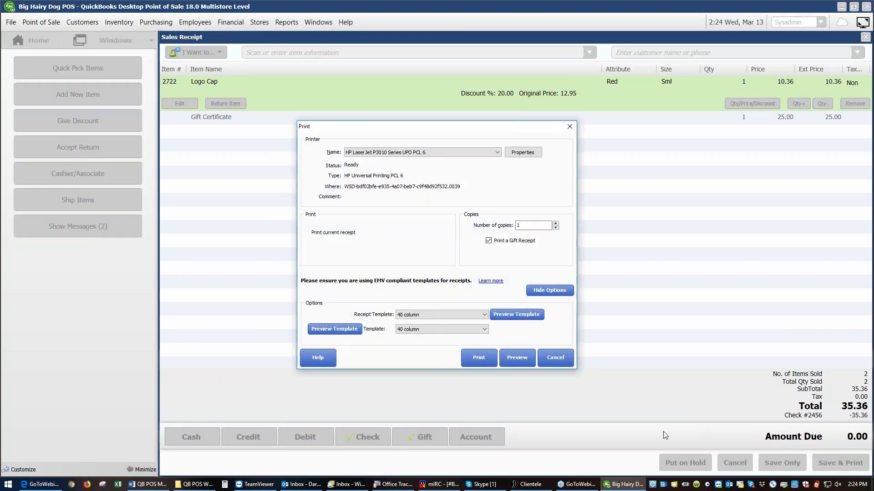
- Preview the Logo Cap and gift certificate receipt enlarged, close the preview, and decline printing a gift receipt
left_click(521, 362)
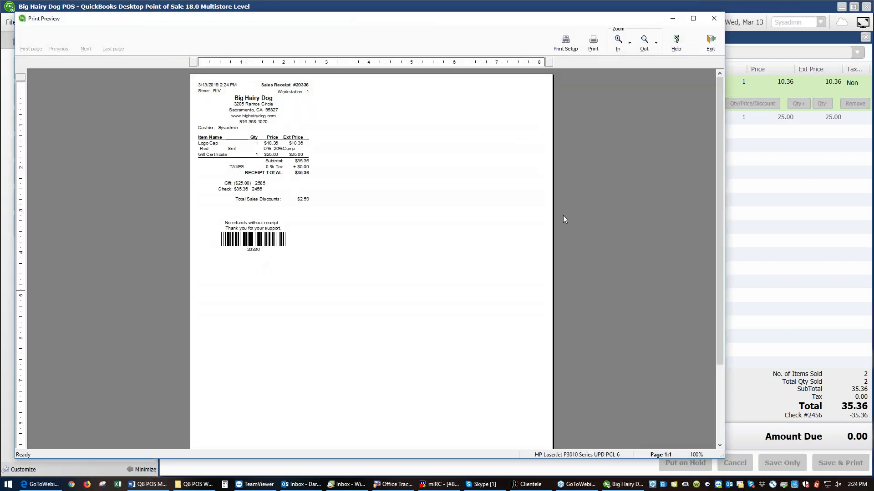
left_click(615, 45)
left_click(615, 46)
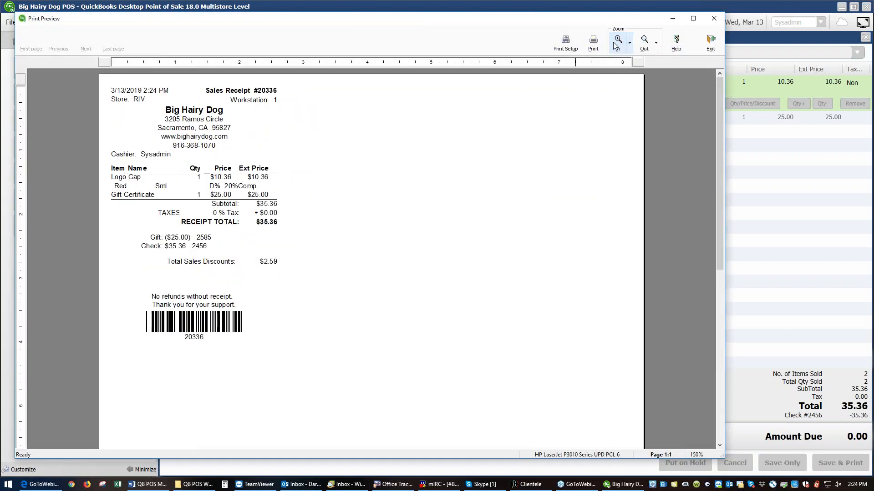
left_click(617, 43)
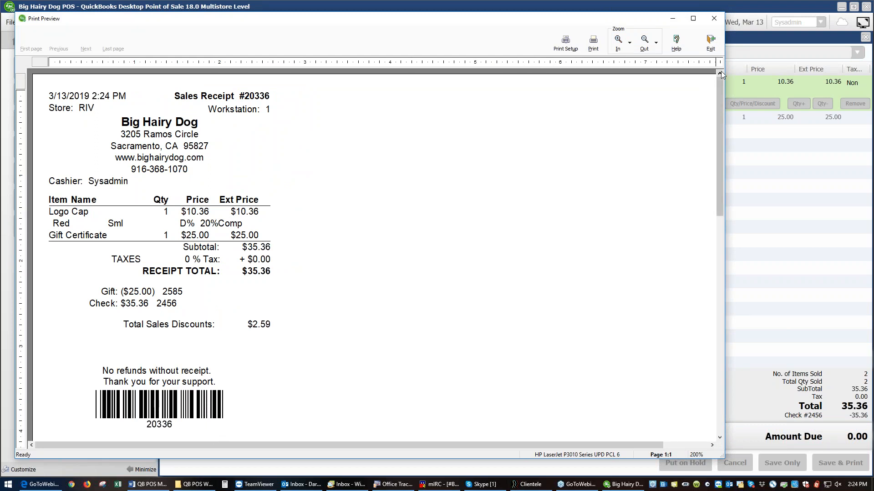
left_click(714, 44)
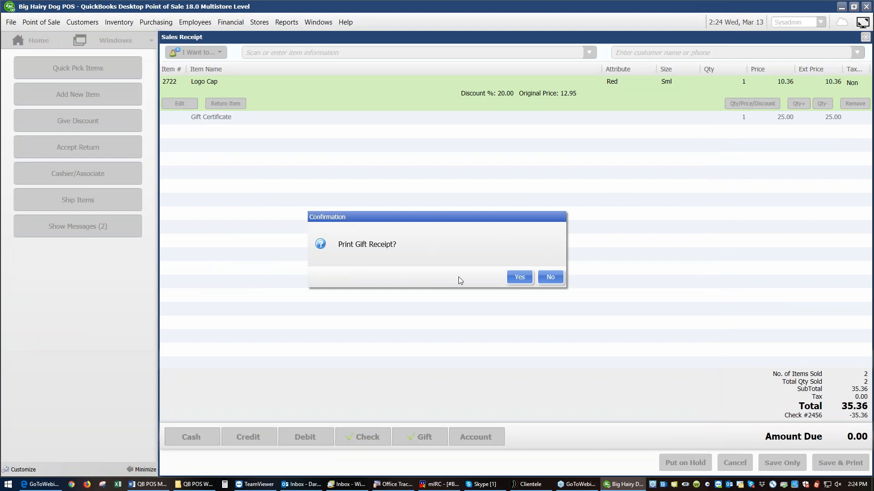
left_click(549, 277)
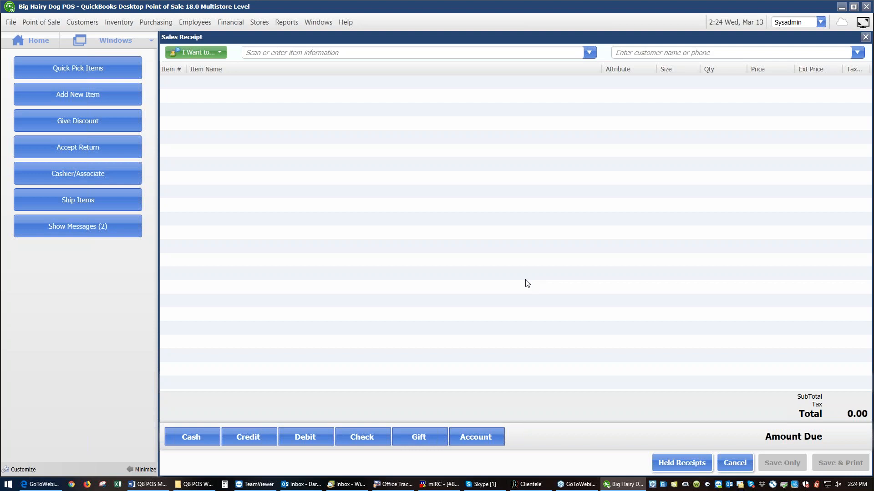
- Start a return, look up the sale just completed by its receipt number, and add its Logo Cap as a returned item
left_click(118, 152)
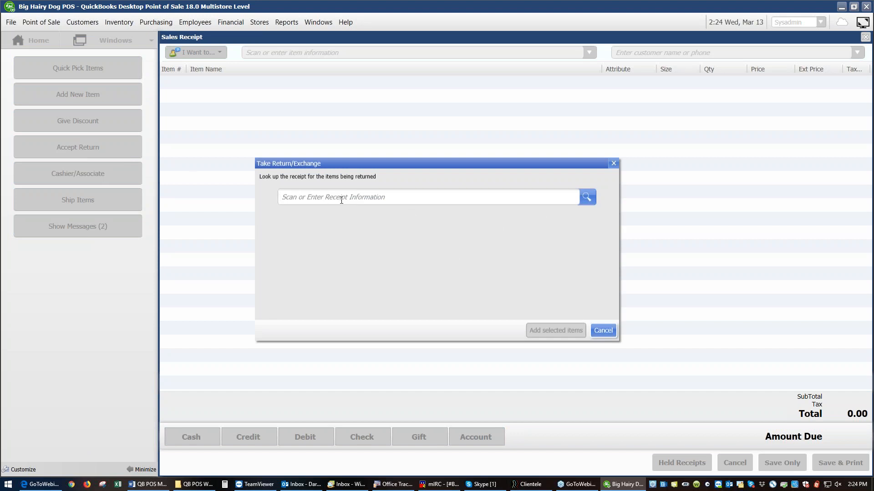
type("20336")
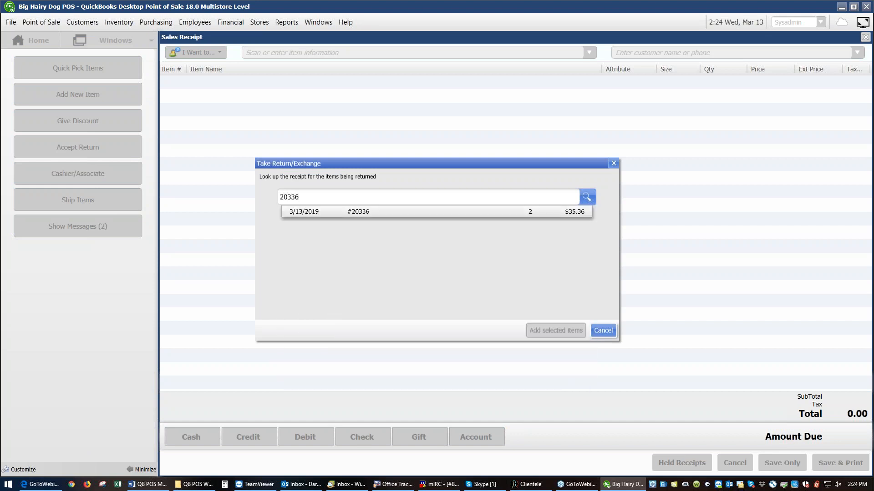
left_click(354, 212)
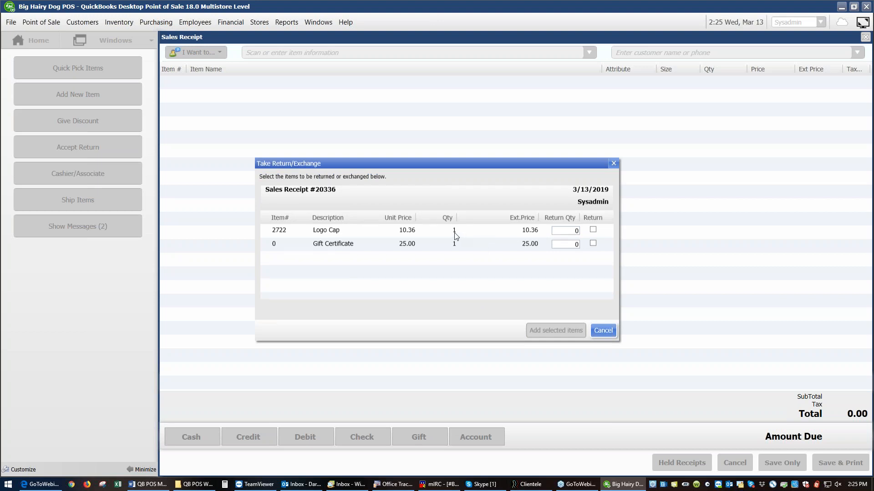
left_click(570, 232)
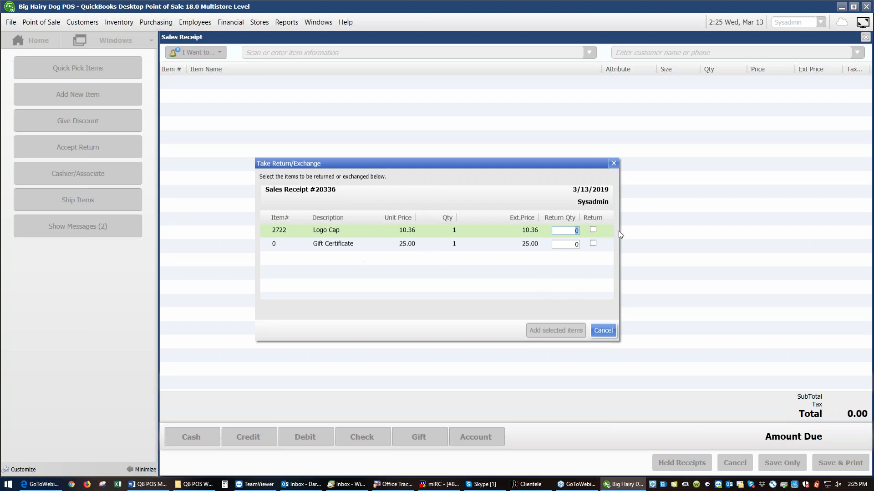
left_click(592, 229)
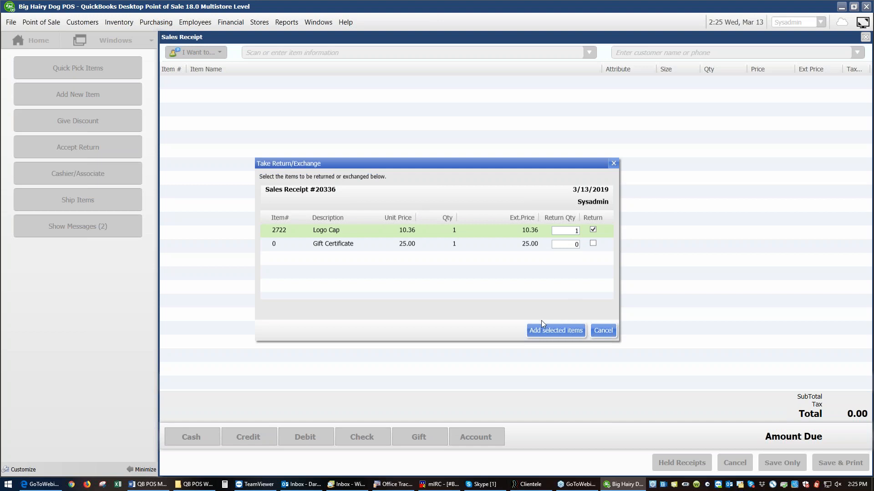
left_click(552, 330)
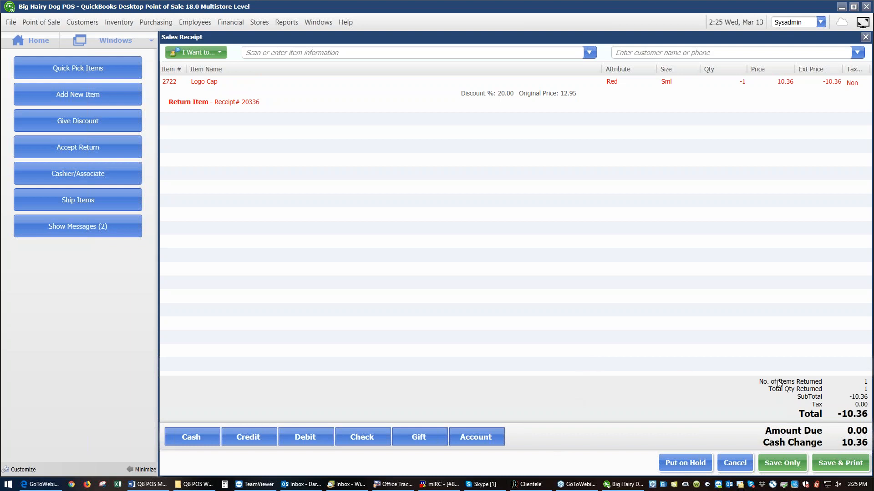
- Save the return with the refund given as cash change, and preview its receipt enlarged
left_click(852, 468)
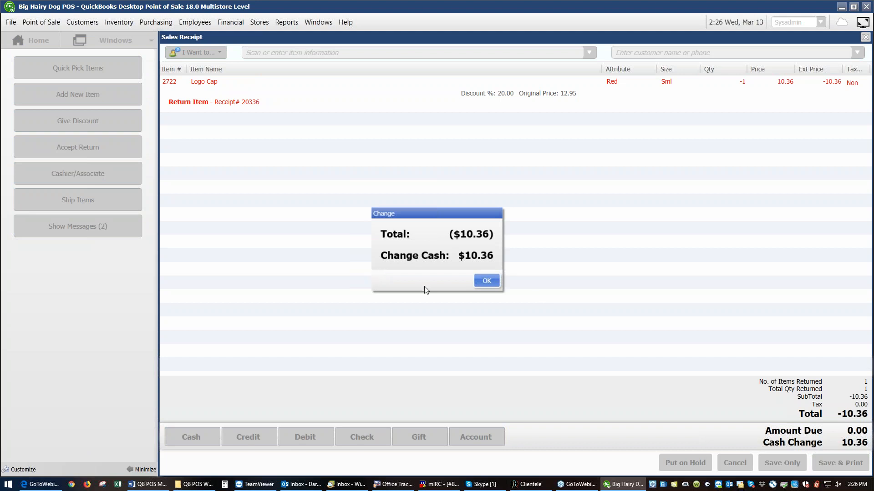
left_click(488, 278)
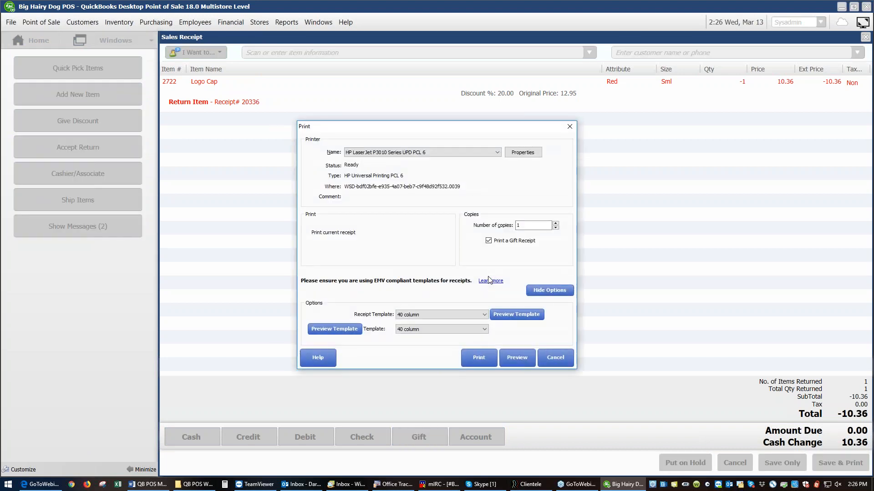
left_click(517, 357)
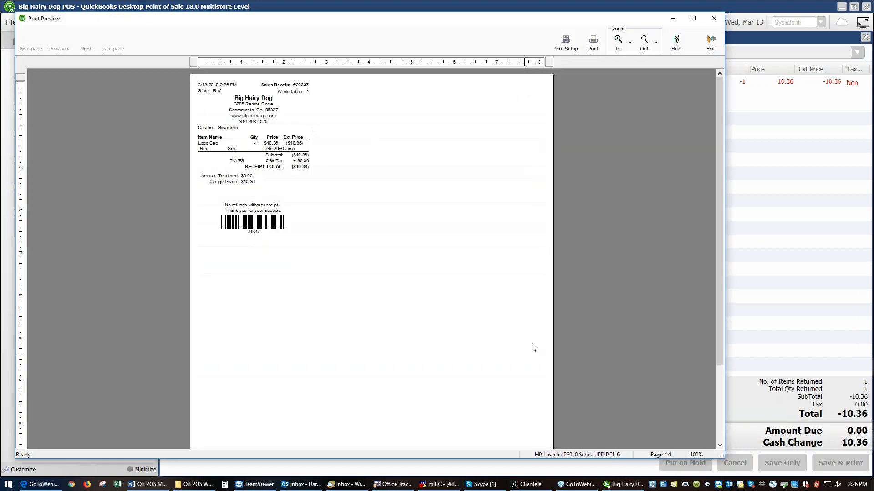
left_click(618, 42)
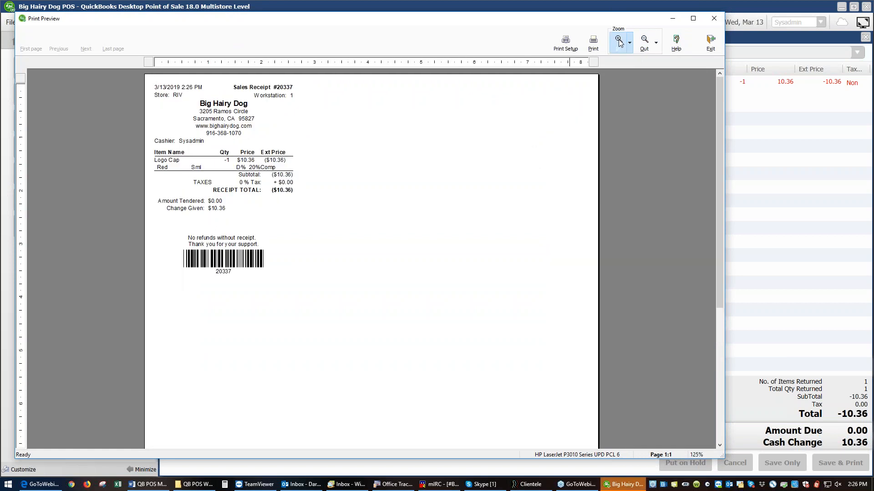
left_click(618, 42)
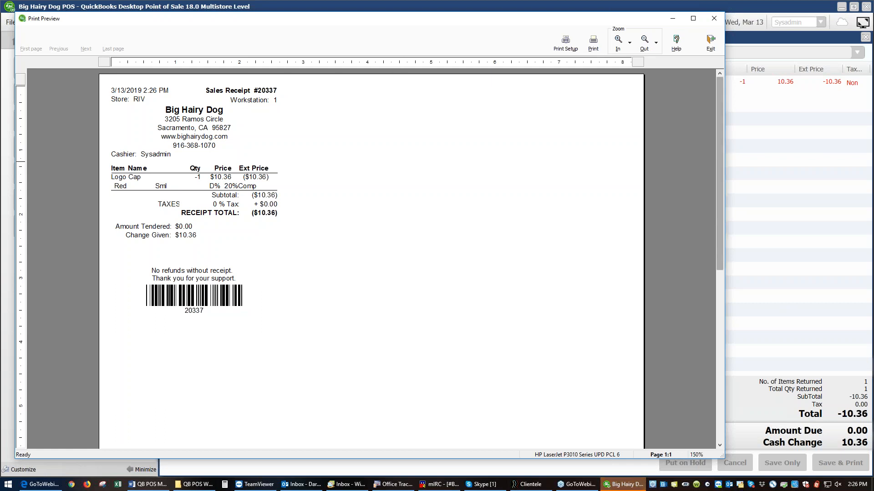
- Try marking 1,2,3, To the Zoo as a returned item on a new receipt, and discard that receipt
left_click(710, 45)
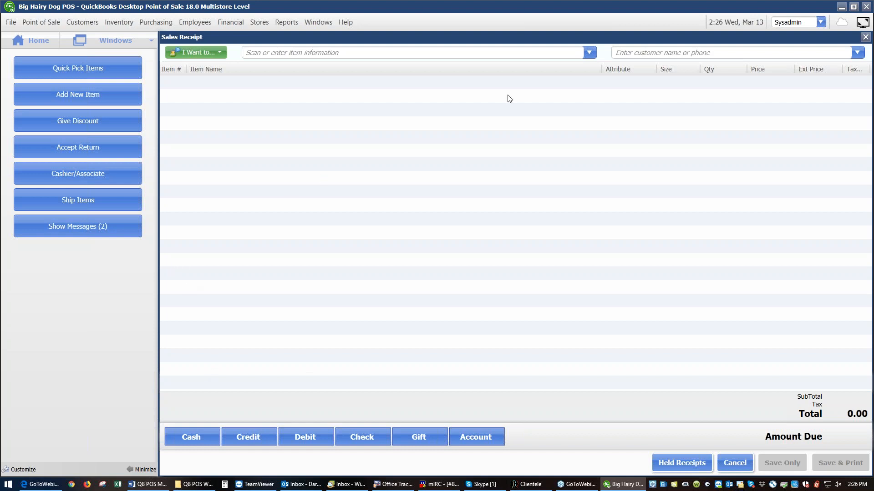
left_click(589, 53)
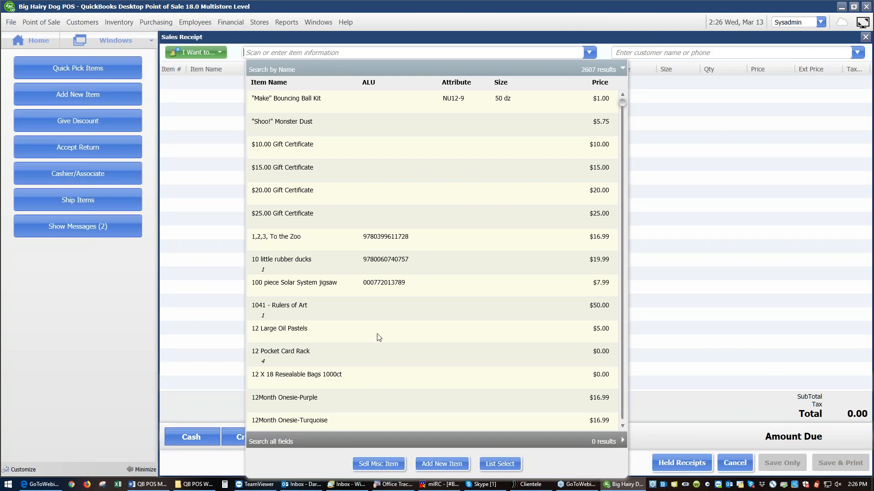
scroll(379, 337, "down", 3)
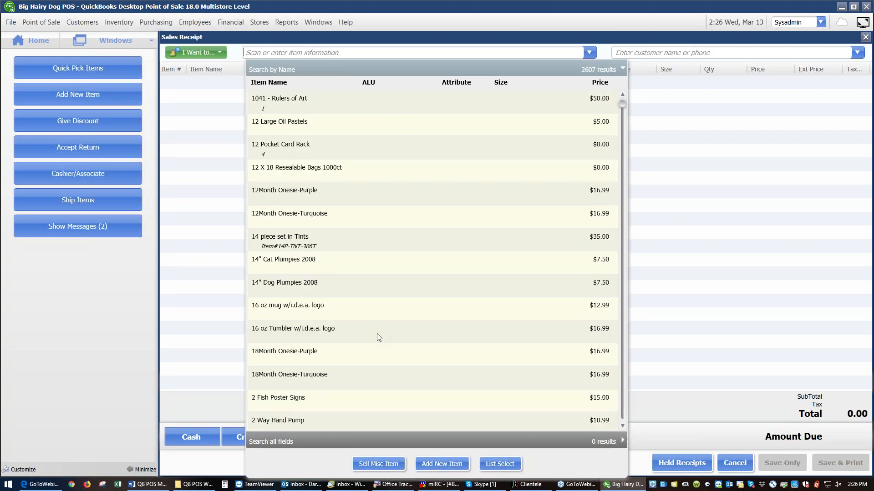
scroll(377, 335, "up", 3)
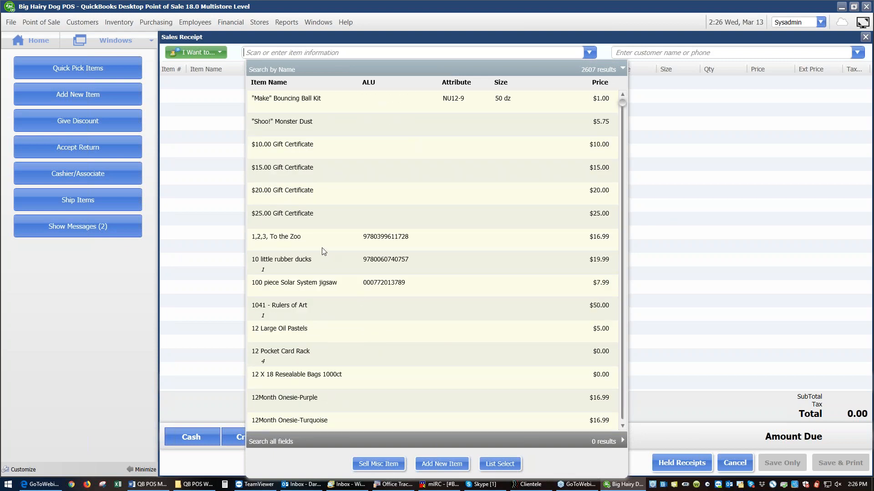
left_click(344, 237)
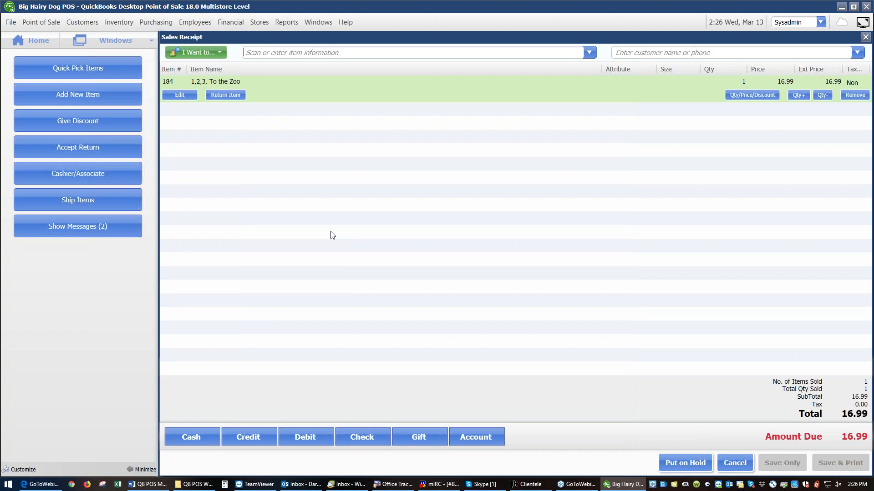
left_click(232, 96)
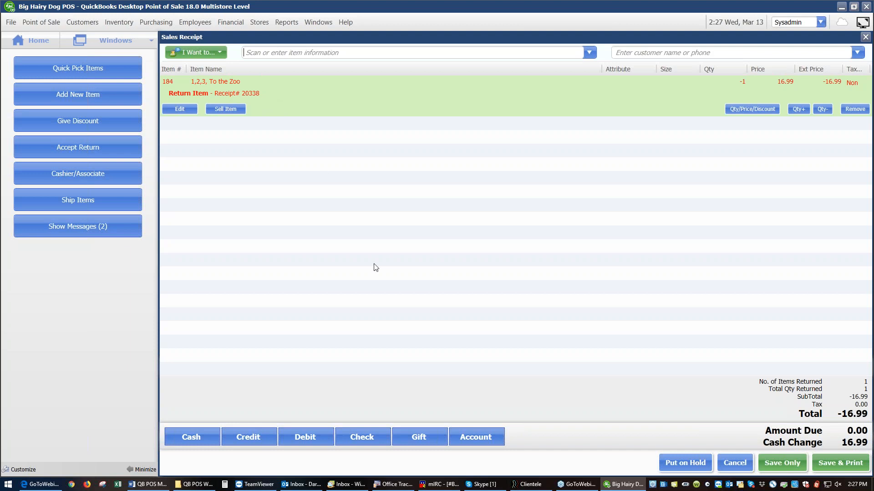
left_click(725, 464)
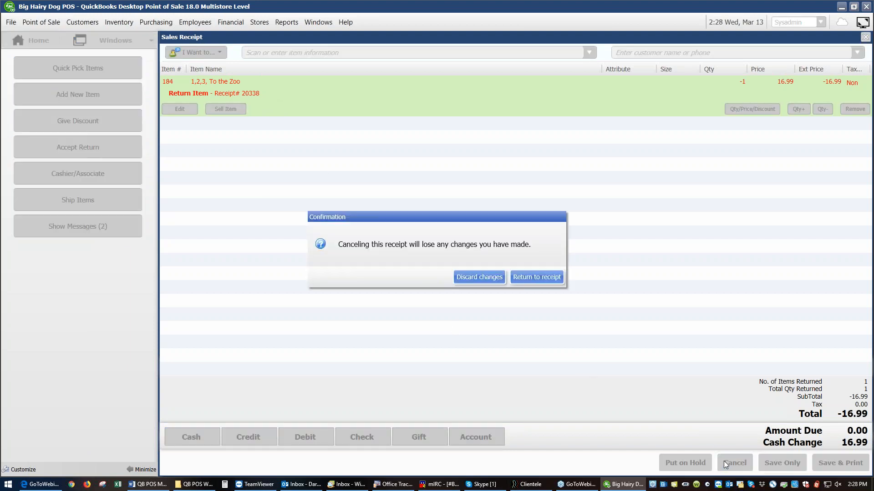
left_click(473, 277)
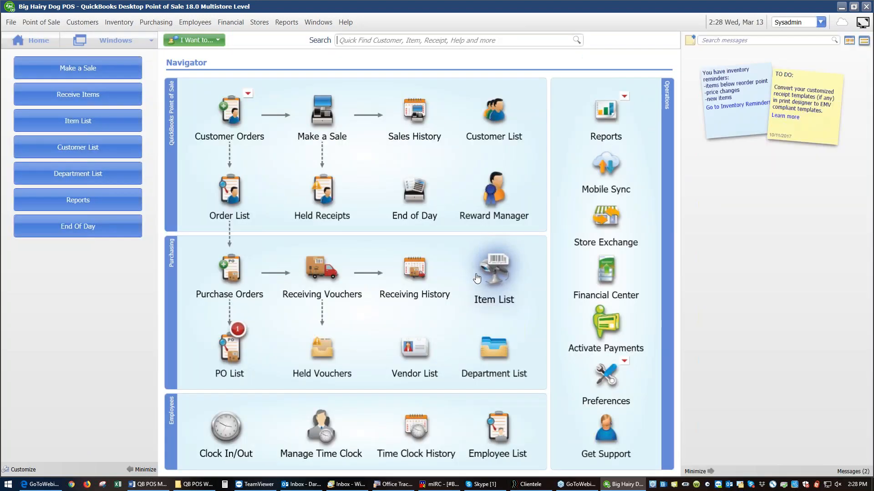
- Show all receipts in the sales history and search them by the start of a customer's first name
left_click(420, 111)
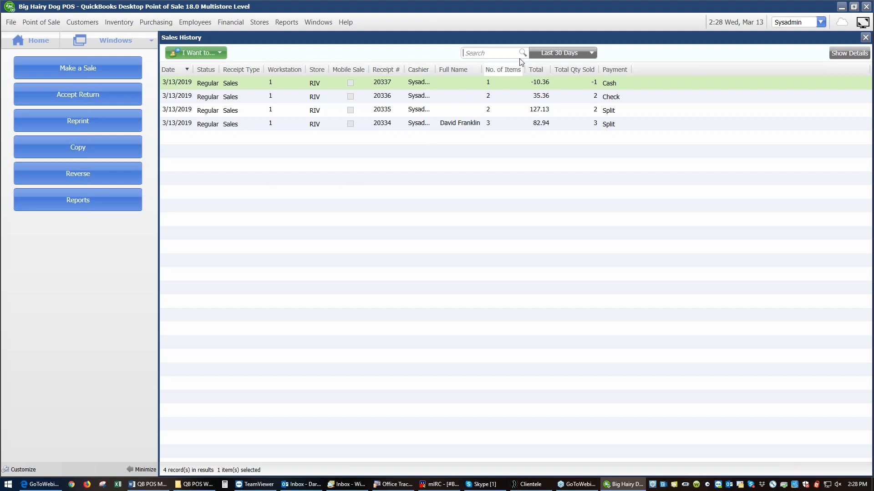
left_click(587, 53)
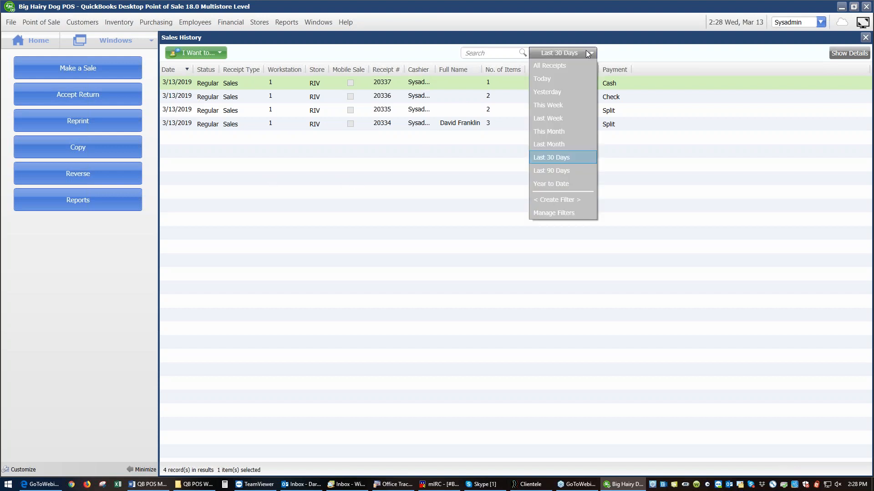
left_click(534, 65)
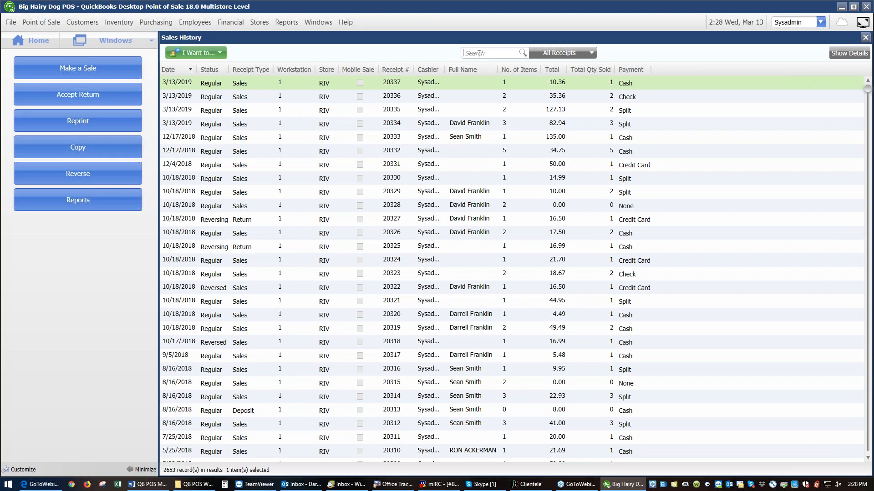
type("sea")
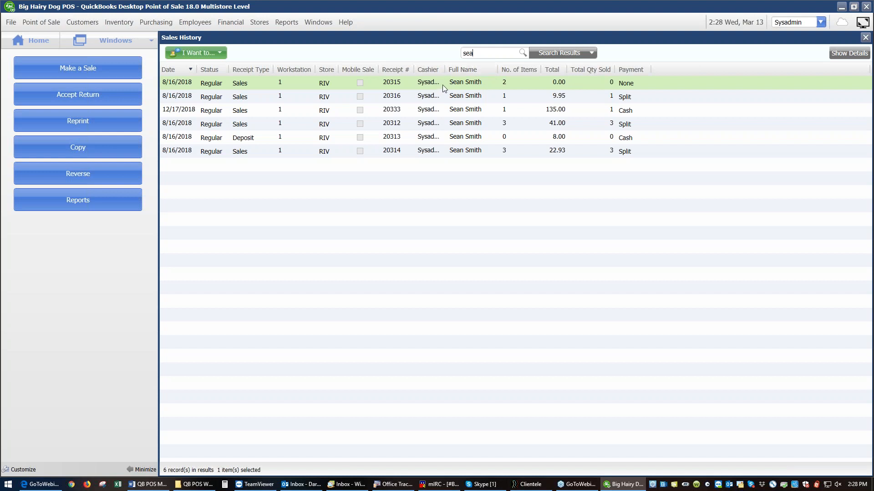
- Examine the item and payment details of the found customer's receipts one by one, and close the sales history
left_click(844, 54)
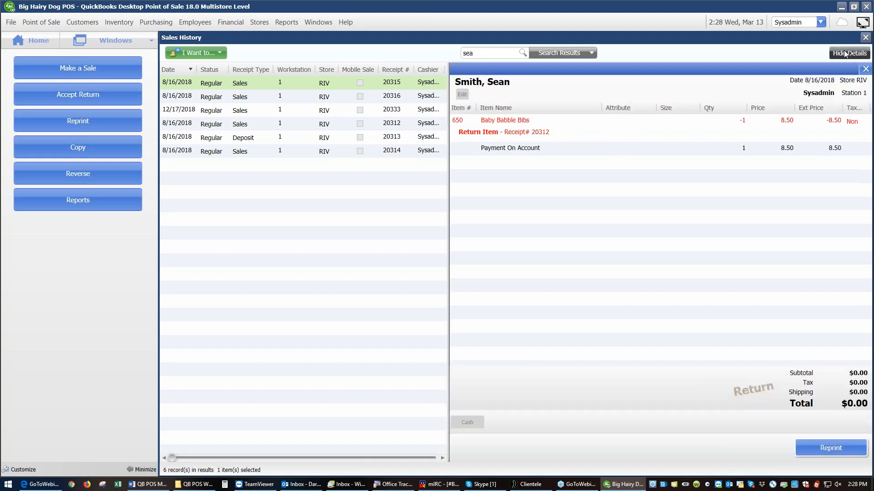
left_click(330, 98)
left_click(330, 111)
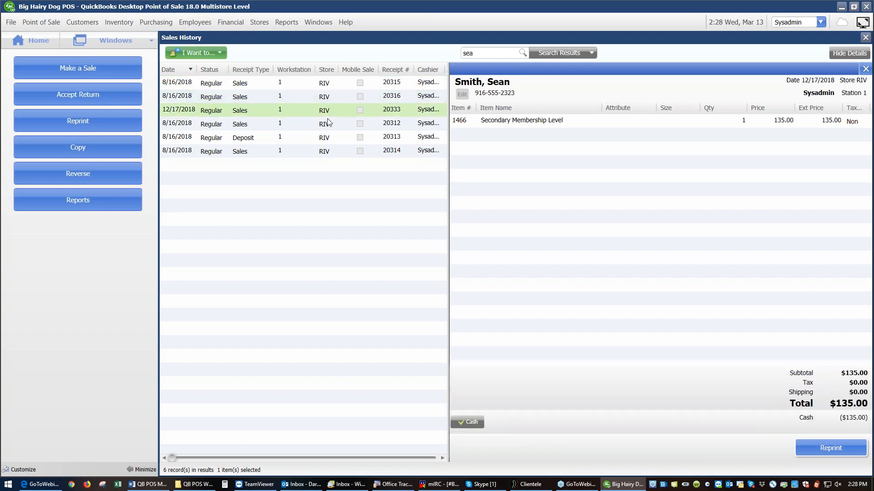
left_click(328, 123)
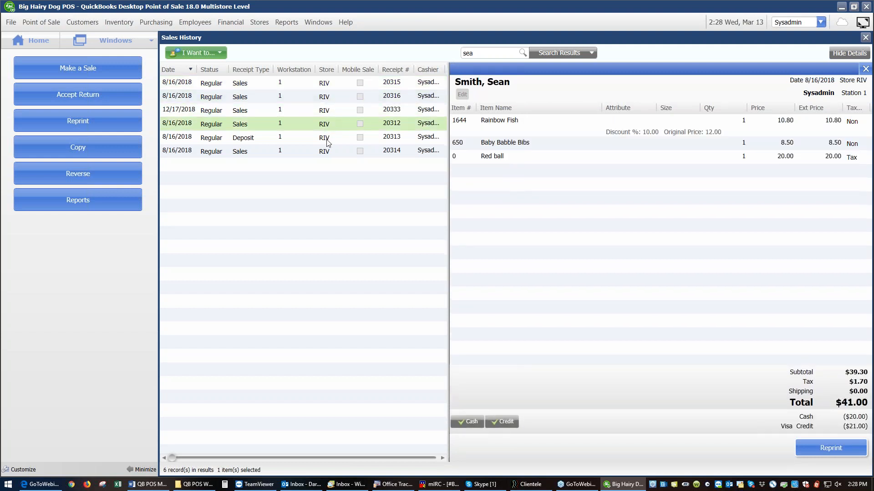
left_click(325, 140)
left_click(325, 153)
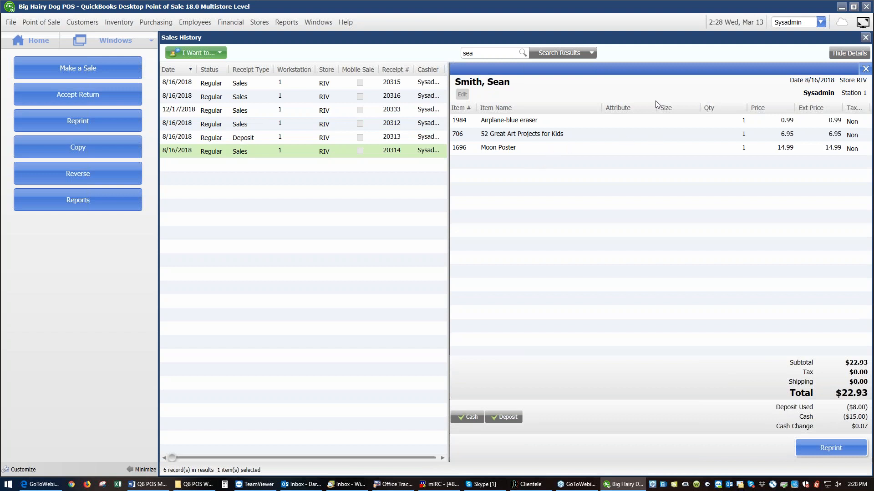
left_click(864, 70)
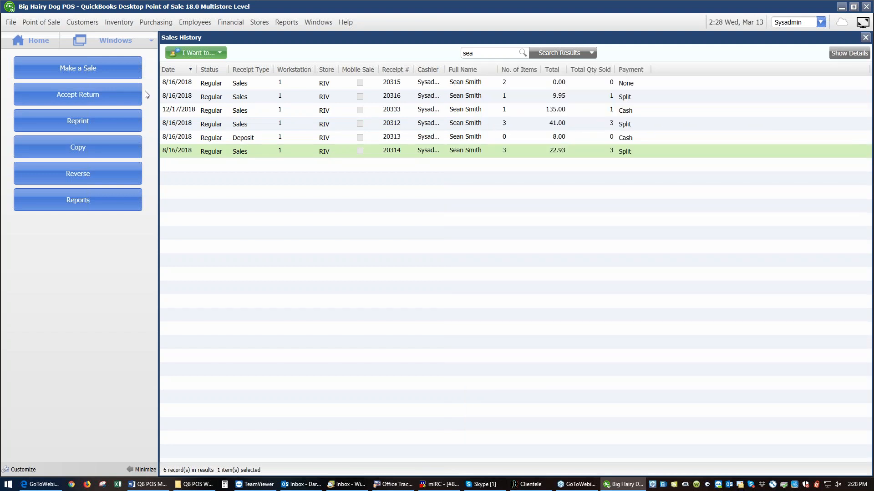
left_click(866, 39)
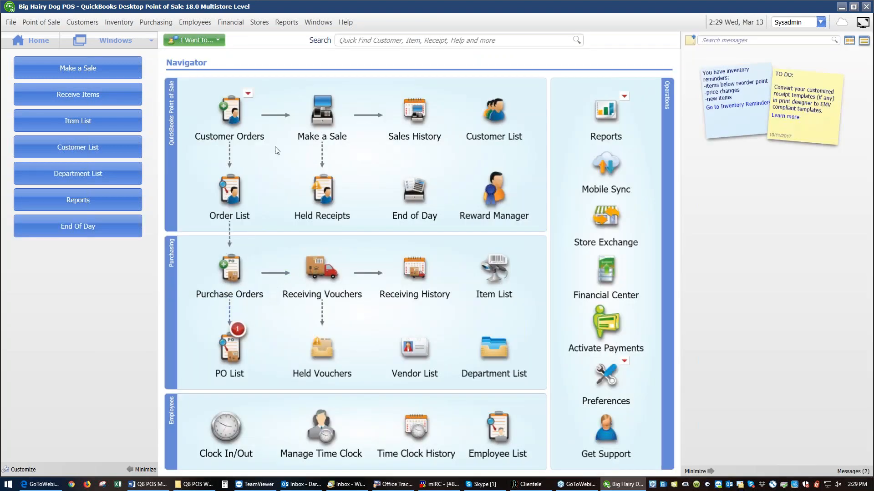
- Open a new sales receipt and add Sales History to its selected task shortcuts
left_click(328, 120)
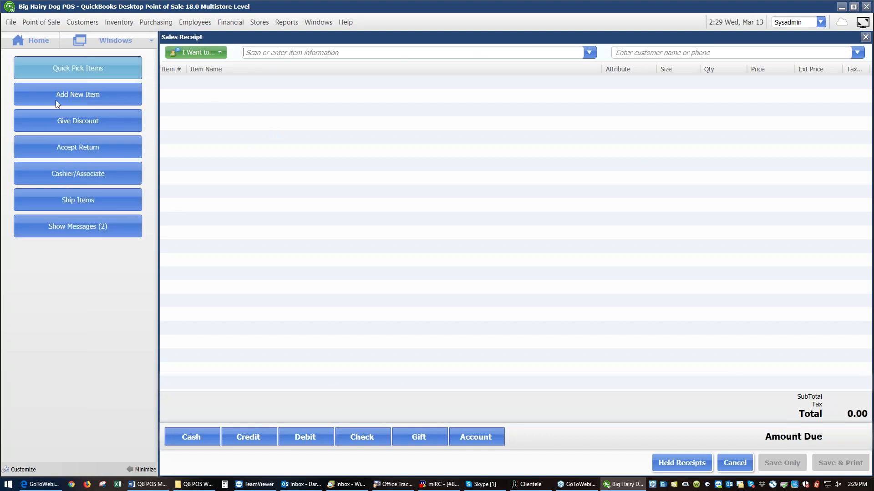
right_click(72, 268)
left_click(89, 276)
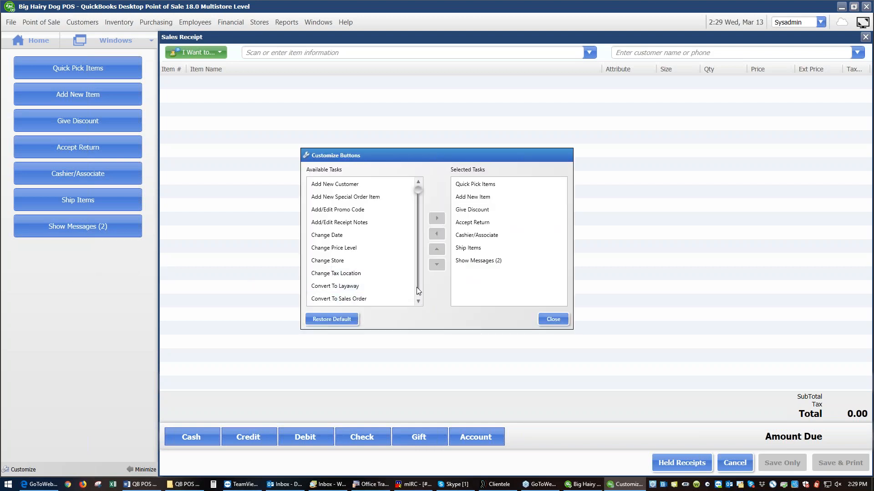
scroll(416, 287, "down", 3)
left_click(369, 273)
left_click(436, 218)
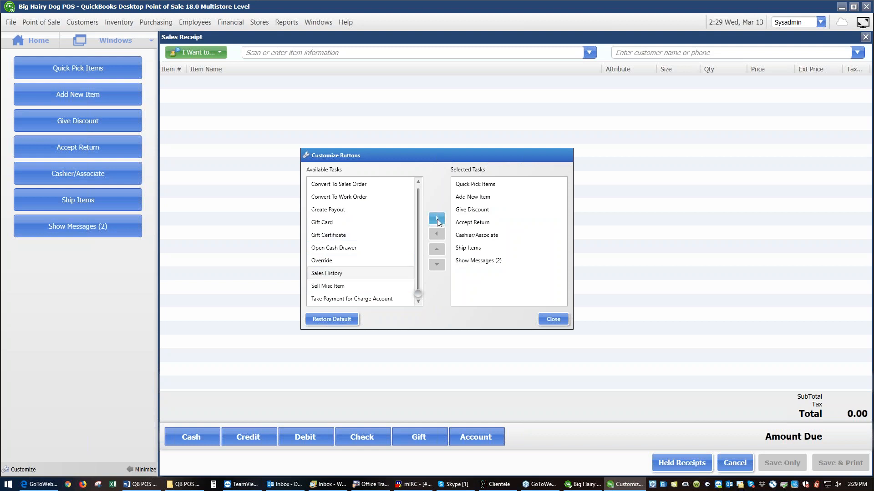
left_click(553, 319)
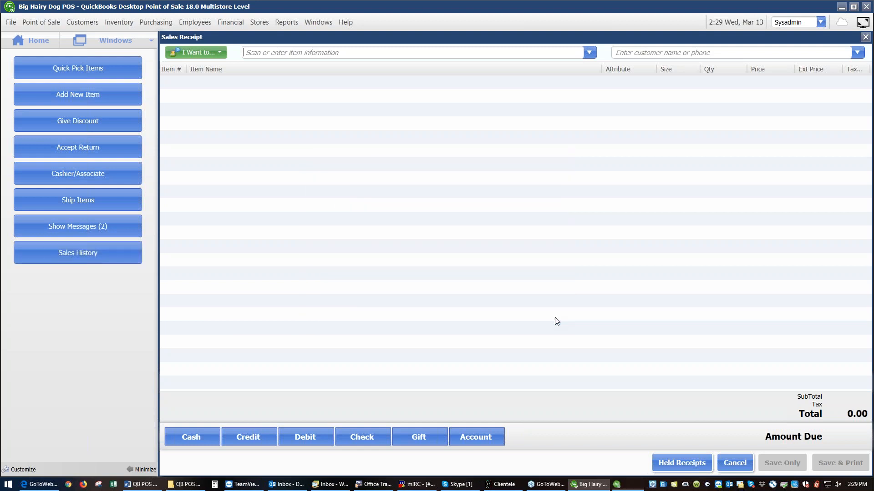
- Open the sales history, start a new sale from it, and close the blank receipt
left_click(102, 253)
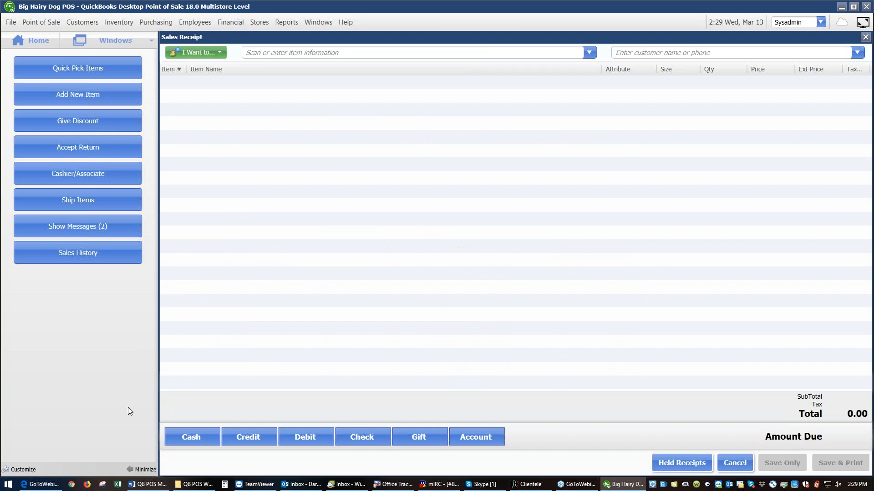
left_click(865, 37)
left_click(414, 118)
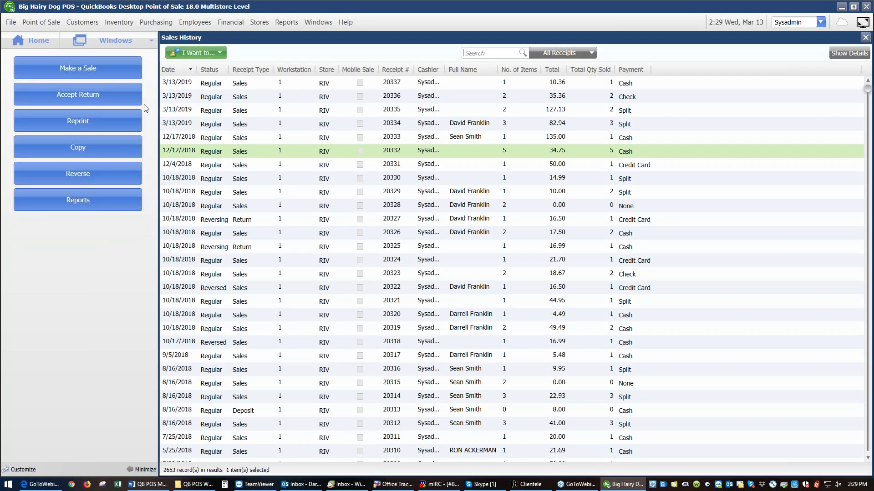
left_click(110, 69)
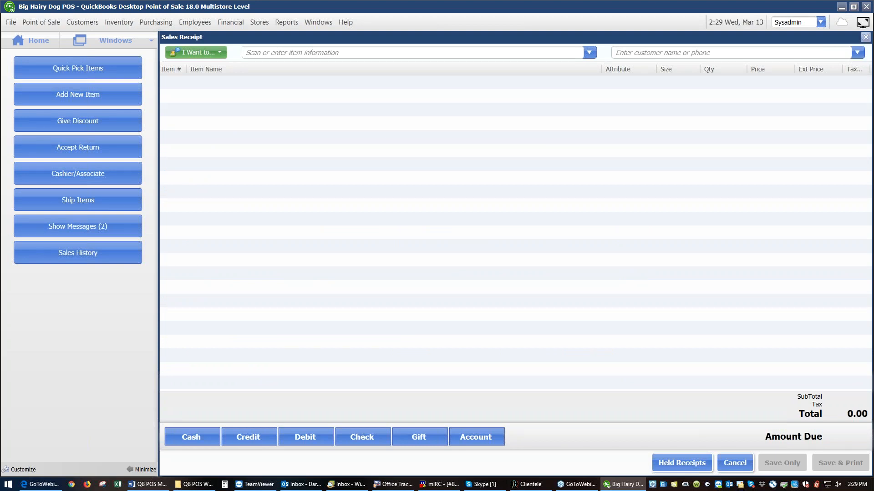
left_click(865, 36)
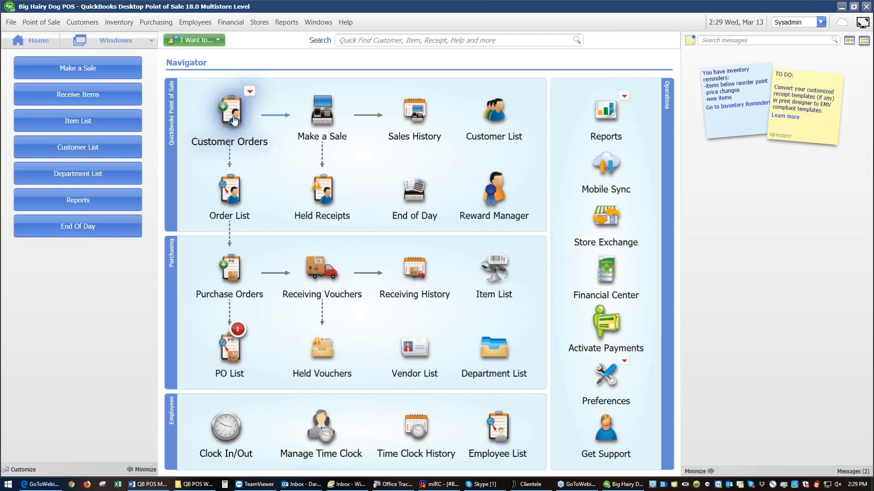
- Create a new sales order and assign the first existing customer in the list to it
left_click(249, 91)
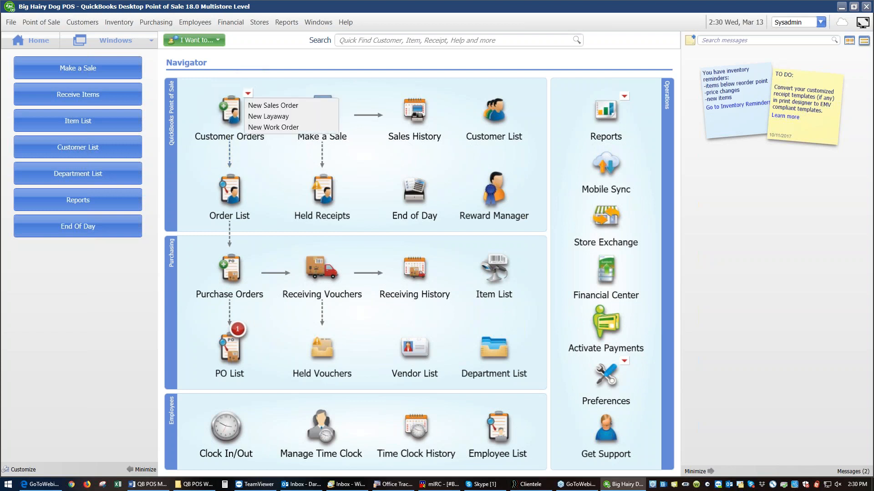
left_click(293, 106)
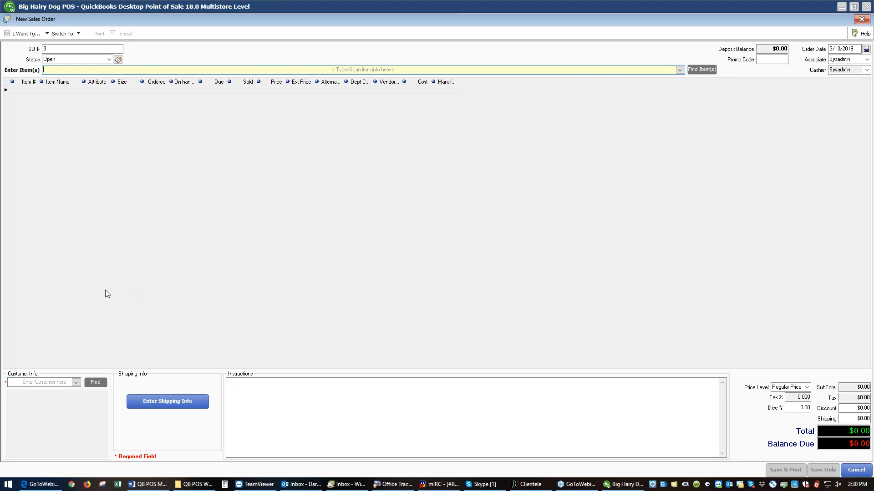
left_click(76, 383)
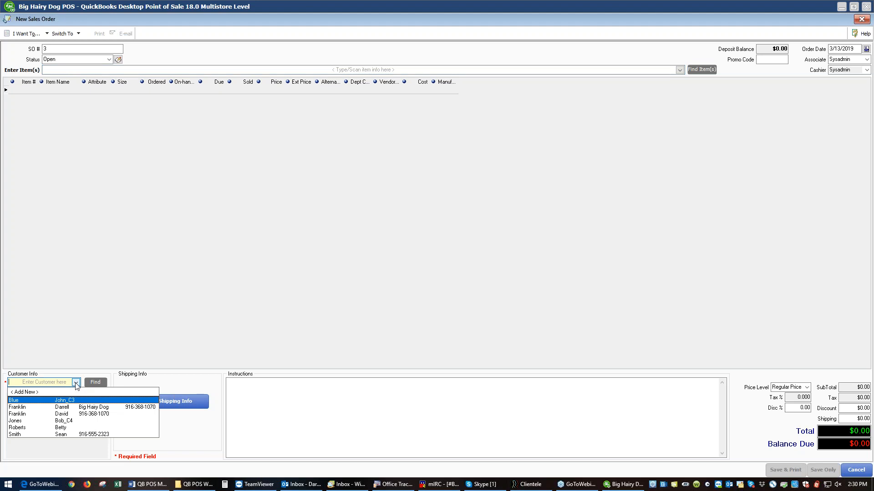
left_click(63, 402)
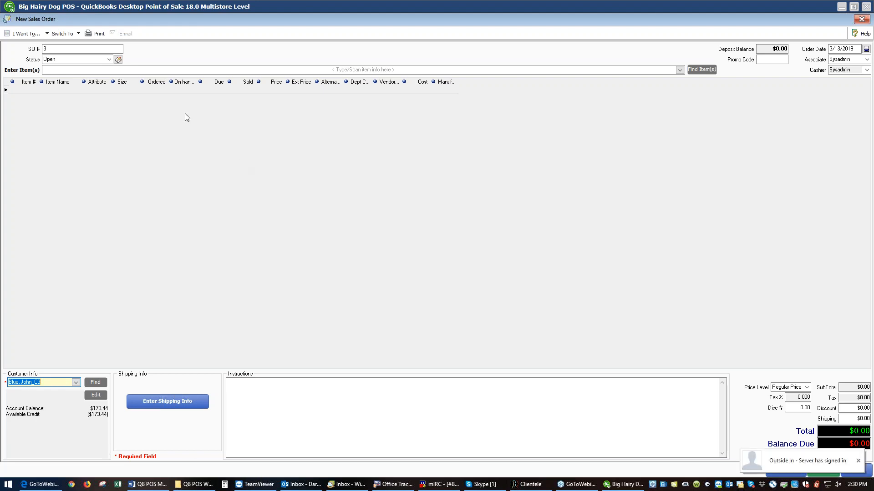
- Add the T-Rex Buttons and the large white Logo Cap as items on the sales order
left_click(183, 70)
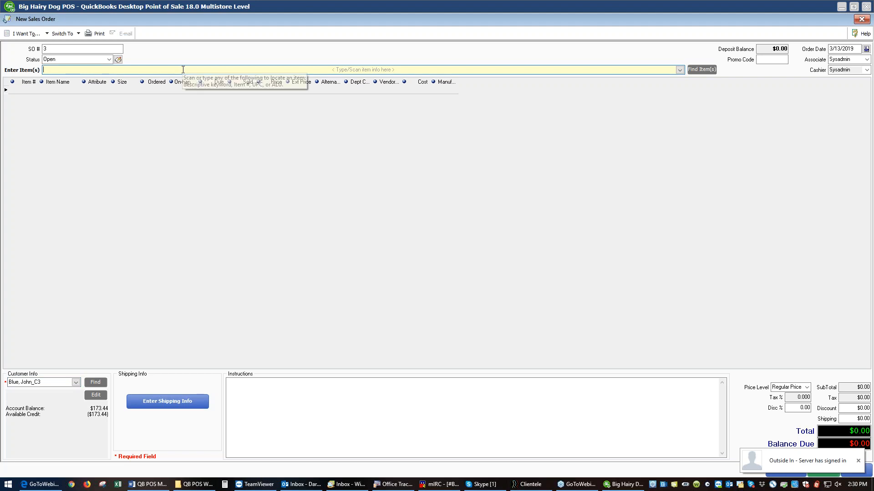
left_click(679, 71)
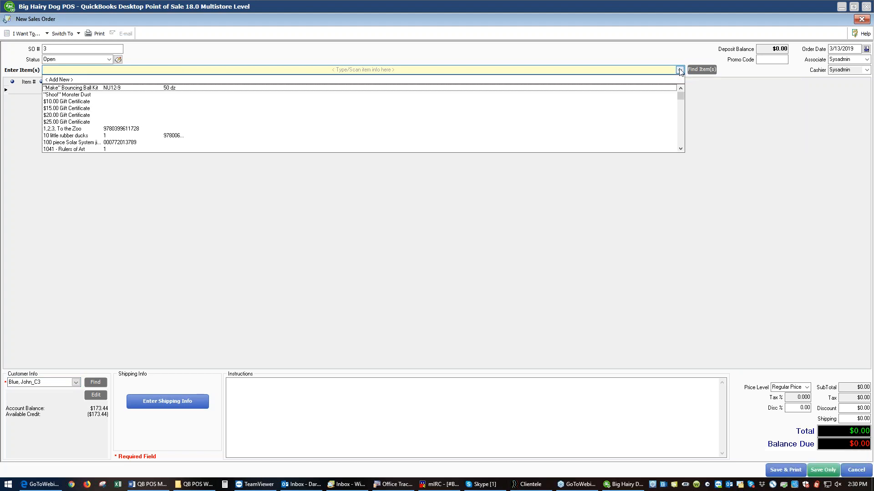
left_click(680, 70)
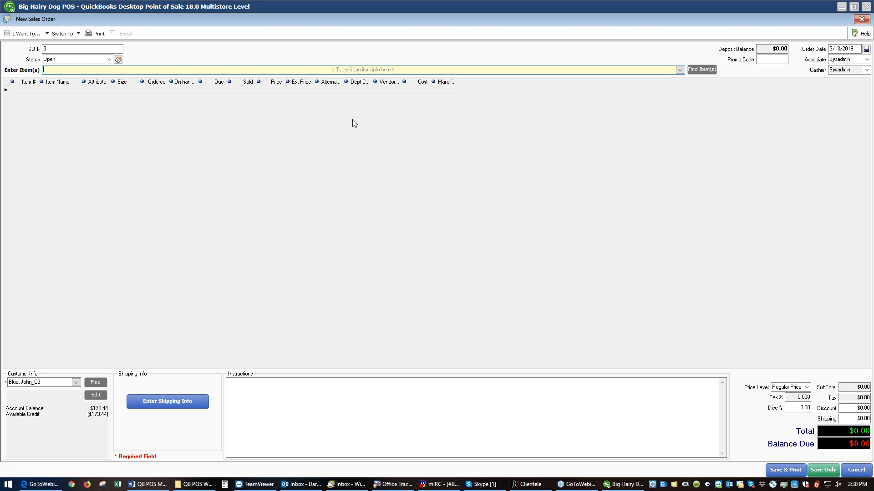
type("t")
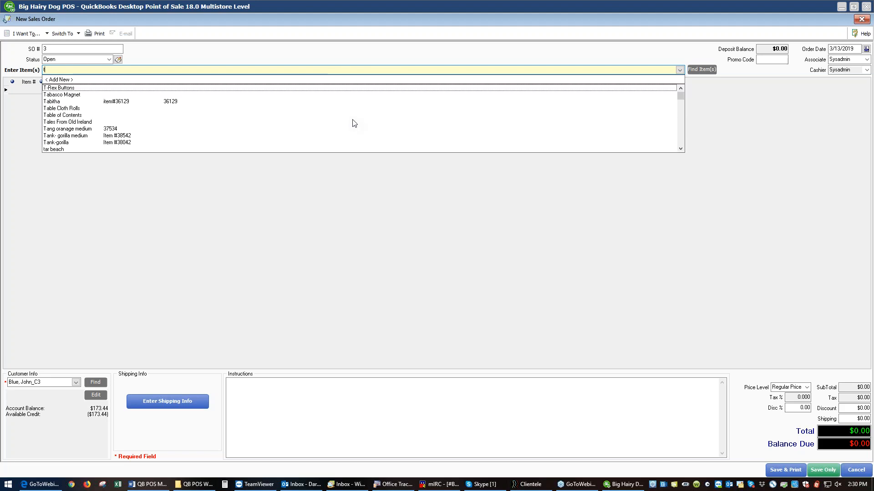
type("-")
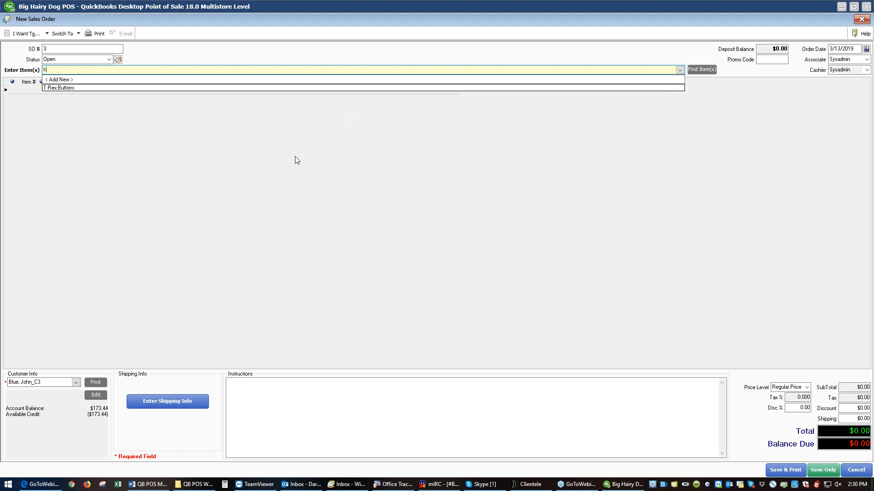
left_click(68, 89)
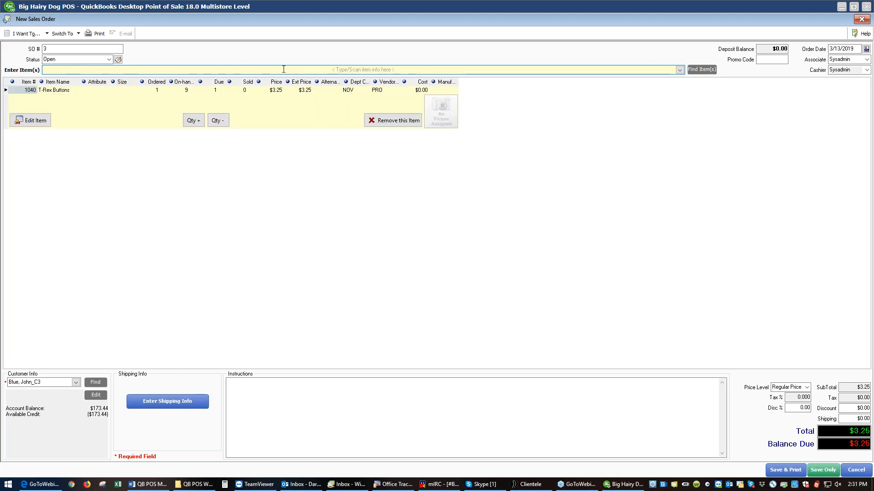
type("log")
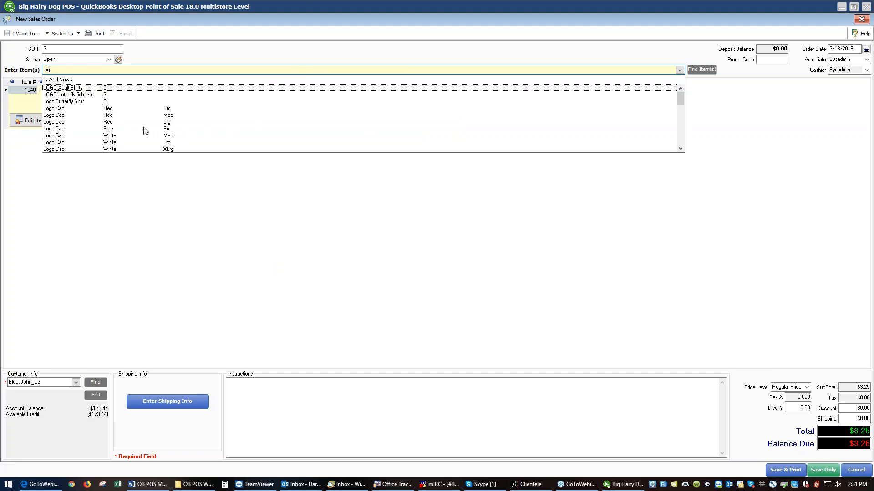
left_click(114, 144)
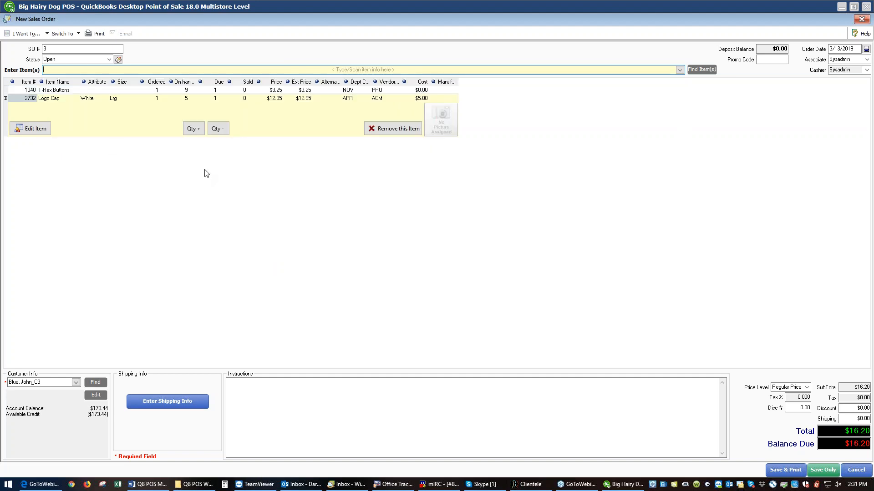
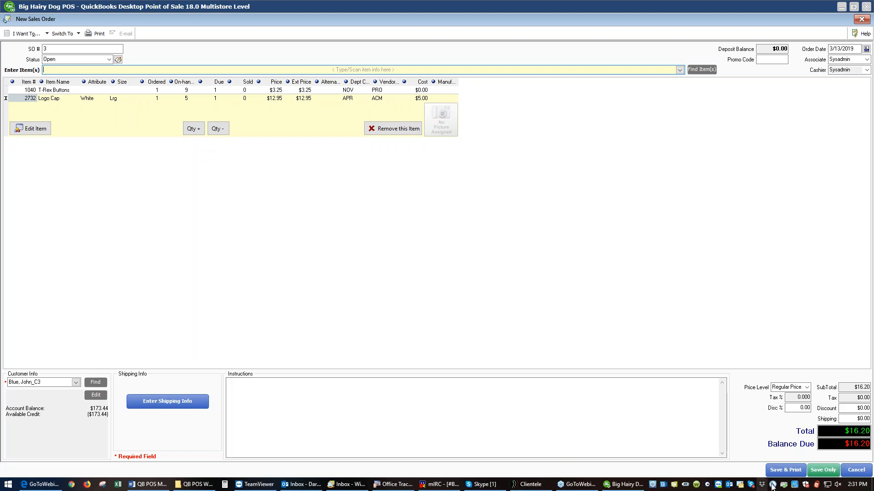
- Save and print the sales order with a $10.00 deposit paid in cash, printing the deposit receipt as well
left_click(777, 471)
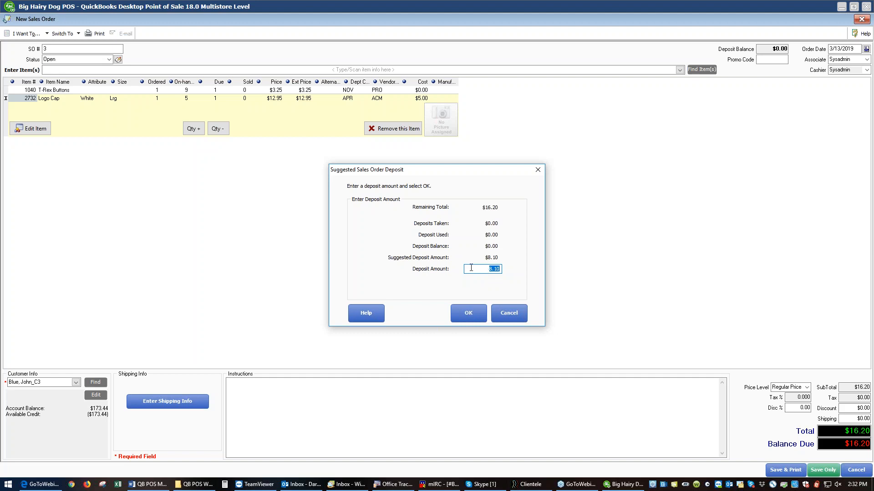
type("10")
left_click(469, 314)
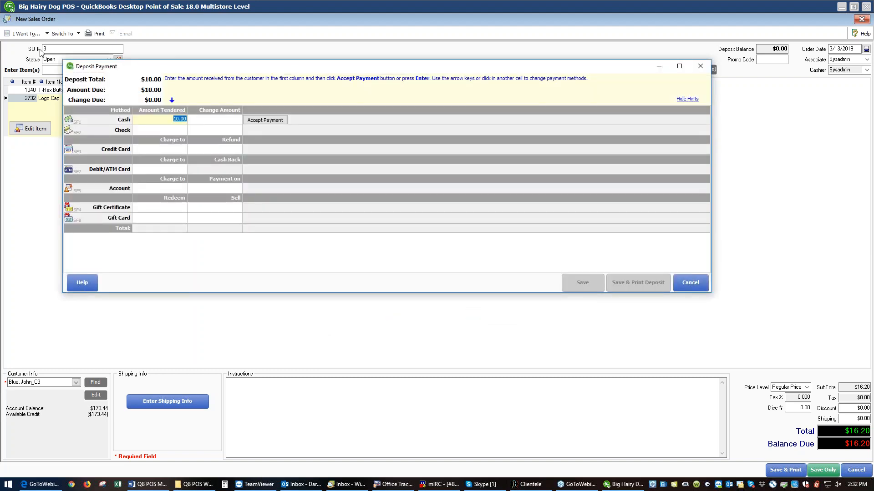
left_click(263, 121)
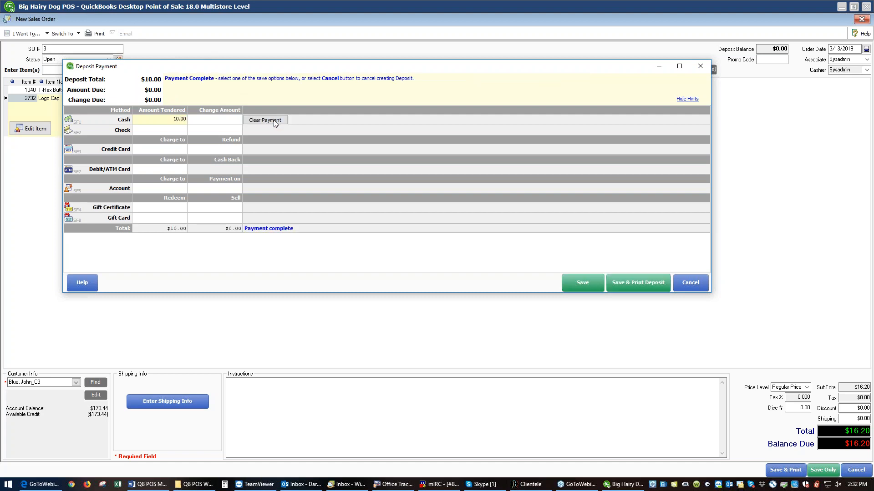
left_click(638, 283)
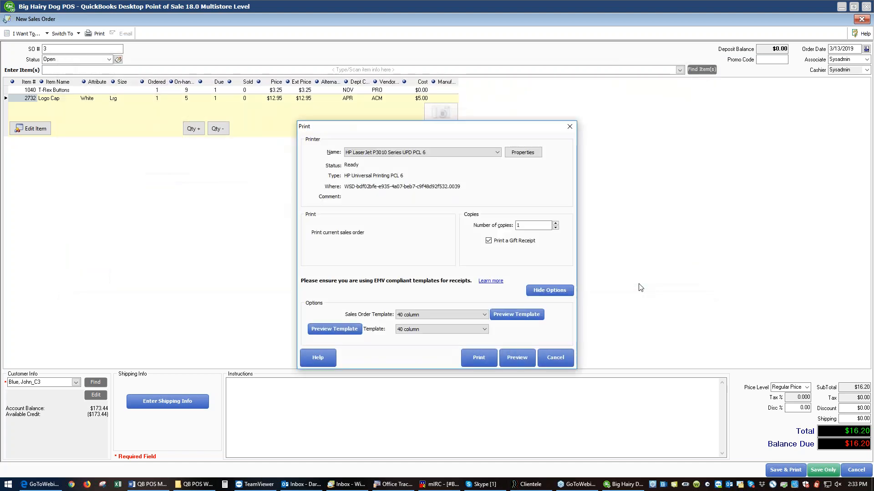
- Preview the deposit receipt and its gift receipt, closing each preview
left_click(516, 358)
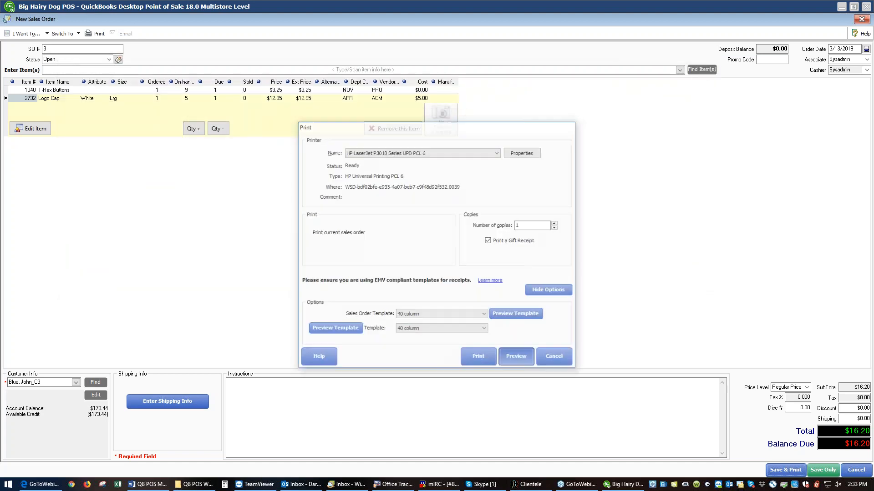
left_click(619, 45)
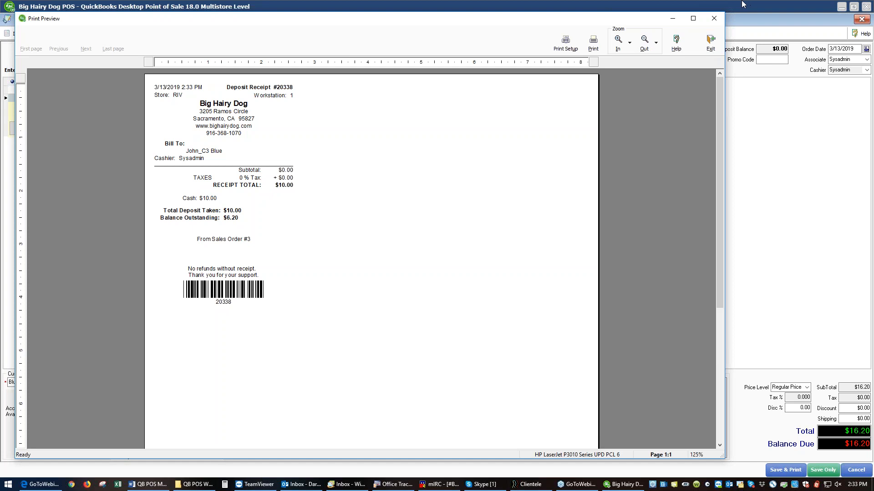
left_click(714, 18)
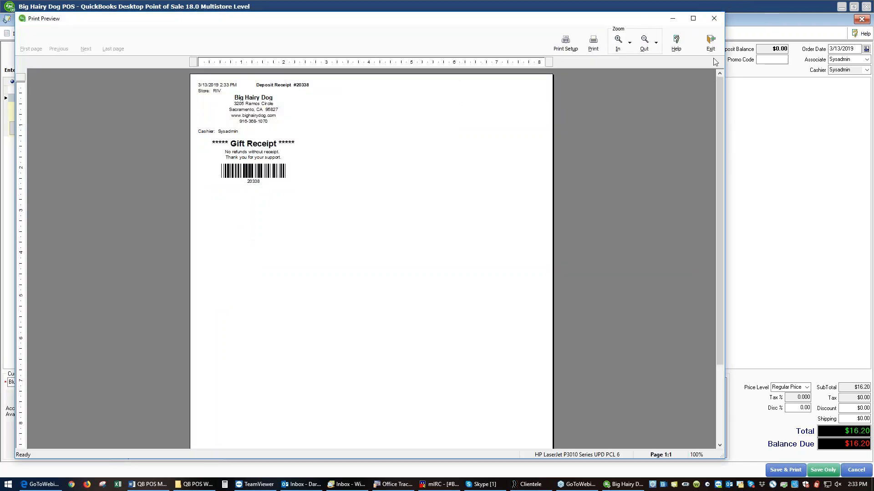
left_click(711, 44)
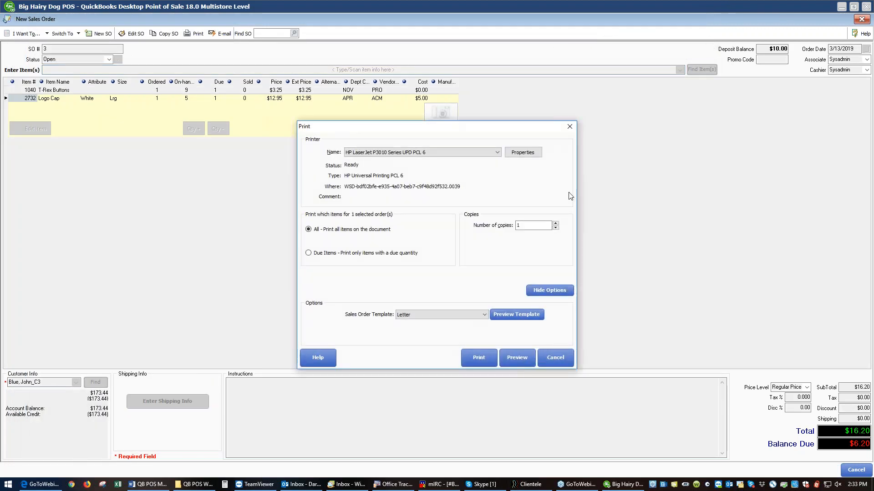
- Preview the sales order printout in the Letter template, and close the preview, the order and the order list
left_click(522, 359)
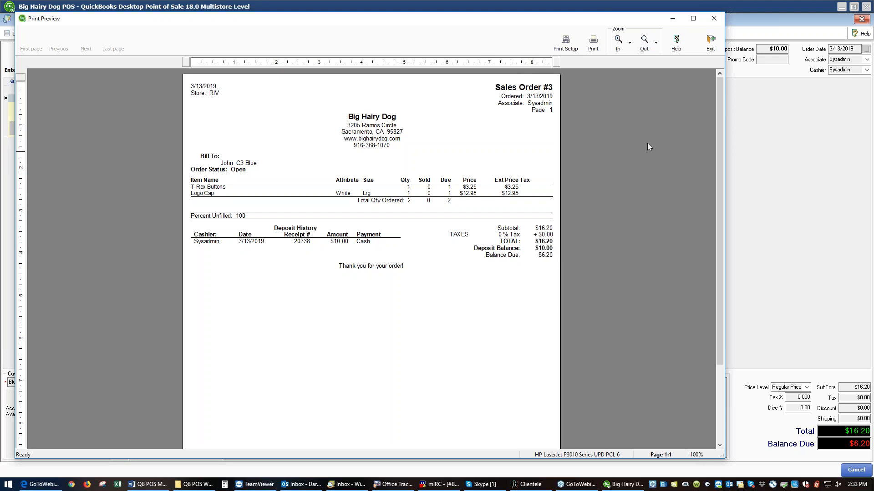
left_click(713, 20)
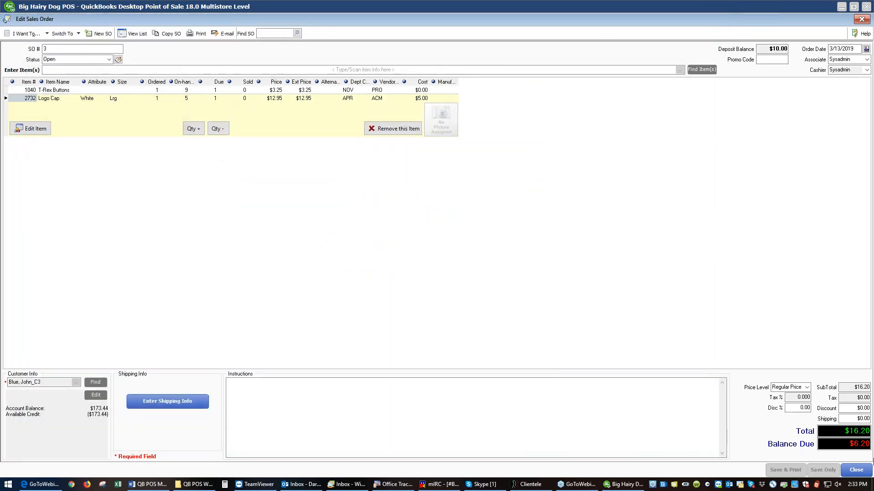
left_click(856, 470)
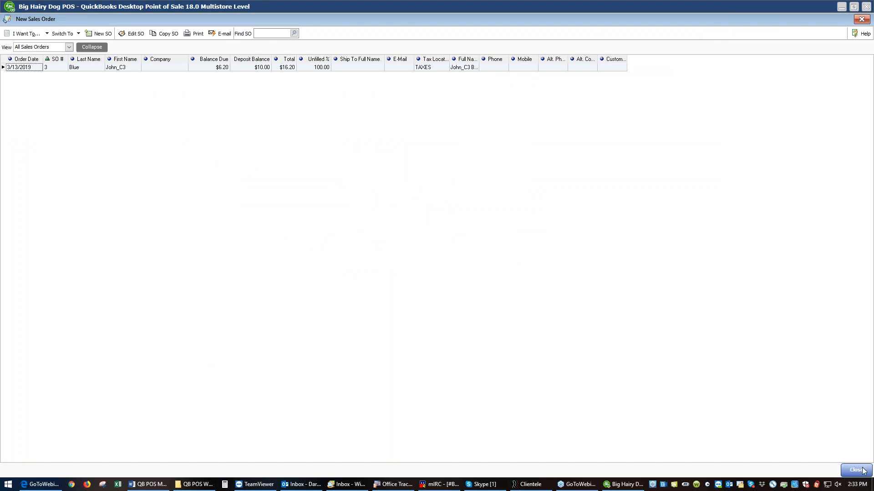
left_click(862, 471)
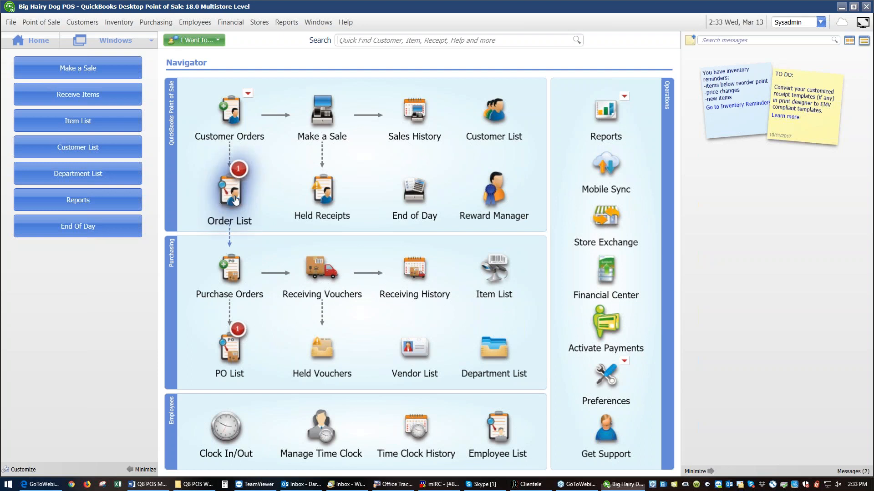
- View the open sales orders and sell all items of the listed order on a new sales receipt
mouse_move(235, 199)
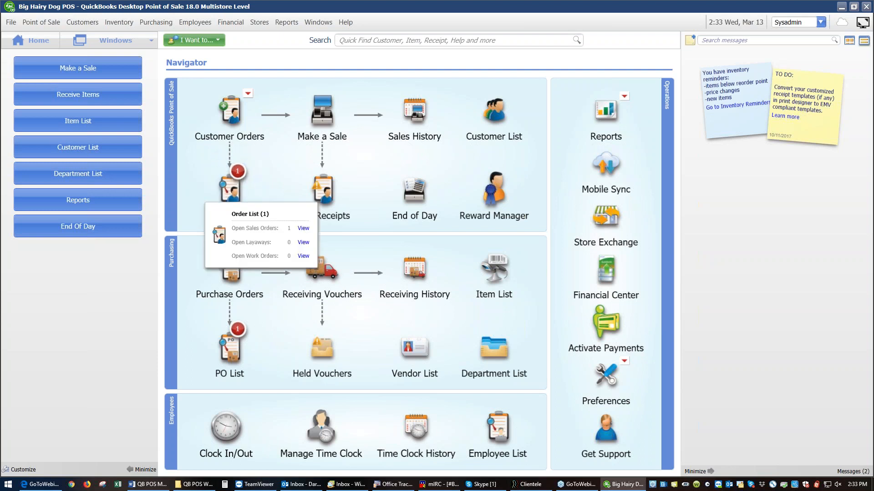
left_click(303, 229)
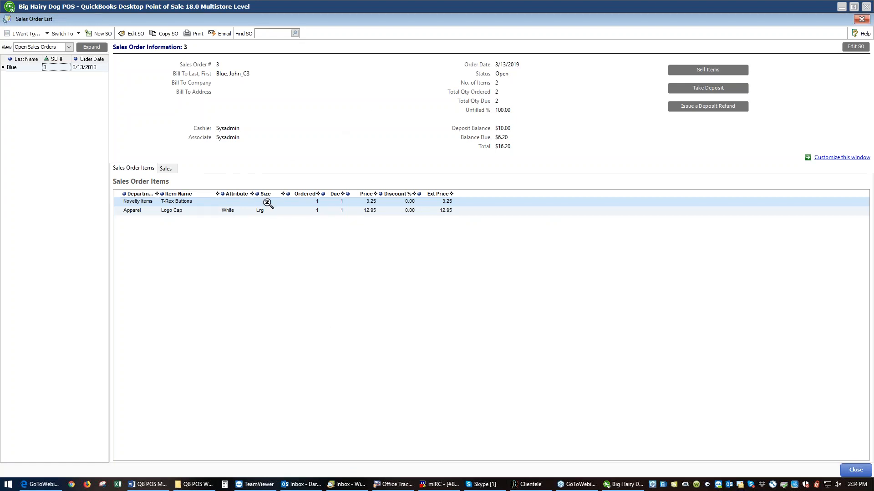
left_click(695, 69)
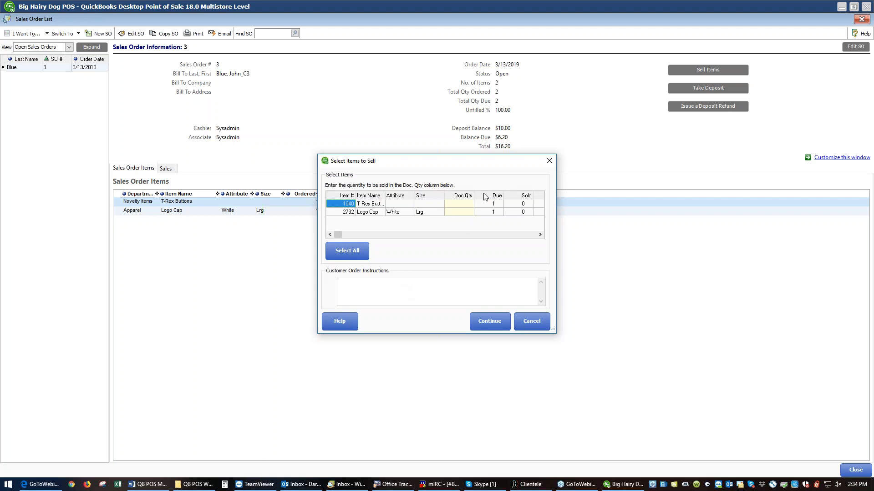
left_click(362, 254)
left_click(493, 320)
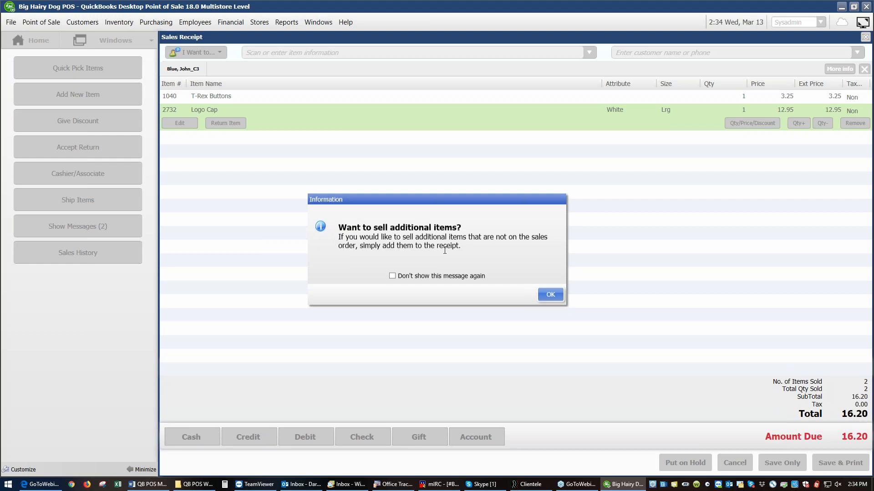
left_click(552, 296)
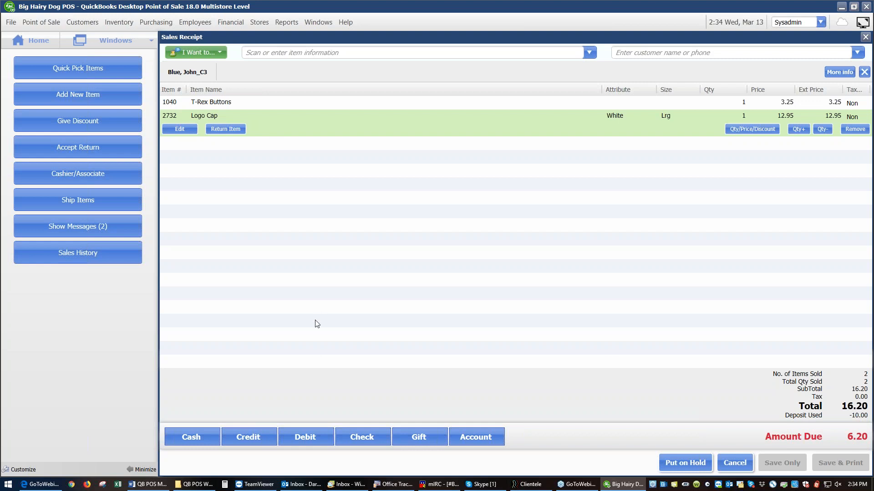
- Take a $10 cash payment for the balance, save and print the receipt, and acknowledge the change due
left_click(193, 433)
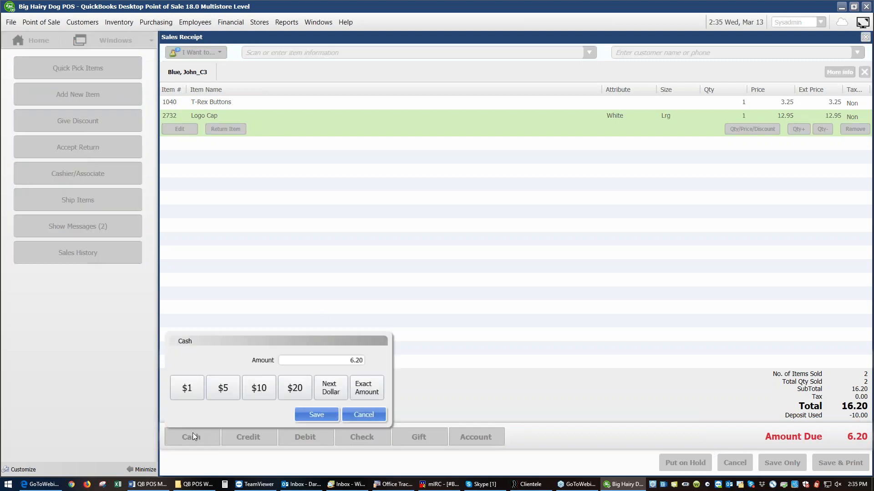
type("10")
left_click(304, 414)
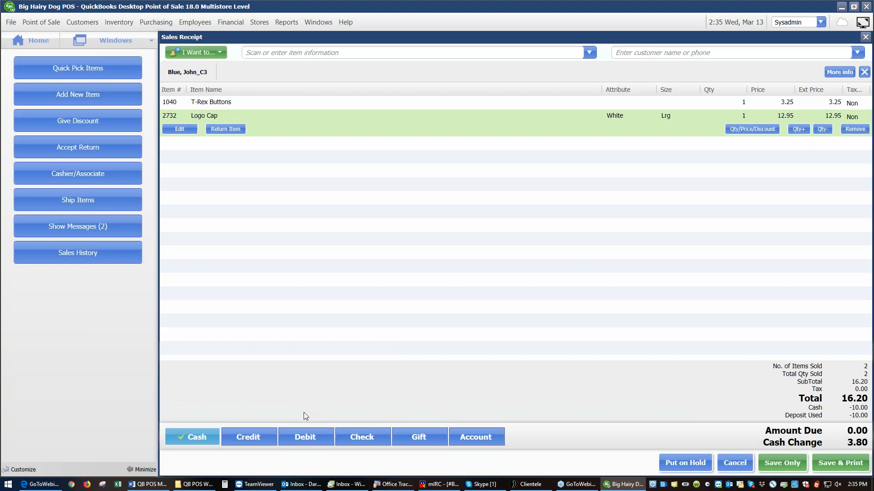
left_click(827, 460)
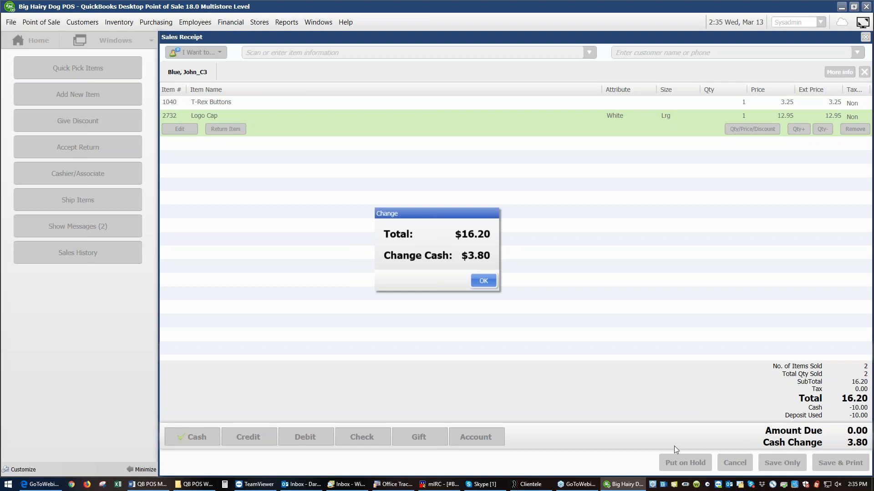
left_click(484, 282)
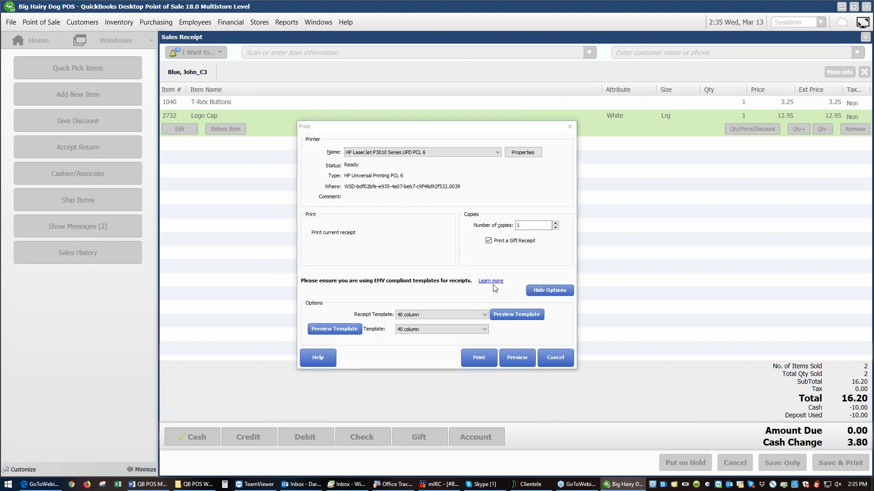
- Preview the sales receipt at 150% zoom, decline the gift receipt, and close the blank sales receipt
left_click(514, 359)
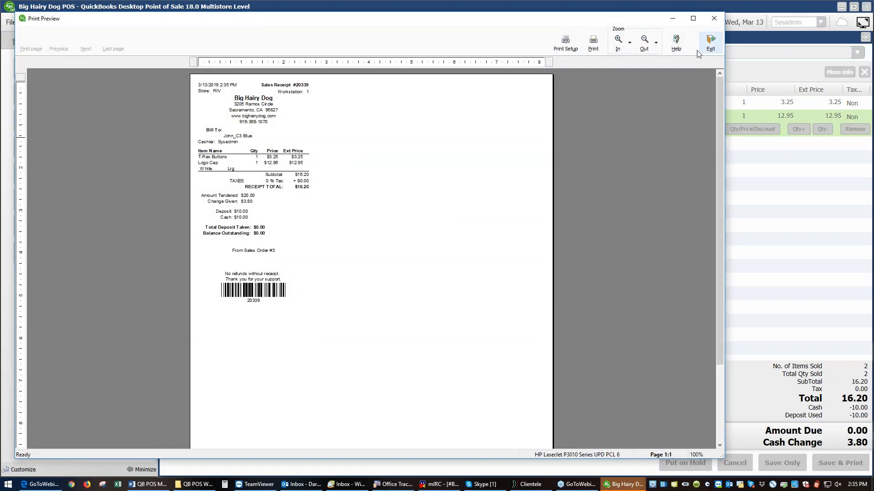
left_click(615, 47)
left_click(615, 48)
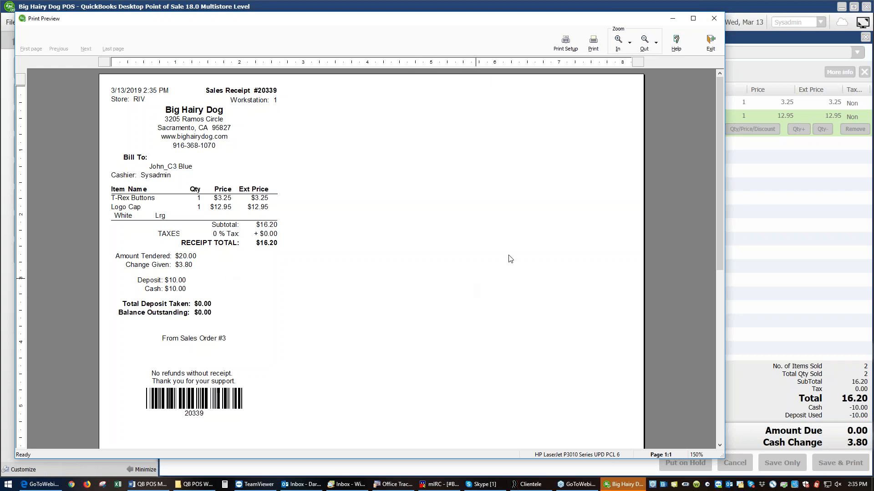
left_click(710, 46)
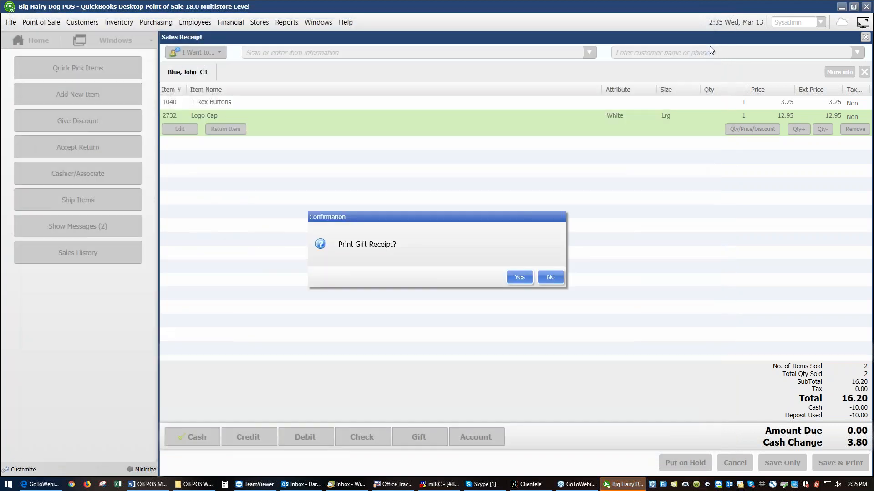
left_click(550, 277)
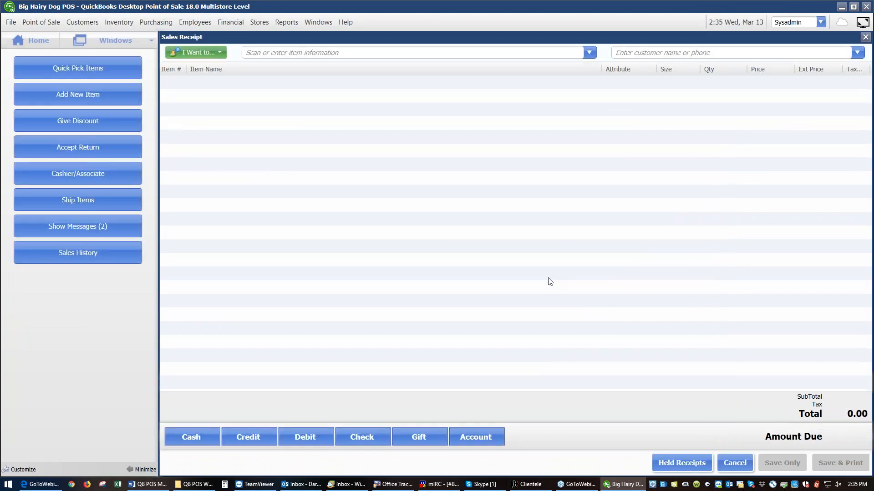
left_click(865, 37)
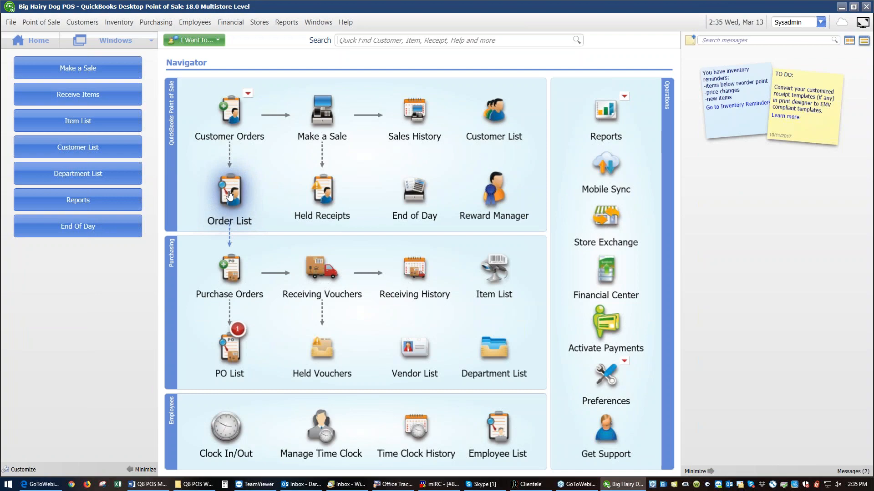
- Delete the closed sales order from the list of all sales orders, and close the list
mouse_move(229, 196)
left_click(304, 232)
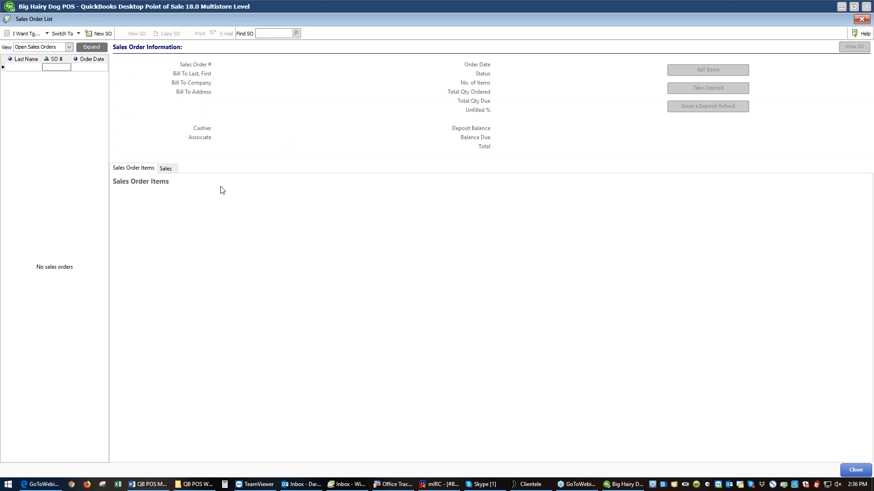
left_click(68, 47)
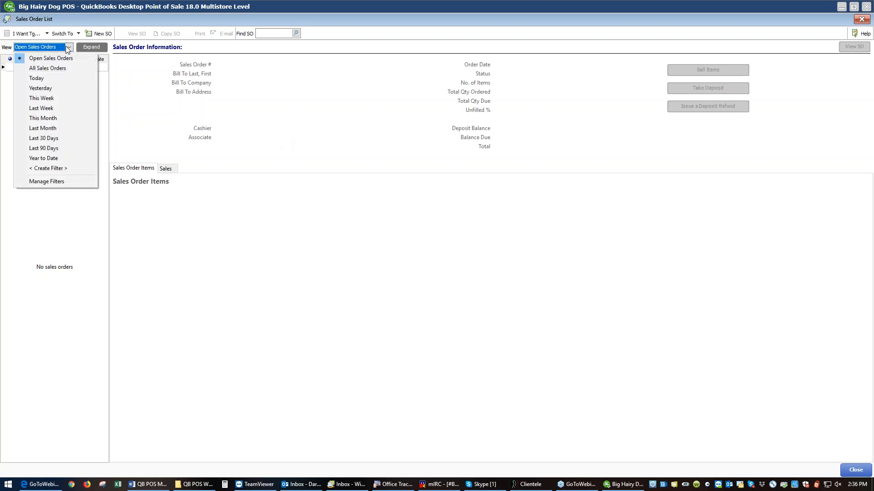
left_click(56, 68)
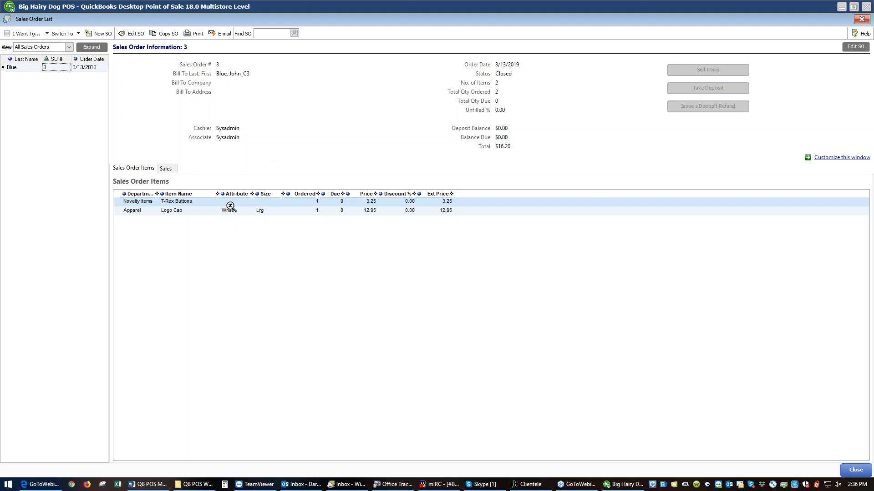
left_click(46, 34)
left_click(34, 45)
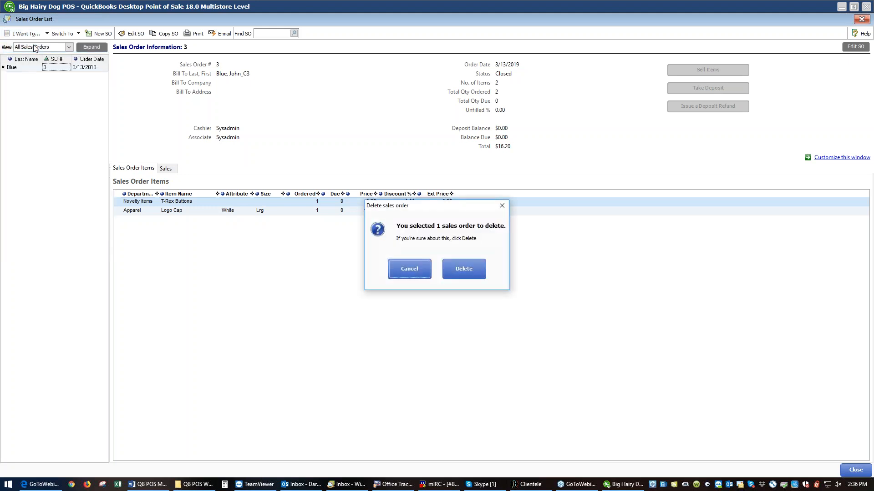
left_click(462, 272)
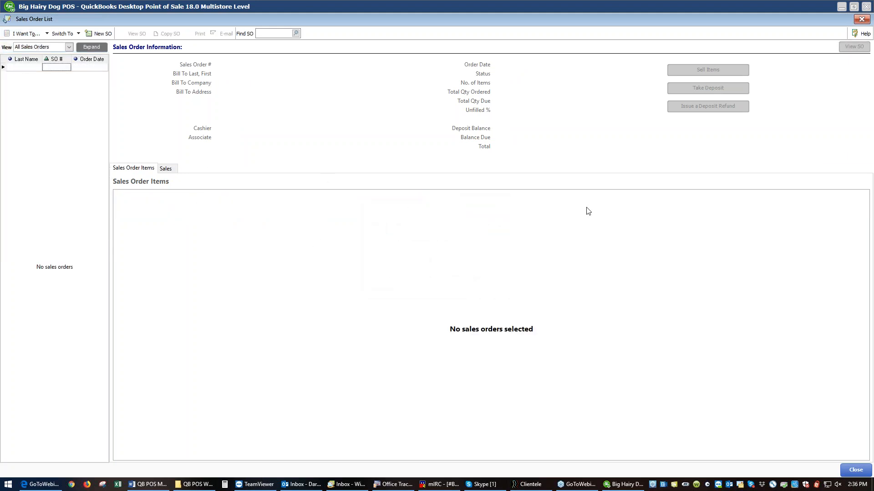
left_click(856, 470)
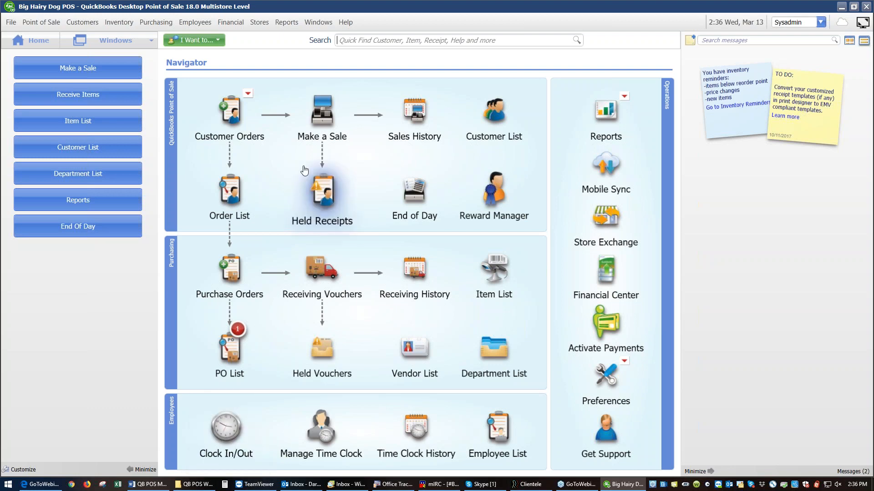
- Start a new layaway order and assign the existing customer with $150.00 available credit
left_click(249, 91)
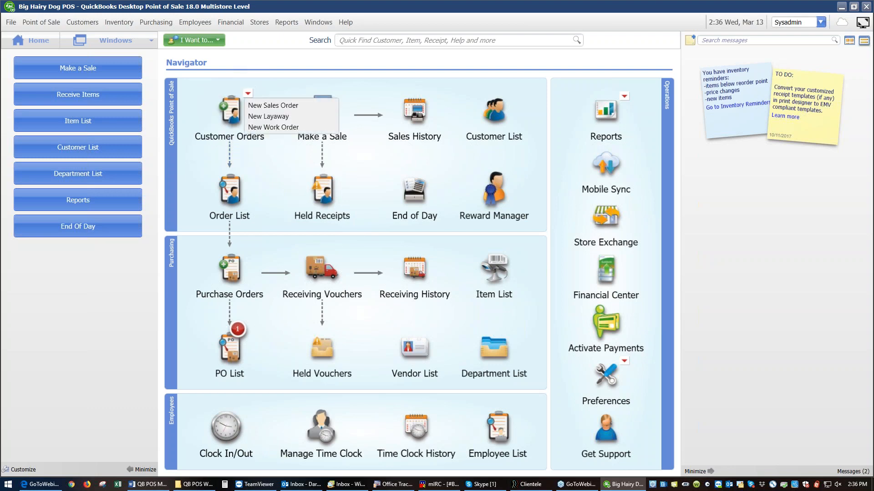
left_click(258, 119)
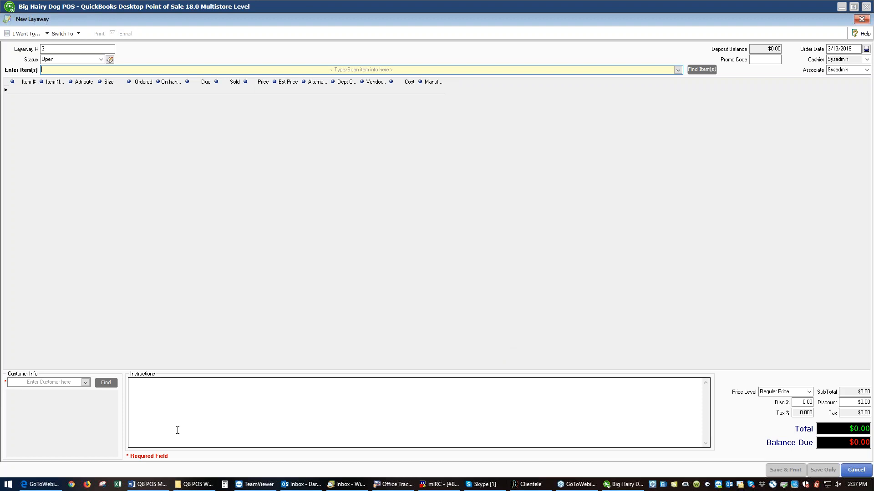
left_click(87, 383)
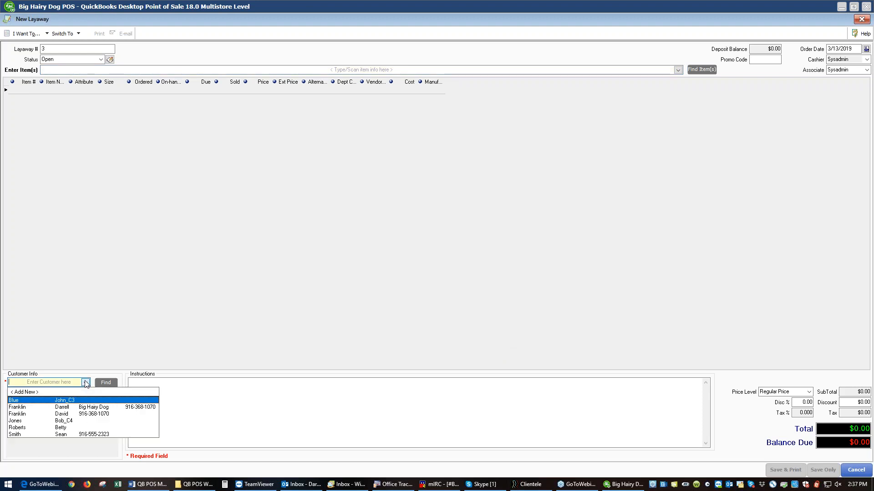
left_click(61, 428)
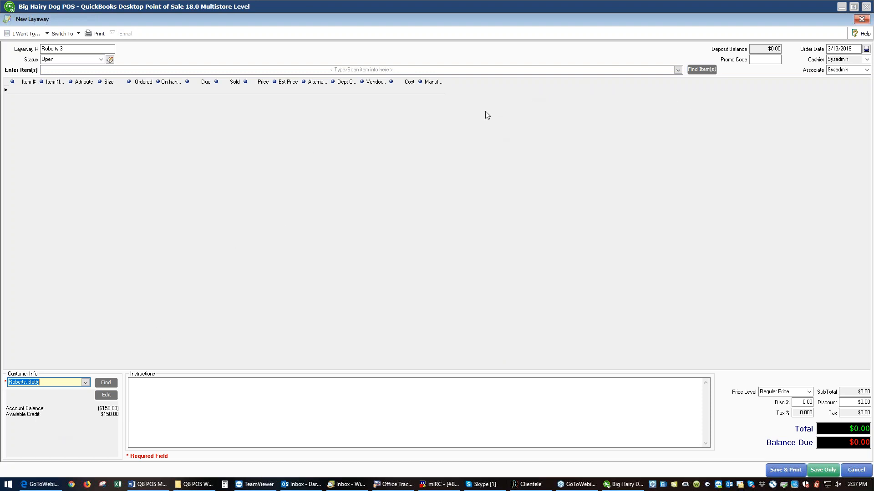
- Add items 2409 and 2722 to the layaway
left_click(477, 69)
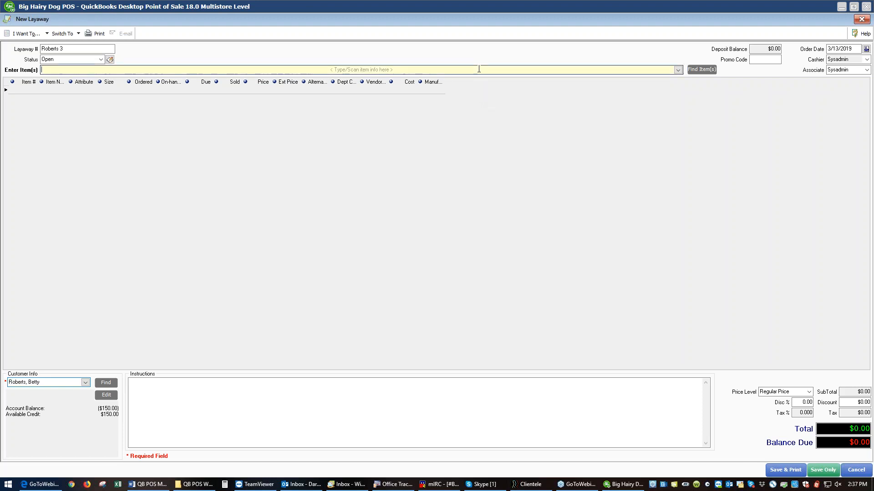
type("2409")
key("Return")
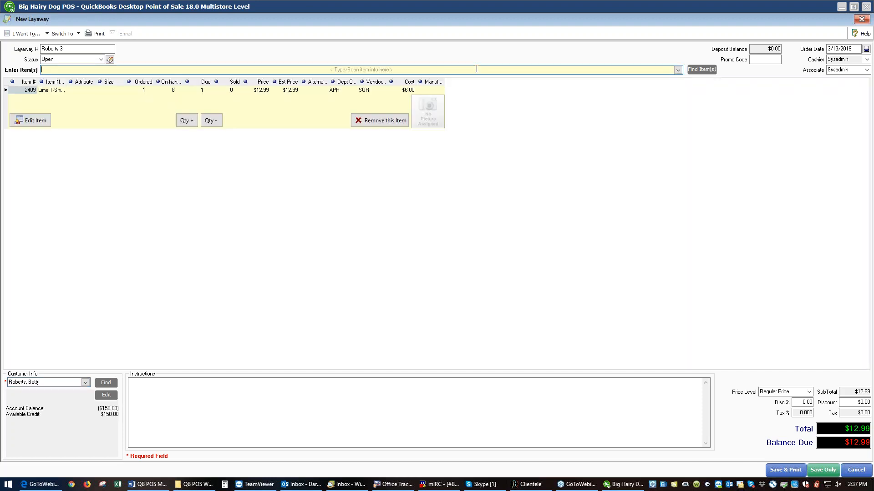
type("2722")
key("Return")
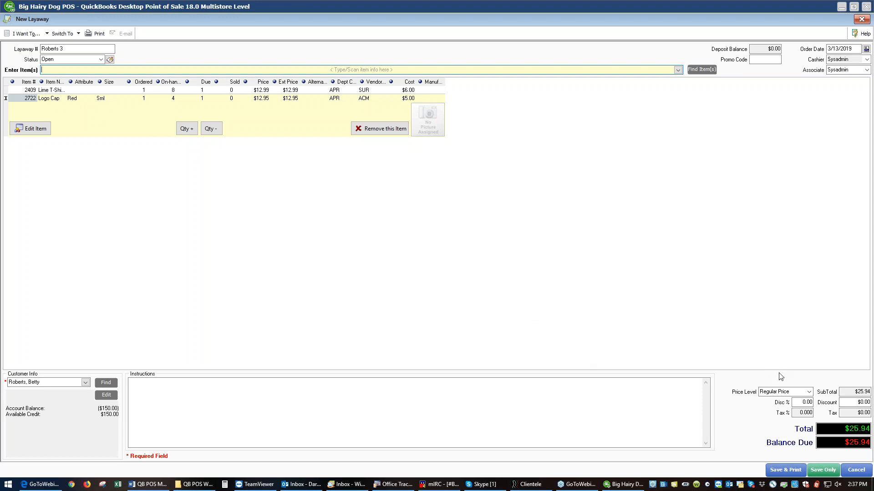
- Save and print the layaway with the suggested $8.56 deposit, taking $10 cash and accepting the change
left_click(786, 471)
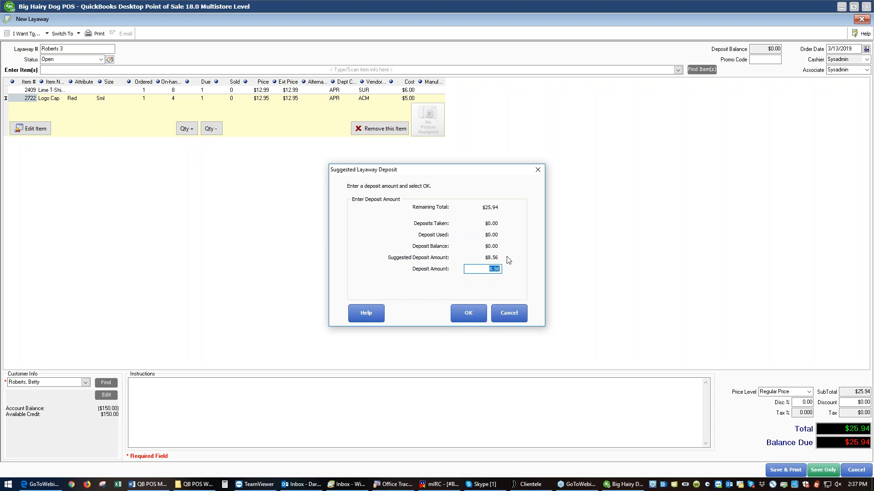
left_click(476, 318)
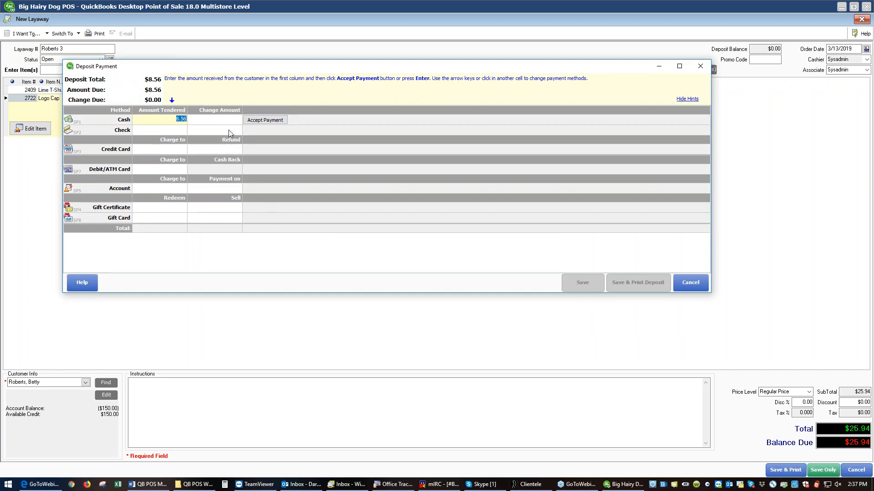
type("10")
left_click(273, 121)
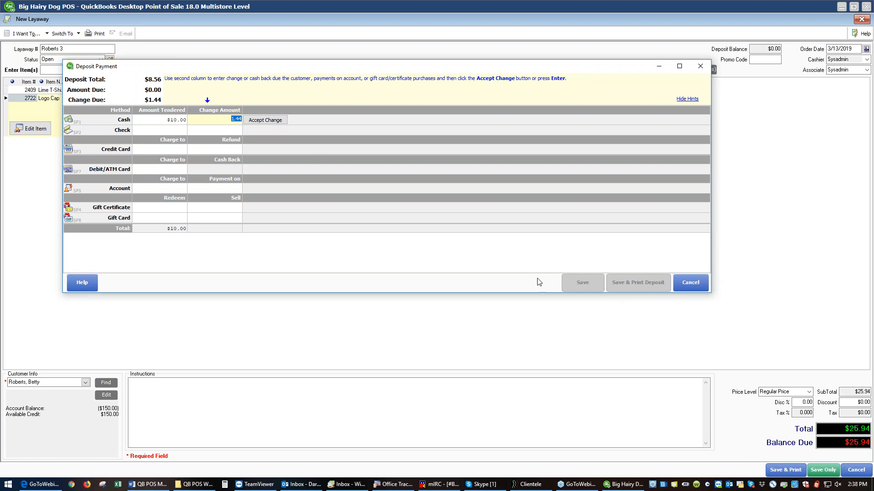
left_click(277, 119)
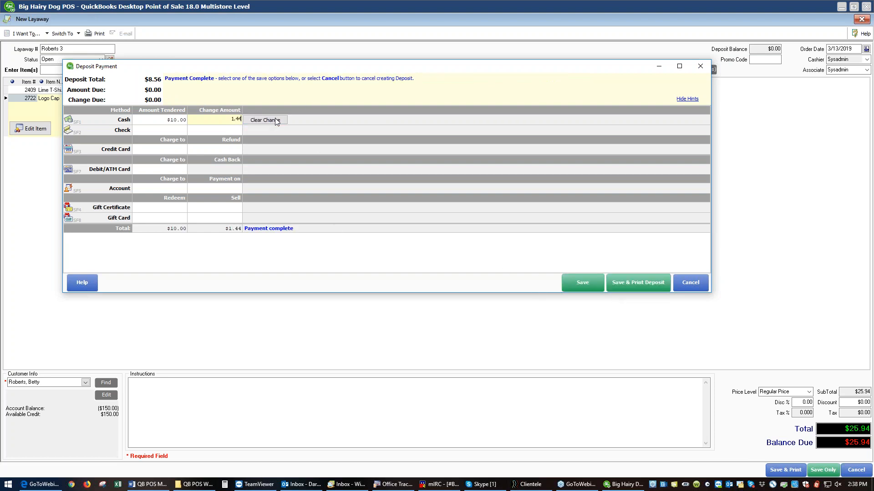
left_click(626, 286)
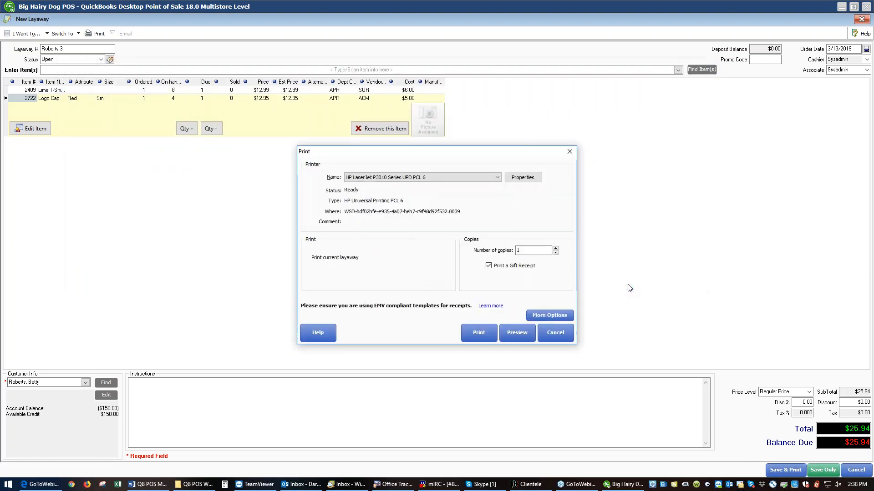
- Preview the deposit receipt at 125% zoom and the gift receipt, and close both previews
left_click(531, 336)
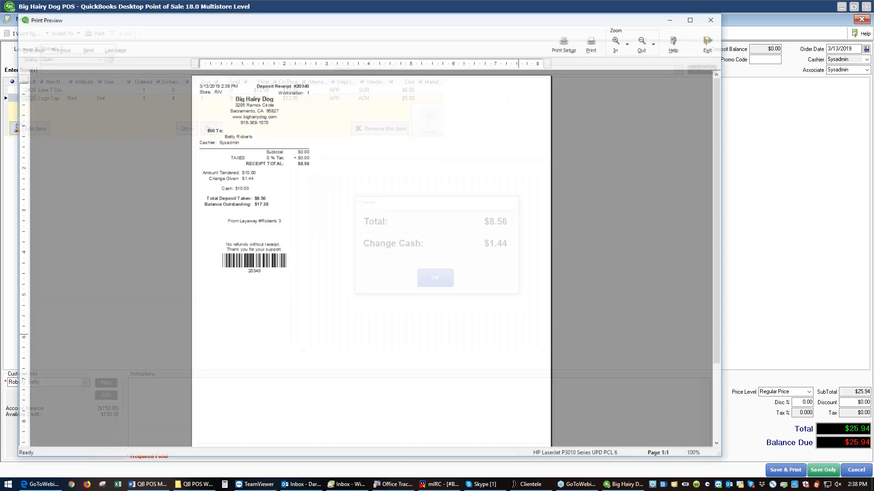
left_click(617, 41)
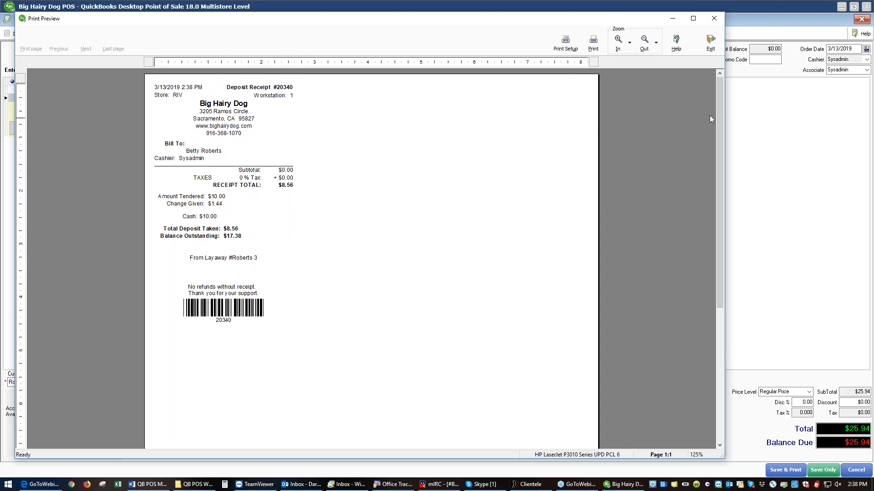
left_click(711, 44)
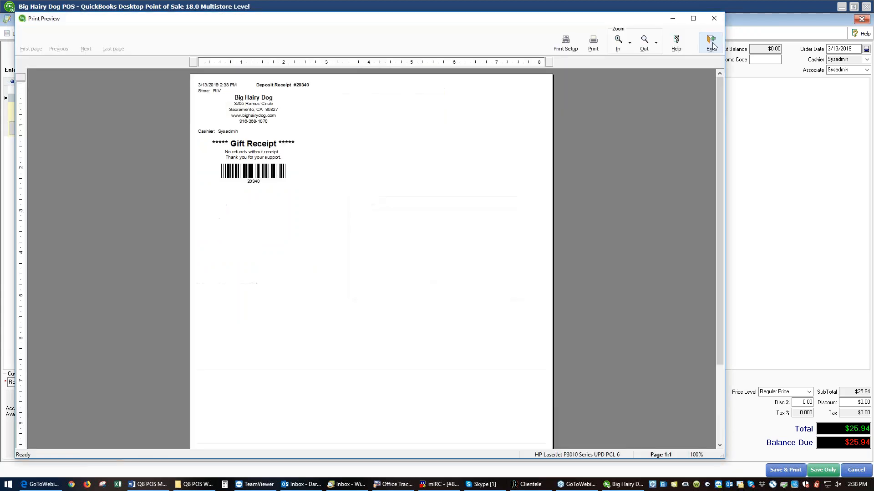
left_click(711, 43)
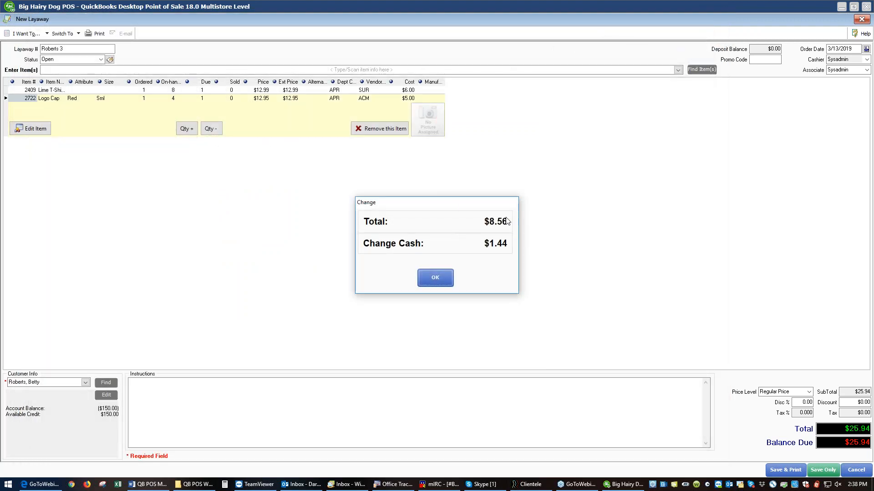
- Acknowledge the change due, preview the layaway printout, and close the preview, the layaway and the layaway list
left_click(435, 281)
left_click(511, 333)
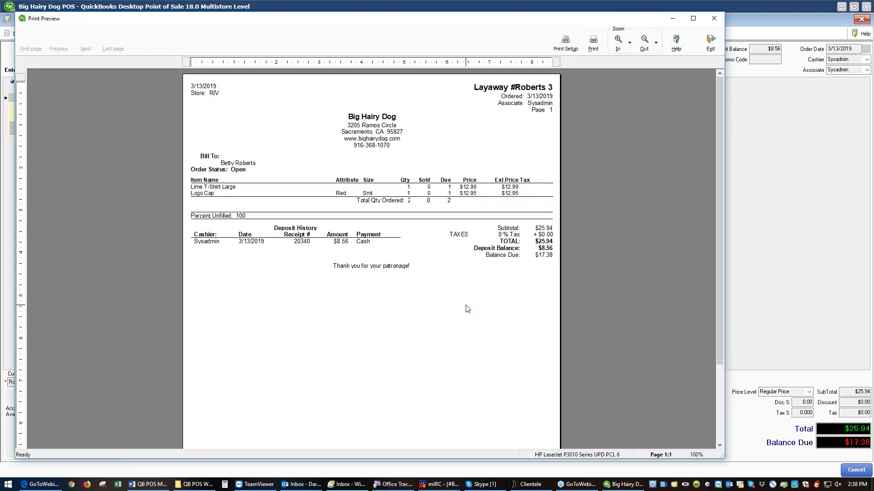
left_click(709, 50)
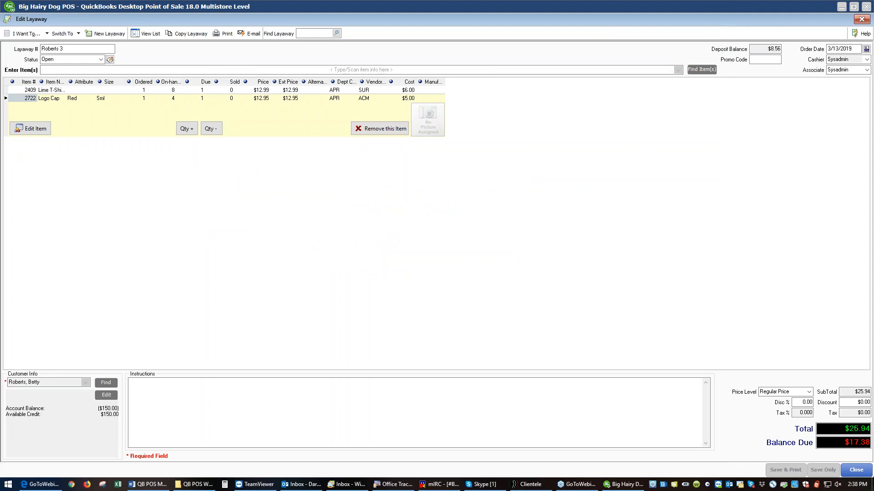
left_click(855, 470)
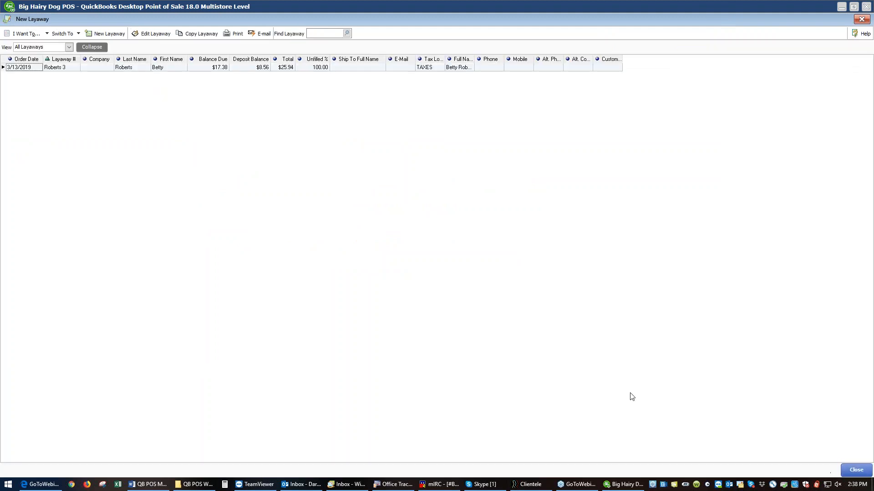
left_click(851, 469)
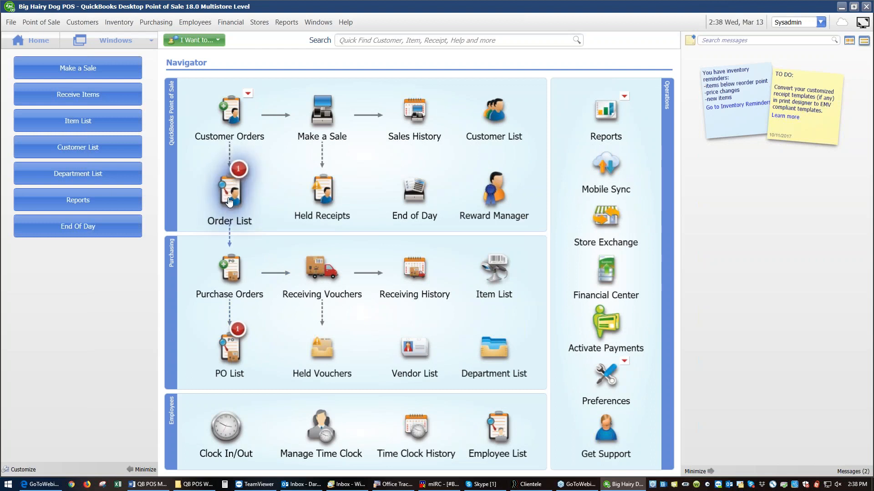
- View the open layaways and show the listed layaway's details and available actions
mouse_move(222, 208)
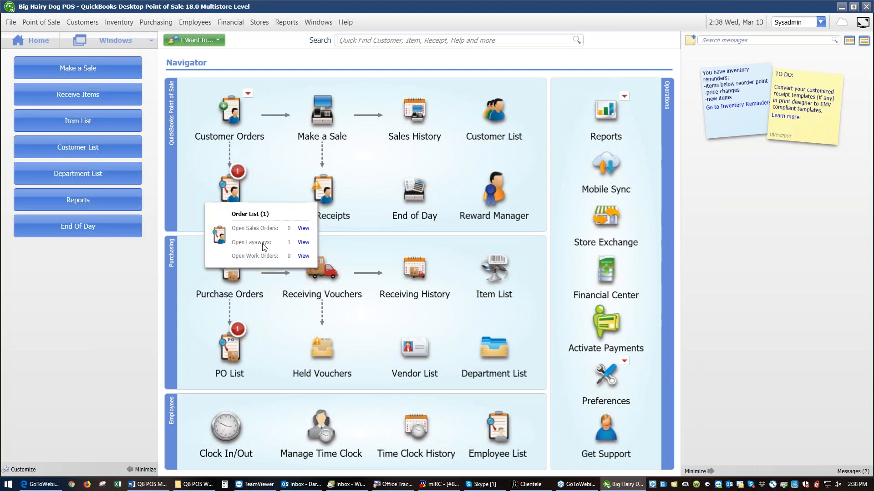
left_click(303, 243)
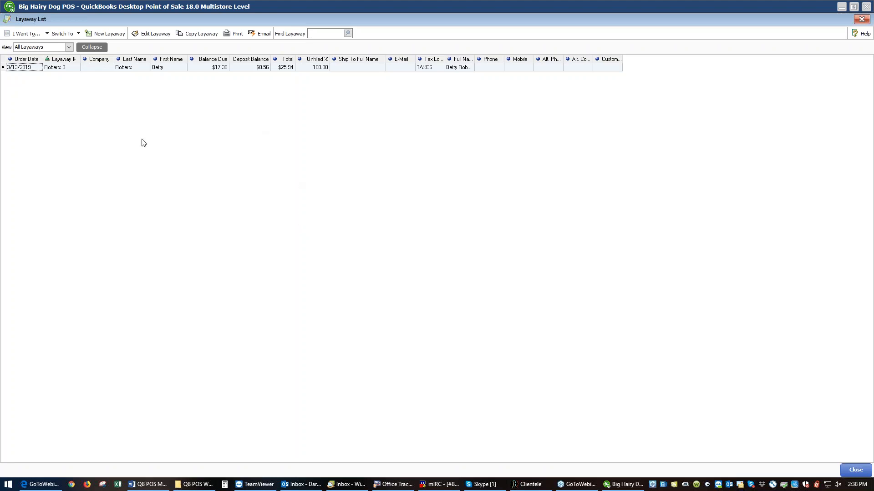
left_click(92, 47)
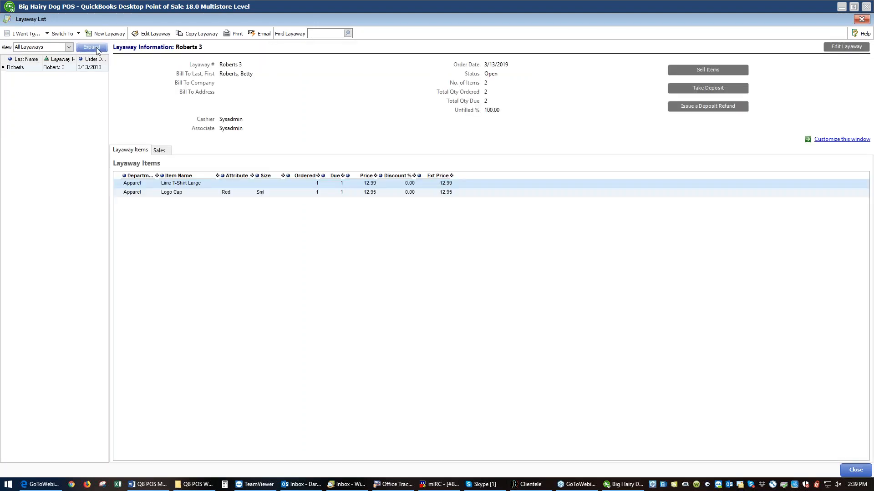
left_click(40, 34)
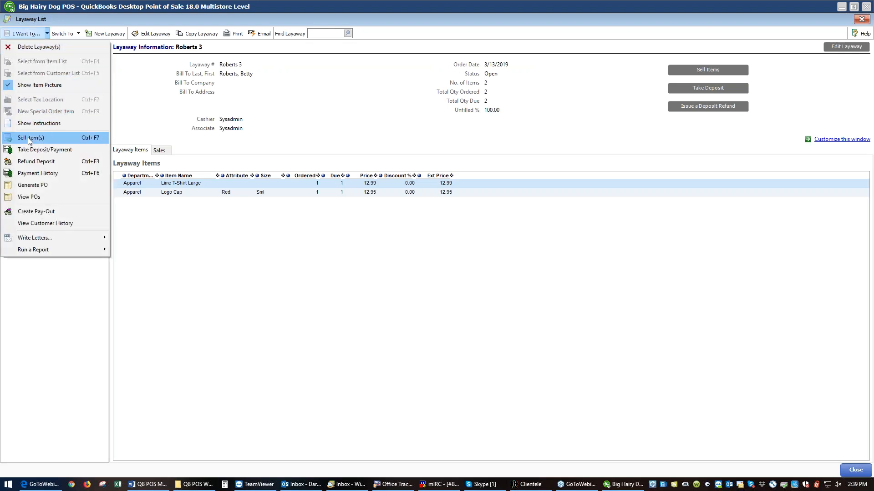
left_click(60, 329)
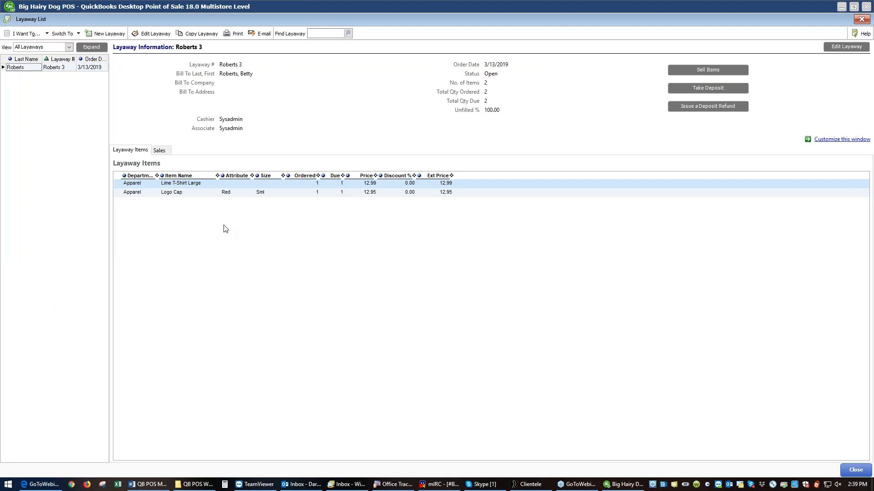
- Take a further $10 cash deposit on the layaway, and save and print the deposit
left_click(708, 88)
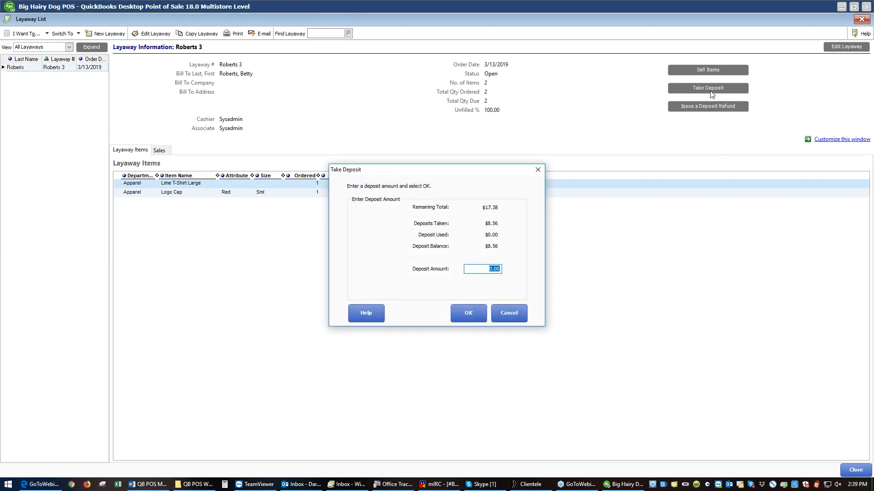
type("10")
left_click(474, 317)
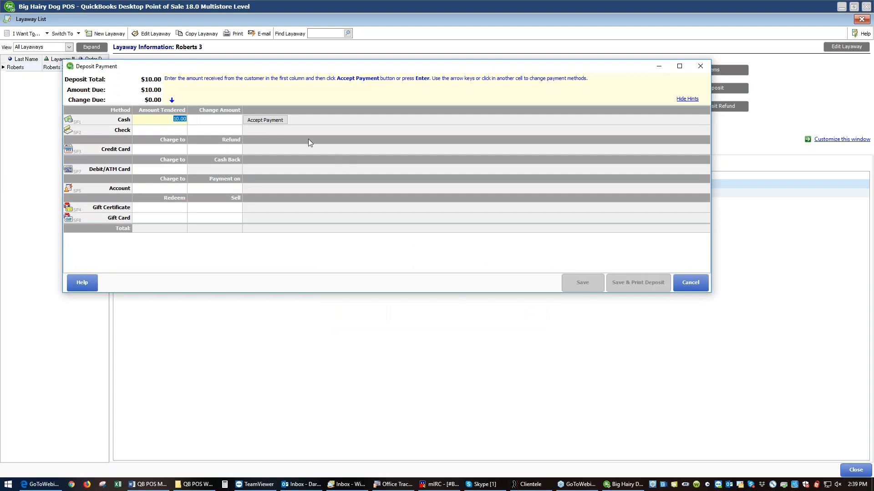
left_click(281, 121)
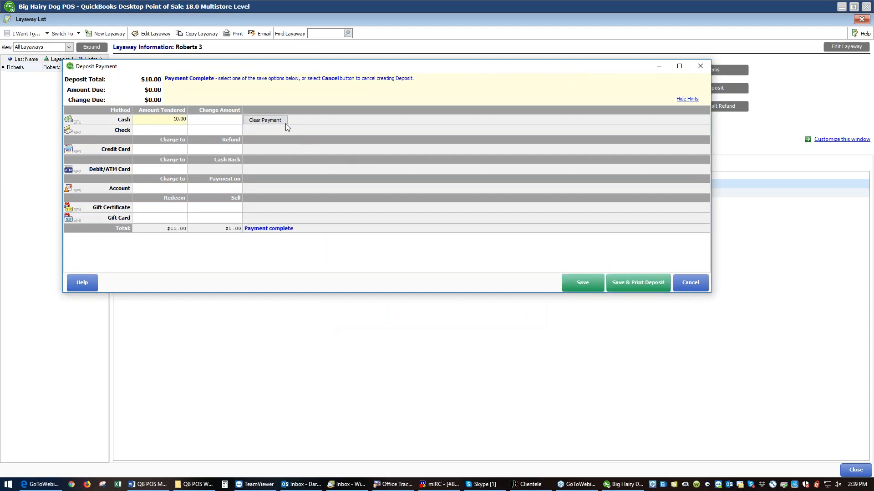
left_click(643, 280)
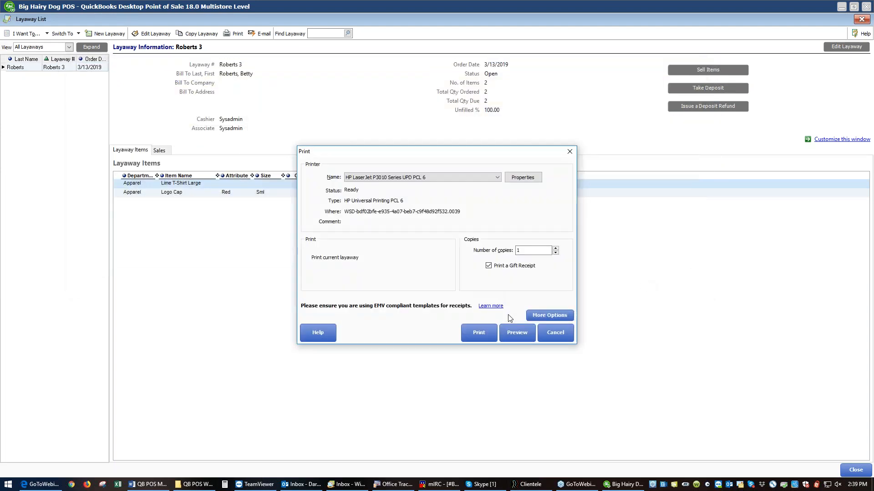
- Preview the deposit receipt at 150% zoom, and close the preview and the layaway list
left_click(513, 333)
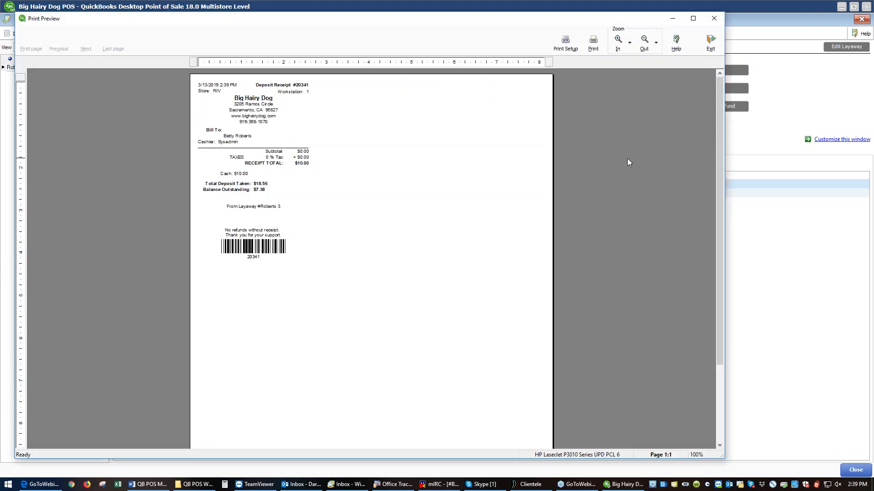
left_click(623, 50)
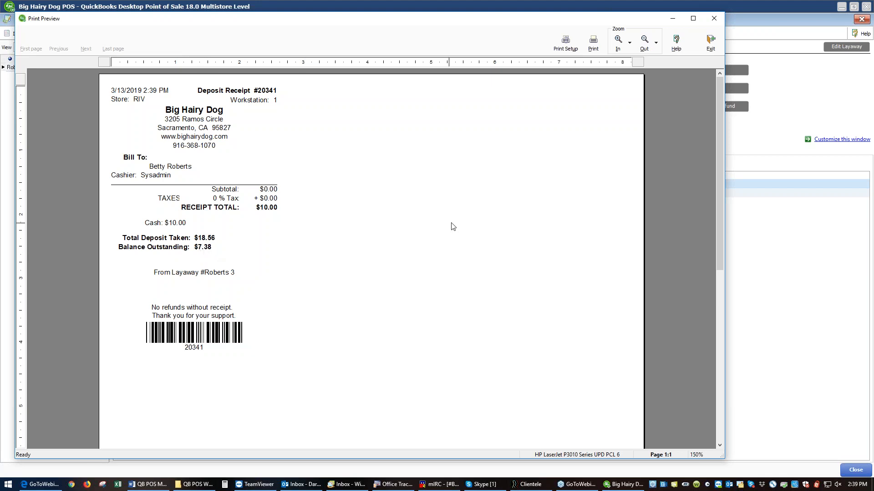
left_click(708, 42)
left_click(710, 43)
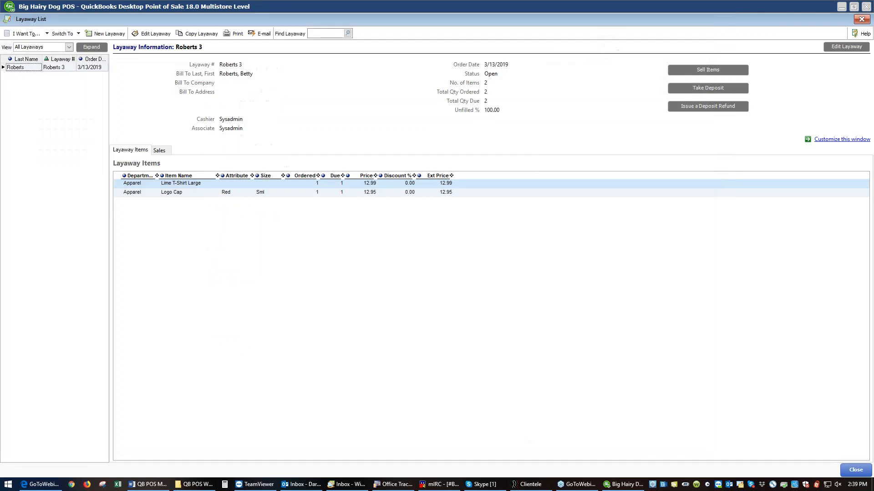
left_click(853, 468)
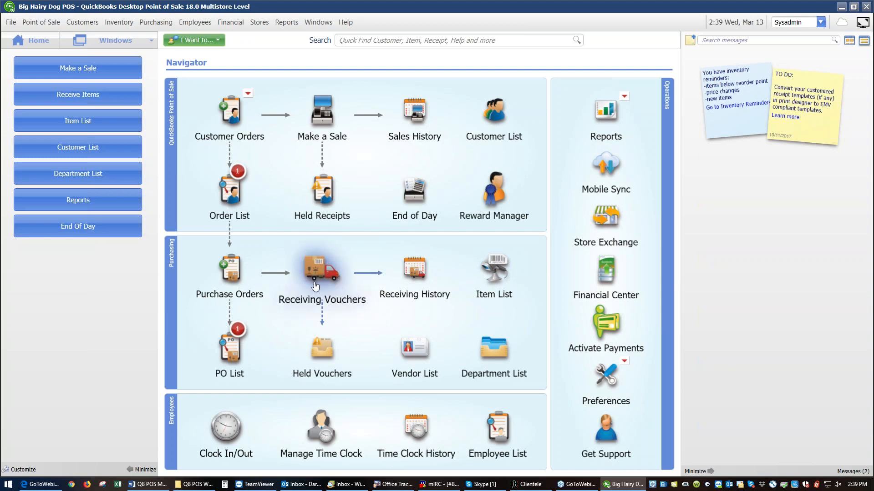
- View the open layaways and sell all items of the listed layaway on a sales receipt, dismissing the additional-items information
mouse_move(230, 189)
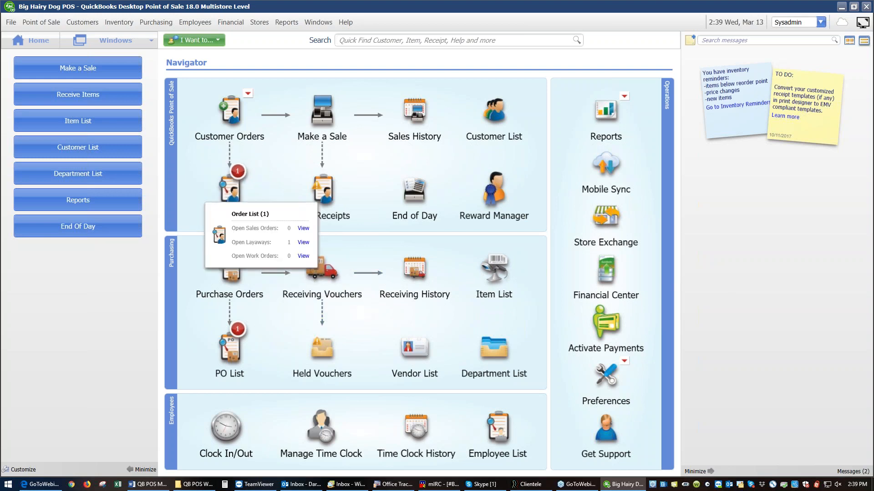
left_click(303, 244)
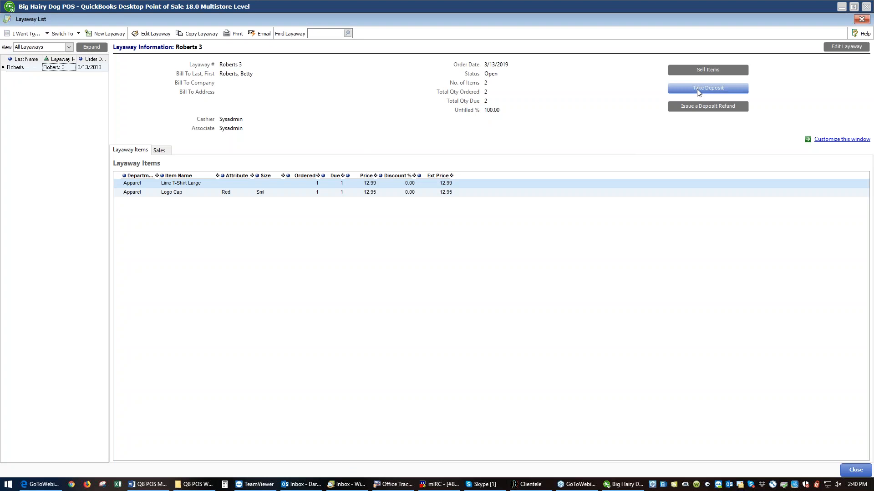
left_click(701, 71)
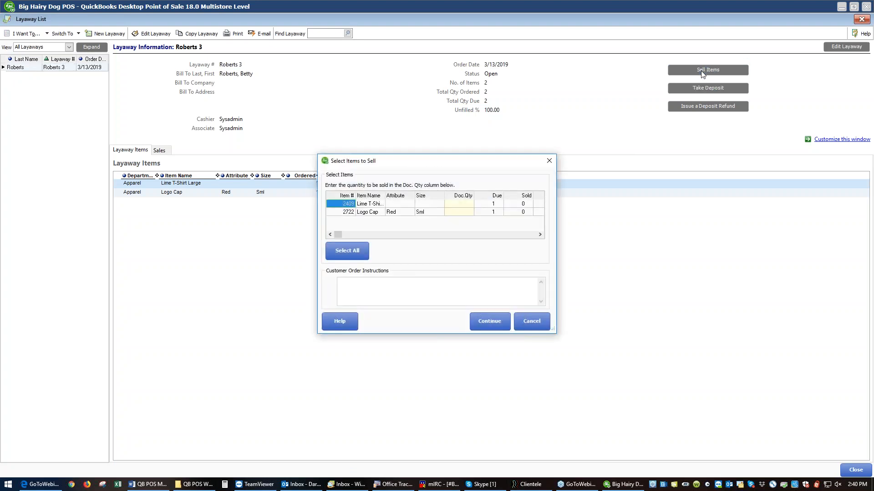
left_click(368, 256)
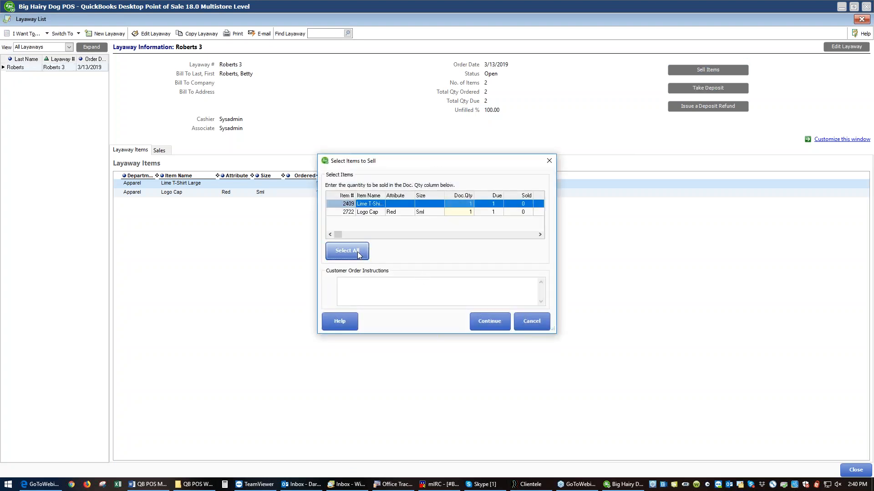
left_click(487, 321)
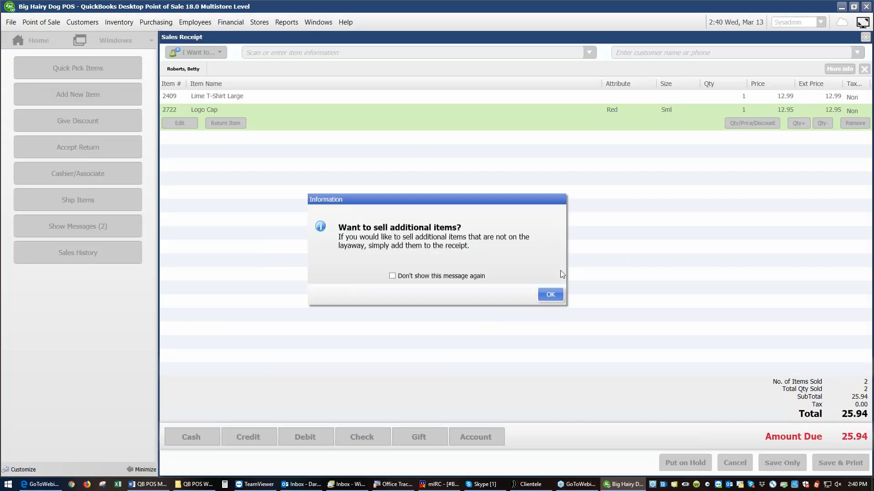
left_click(550, 295)
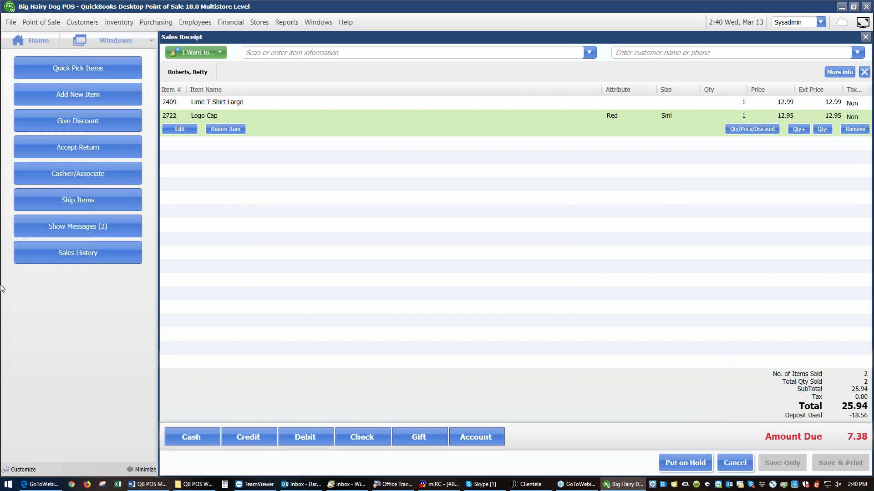
- Take a $10 cash payment for the layaway balance, save and print the sales receipt, and acknowledge the change due
left_click(188, 436)
left_click(259, 392)
left_click(317, 412)
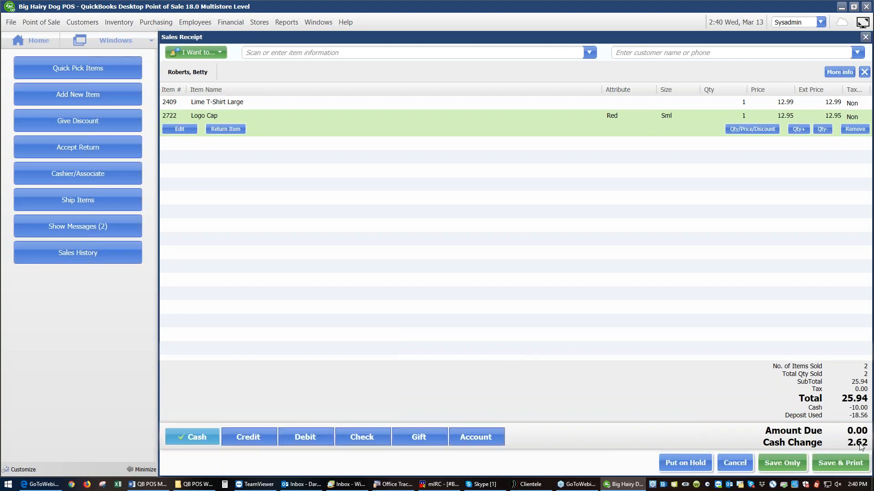
left_click(834, 463)
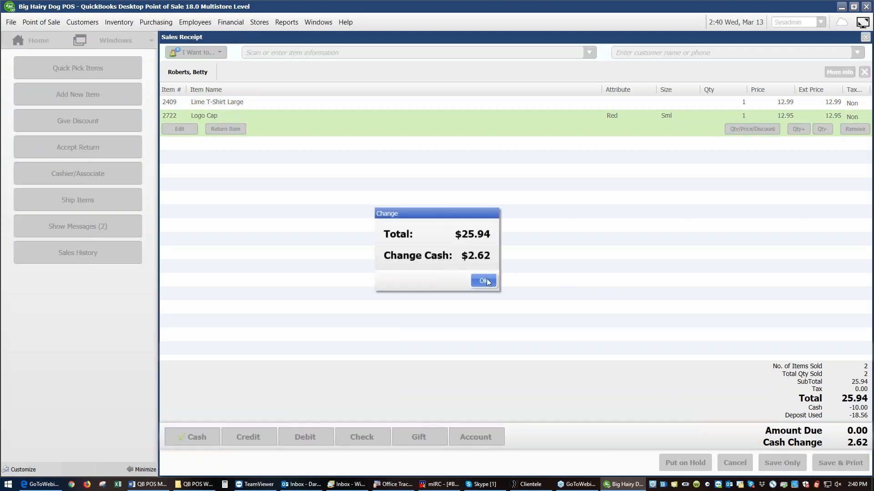
left_click(487, 279)
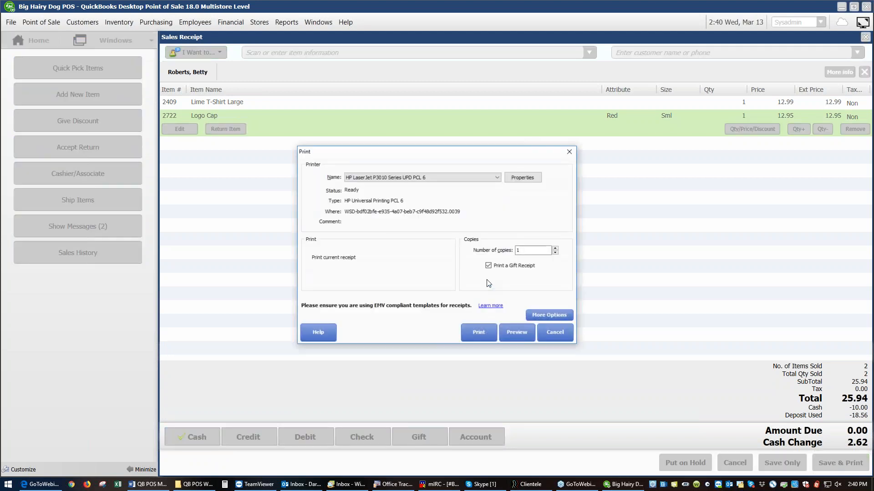
- Preview the sales receipt at 150% zoom, decline the gift receipt, and close the new blank sales receipt
left_click(513, 329)
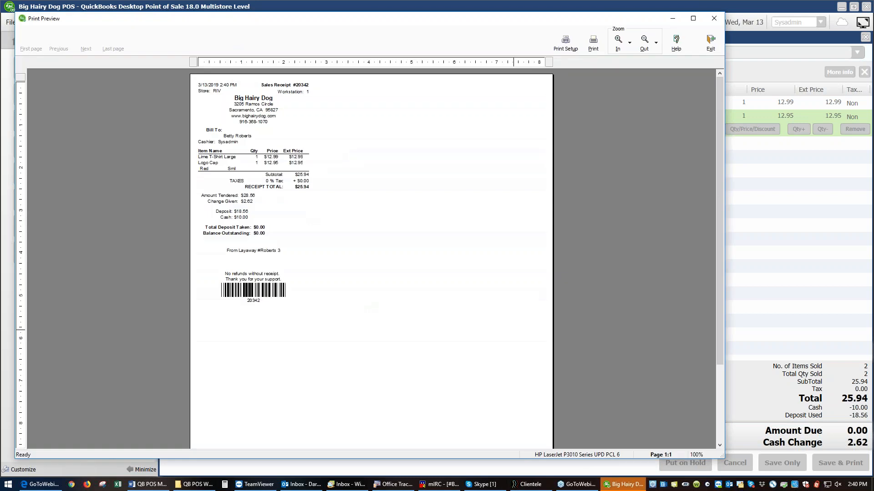
left_click(618, 48)
left_click(618, 48)
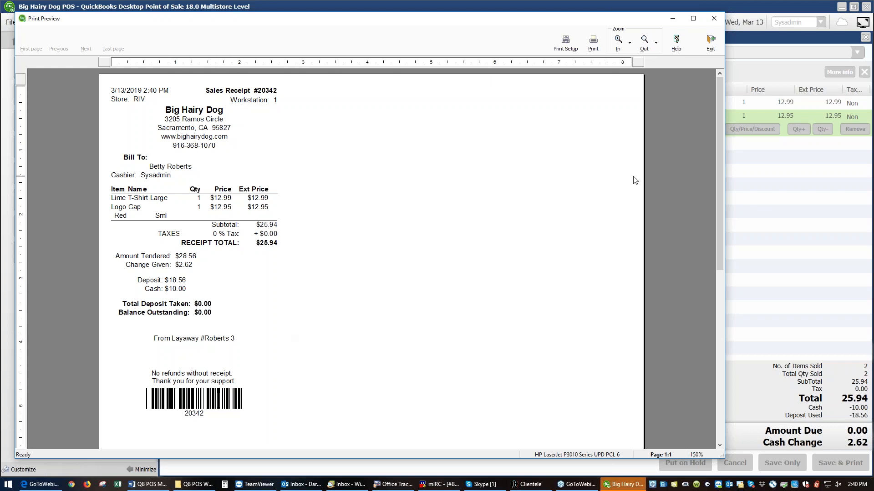
left_click(712, 44)
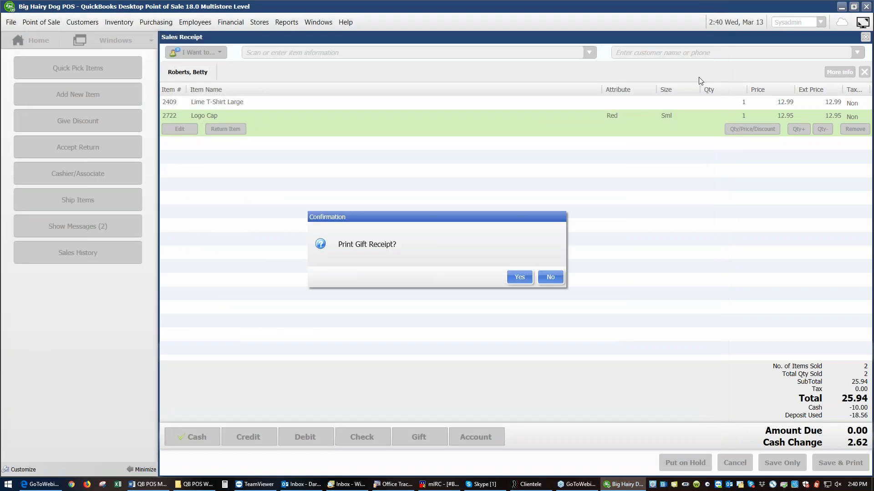
left_click(549, 277)
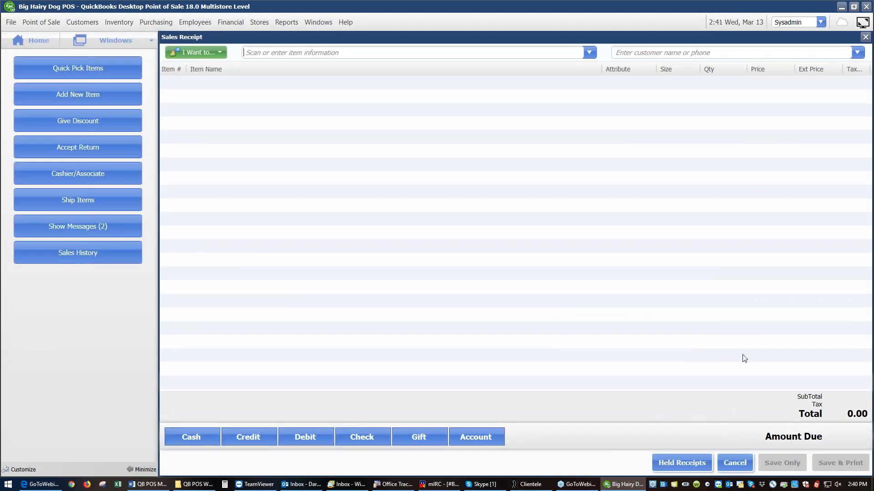
left_click(733, 463)
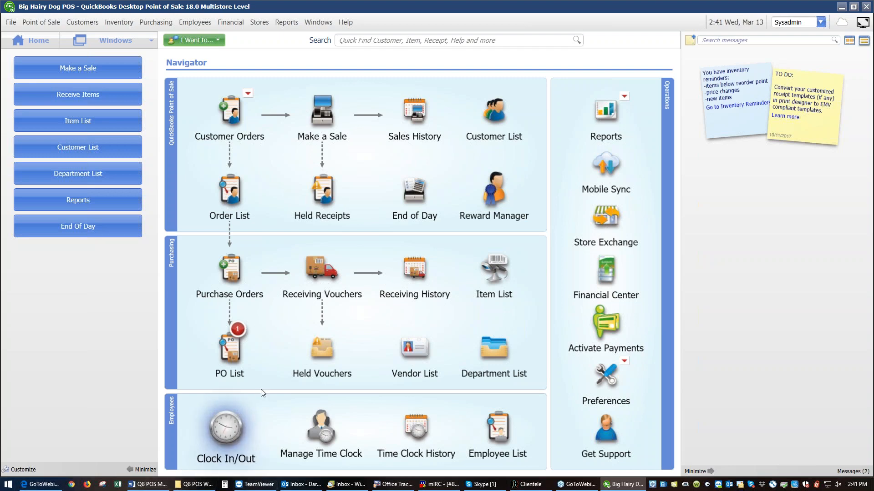
- Delete the completed layaway from the layaway list and close the list
mouse_move(230, 199)
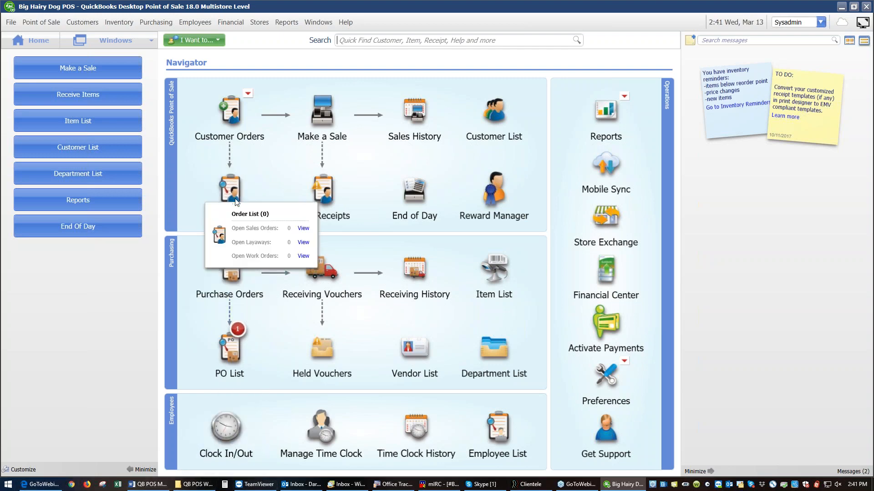
left_click(303, 242)
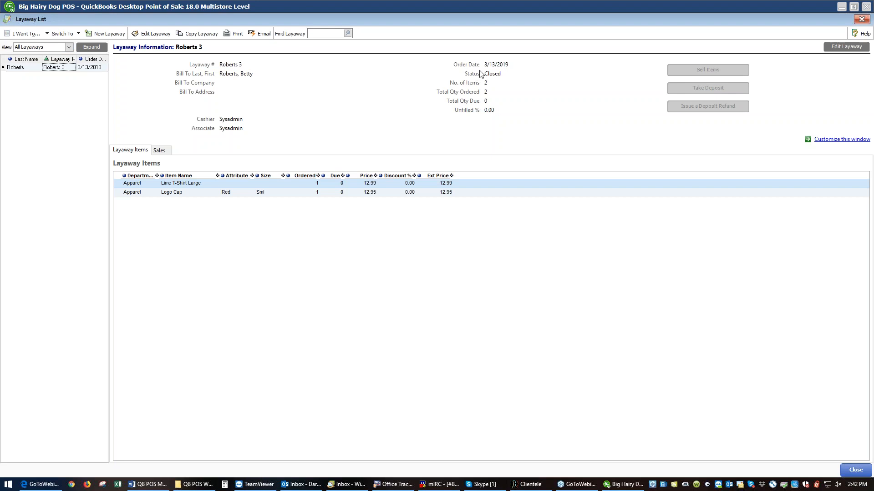
left_click(40, 34)
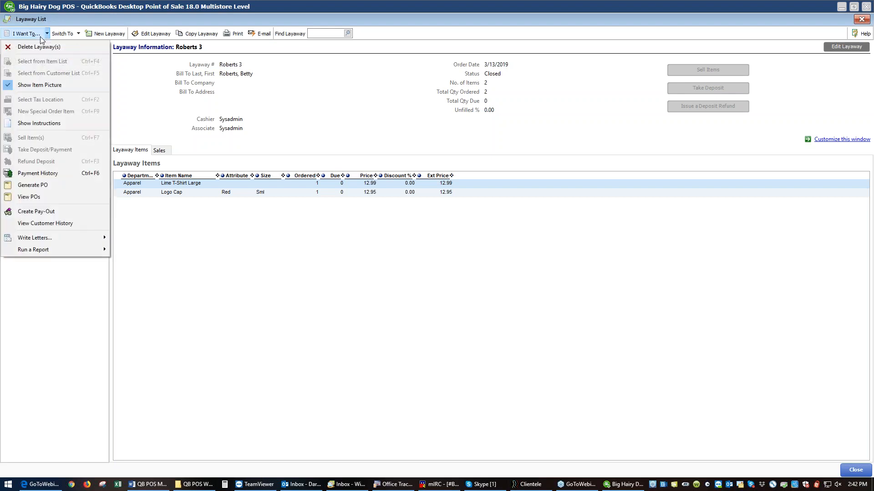
left_click(38, 48)
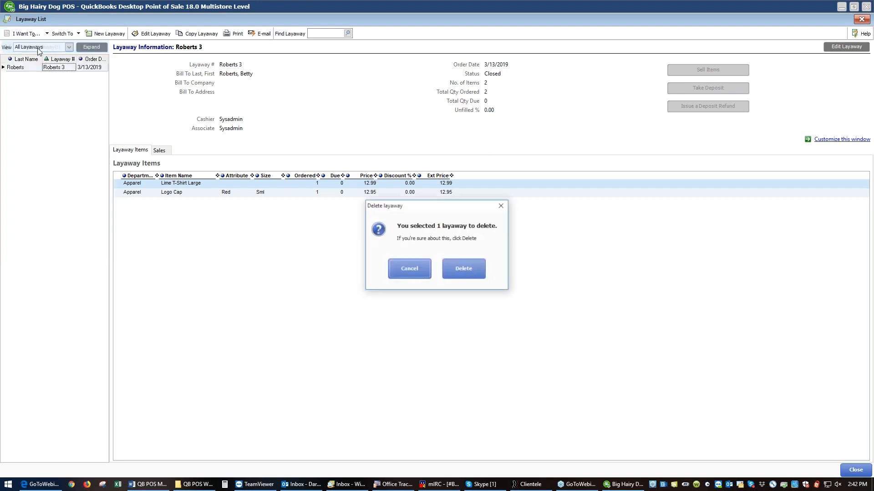
left_click(462, 272)
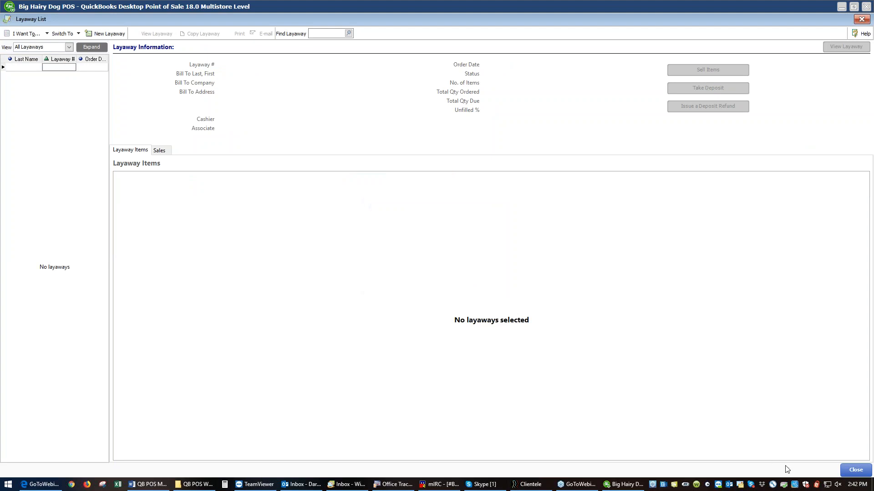
left_click(857, 470)
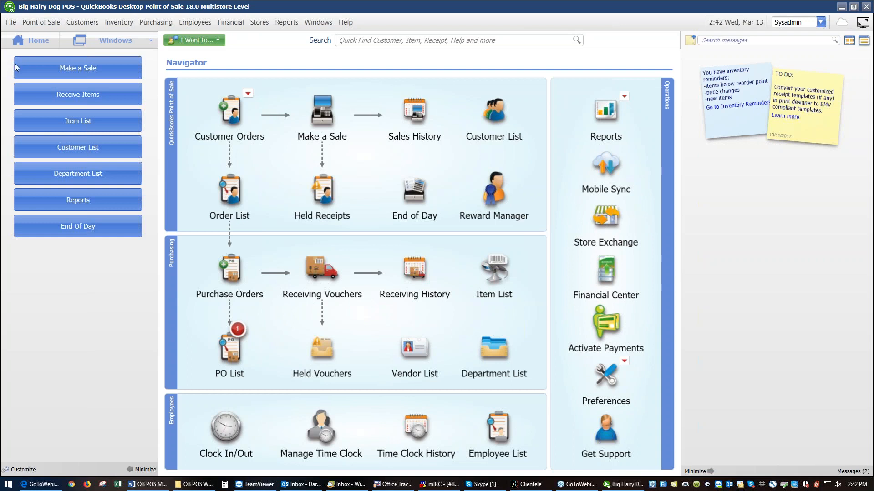
- Switch to Word to review the "QB POS – Making Sales" outline, and return to QuickBooks Point of Sale
left_click(140, 486)
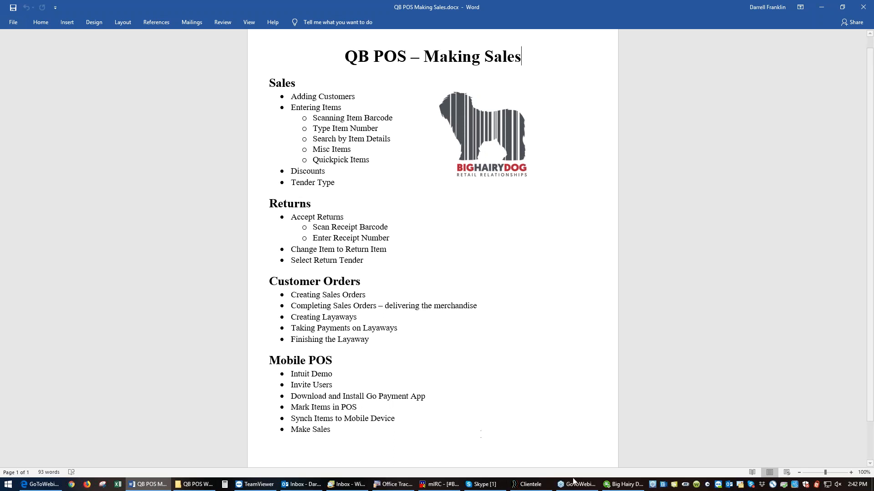
left_click(610, 486)
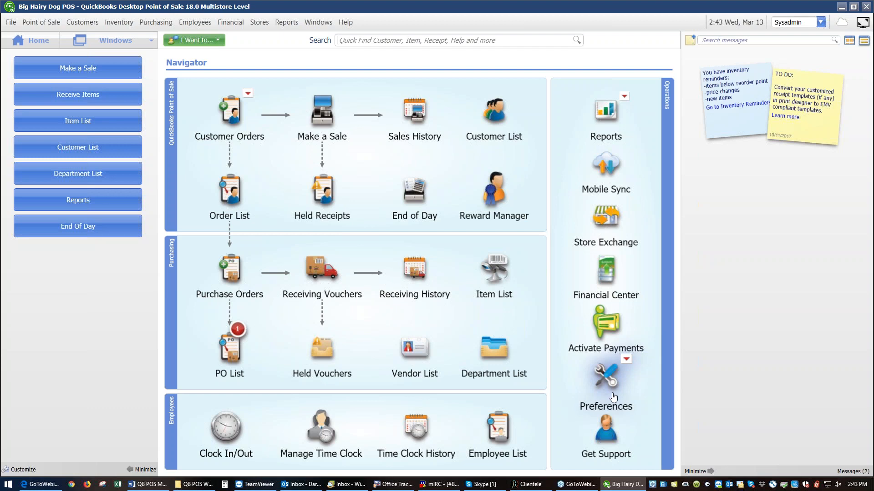
- Show the Sync to Mobile option of the Tune into Art Fundraiser item and the item list's Mobile column, and close the list
left_click(113, 127)
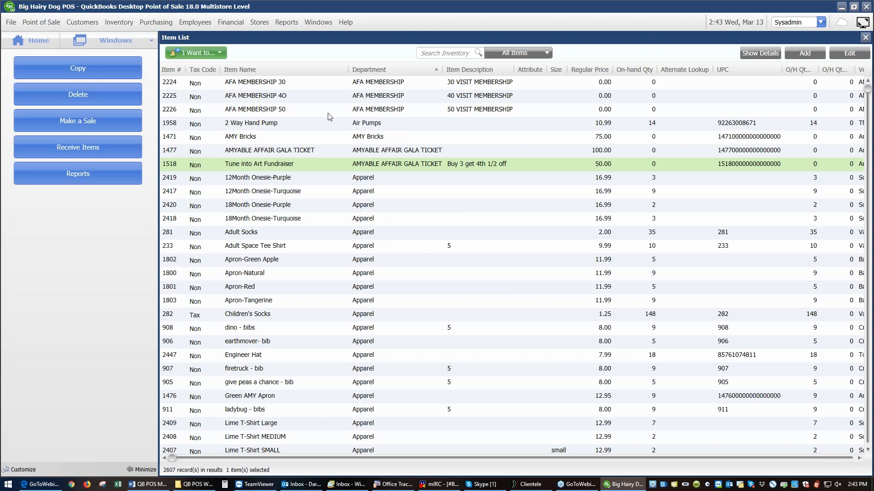
left_click(844, 54)
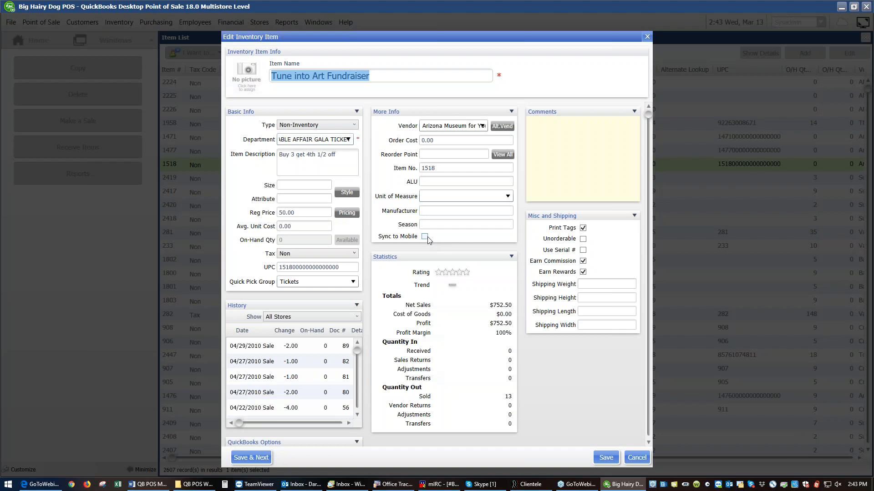
left_click(638, 458)
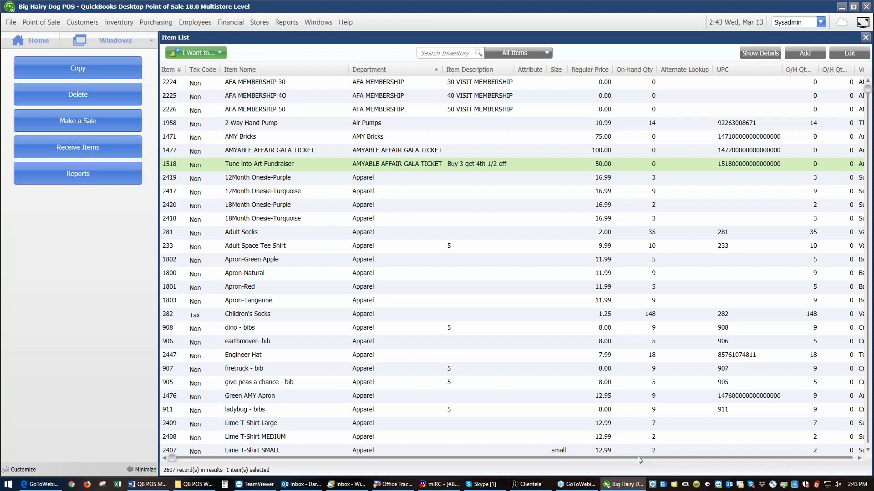
left_click(755, 459)
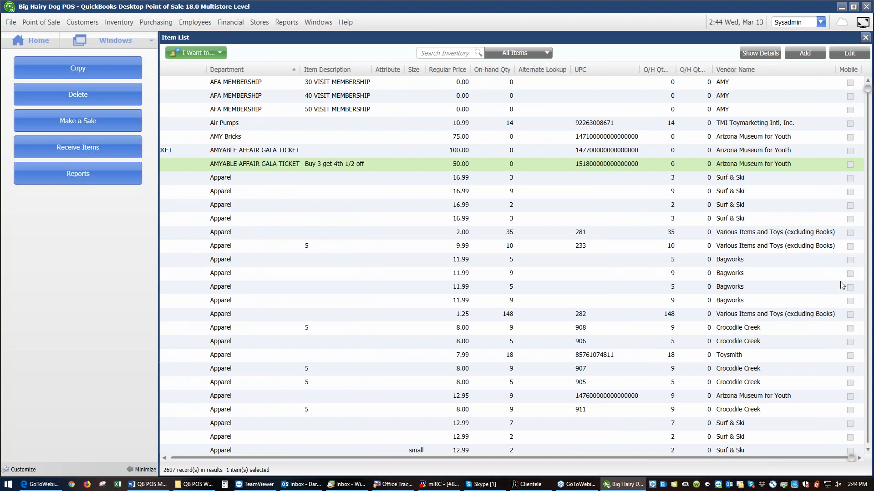
left_click(186, 458)
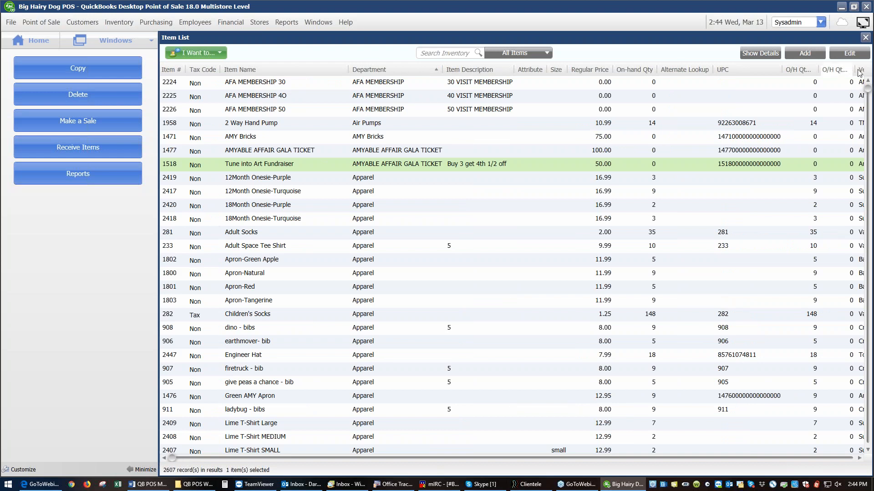
left_click(865, 37)
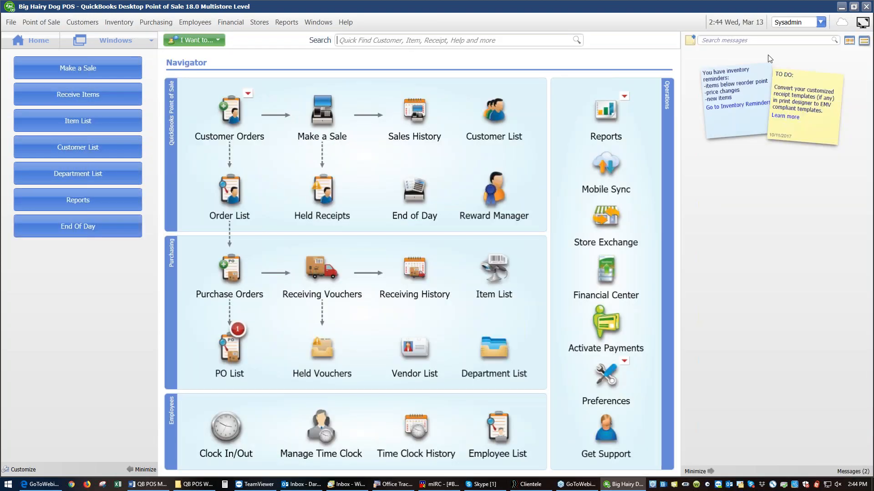
- Show the Mobile Sync information, watch its demo video in the browser, and close the browser
left_click(606, 168)
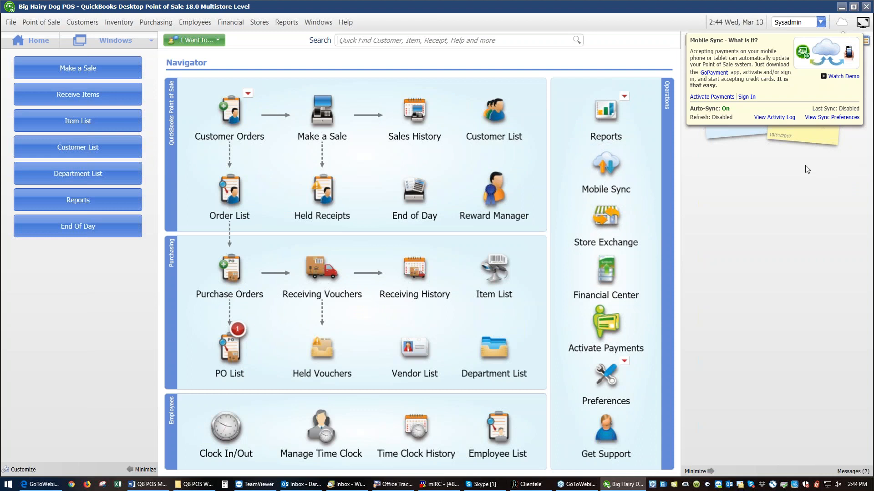
left_click(840, 78)
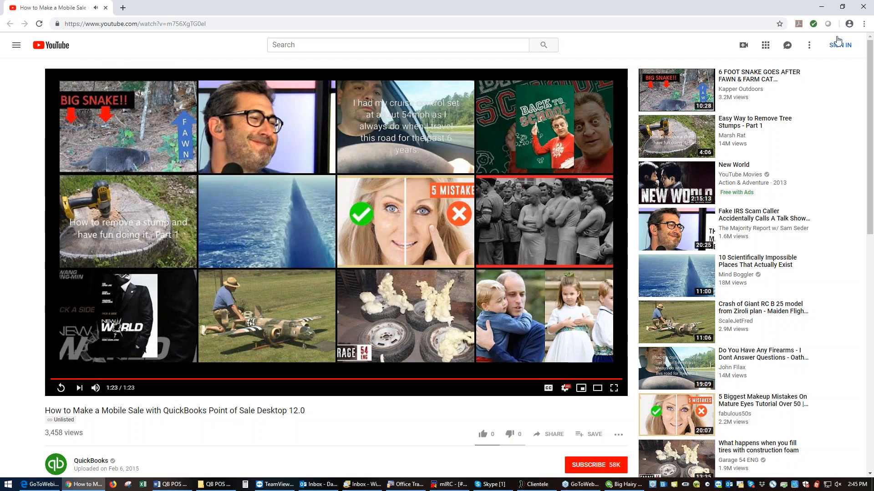
left_click(864, 8)
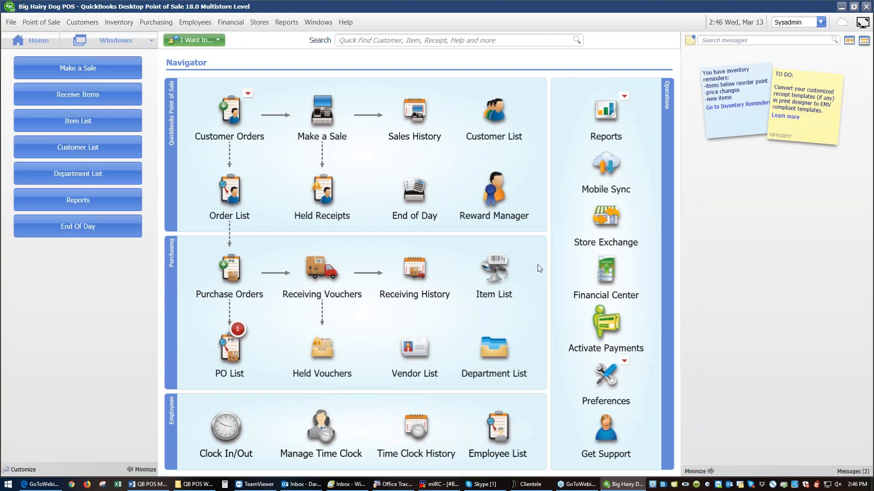
- Show the sales history with its Mobile Sale column, and close the list
left_click(426, 125)
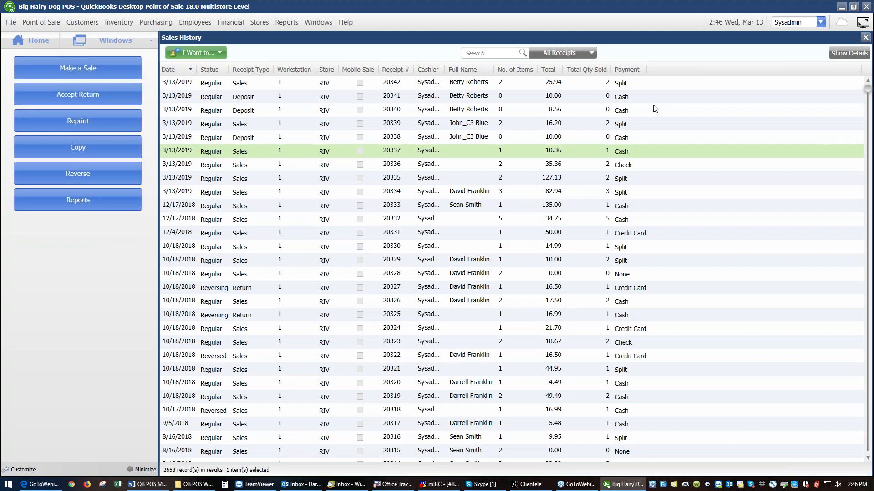
left_click(865, 37)
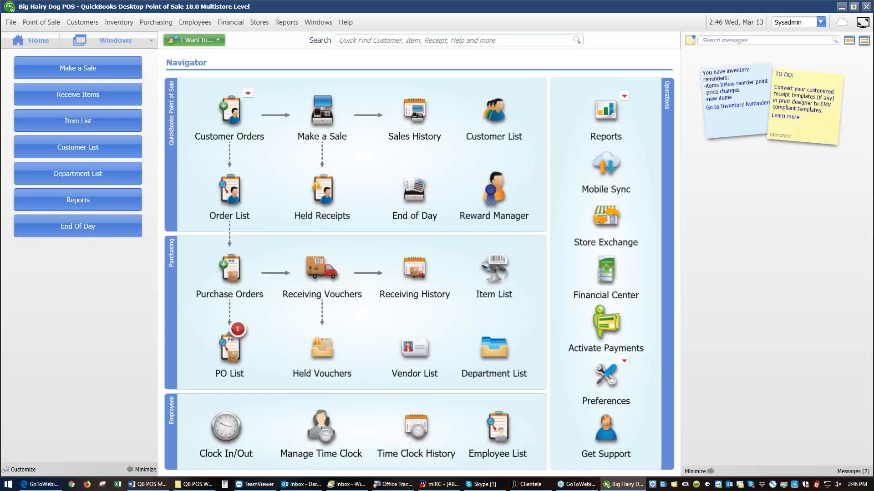
- Review the Mobile Sync page of the company preferences, close it without saving, and show the Mobile Sync status information
left_click(10, 23)
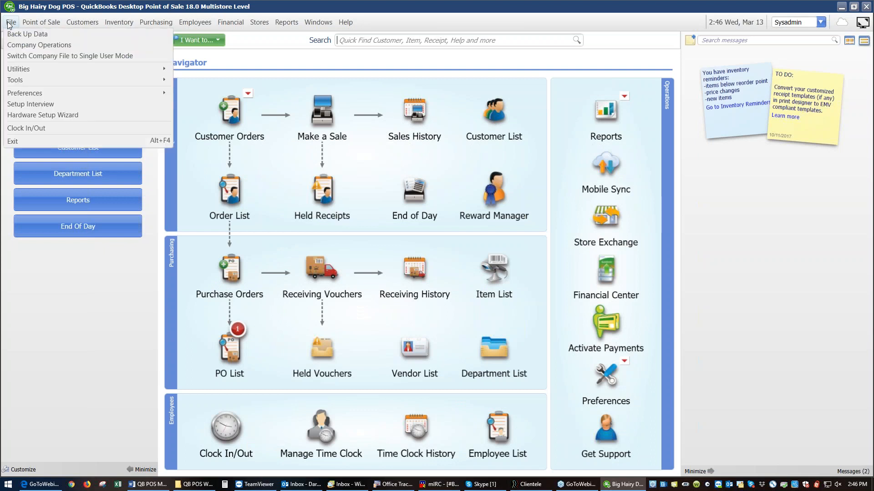
mouse_move(29, 83)
left_click(185, 93)
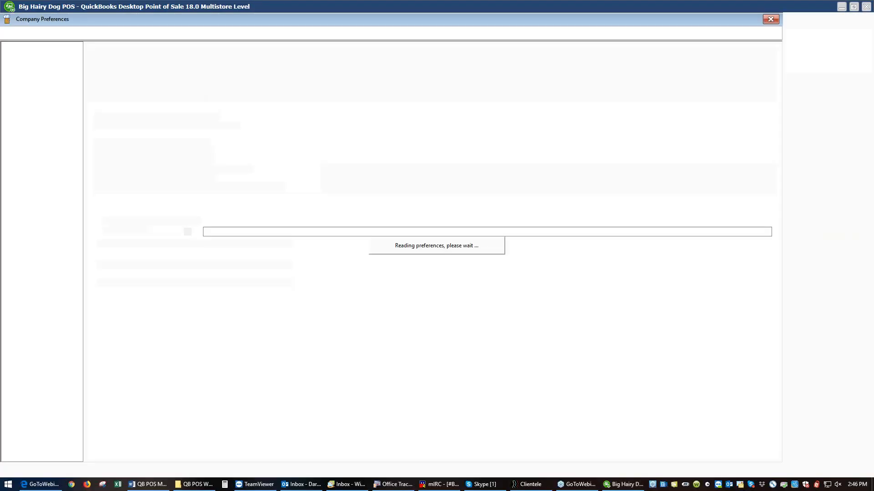
left_click(24, 265)
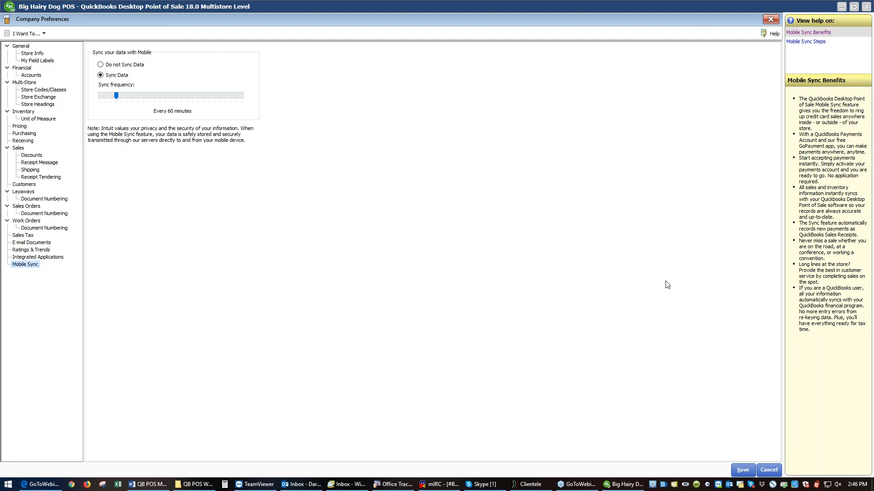
left_click(775, 470)
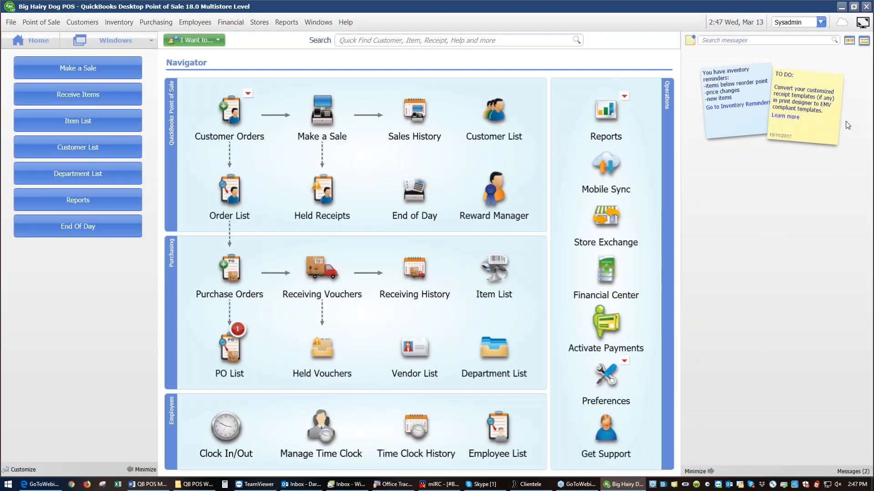
mouse_move(844, 26)
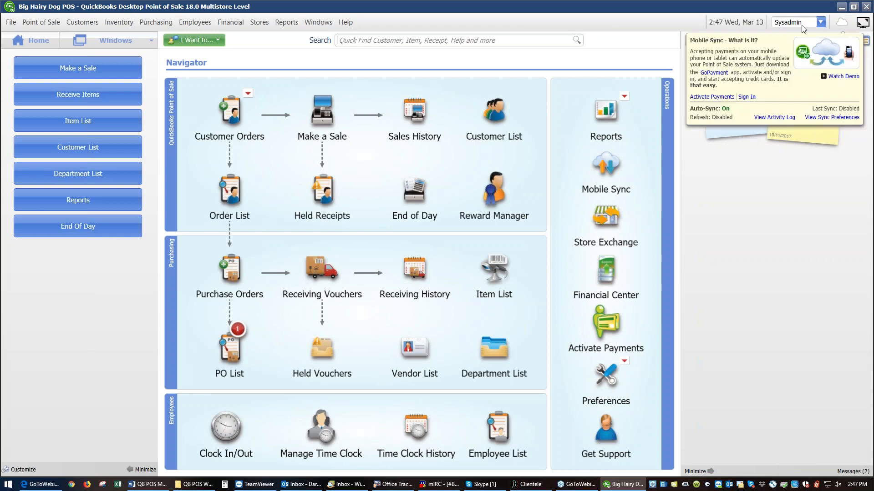